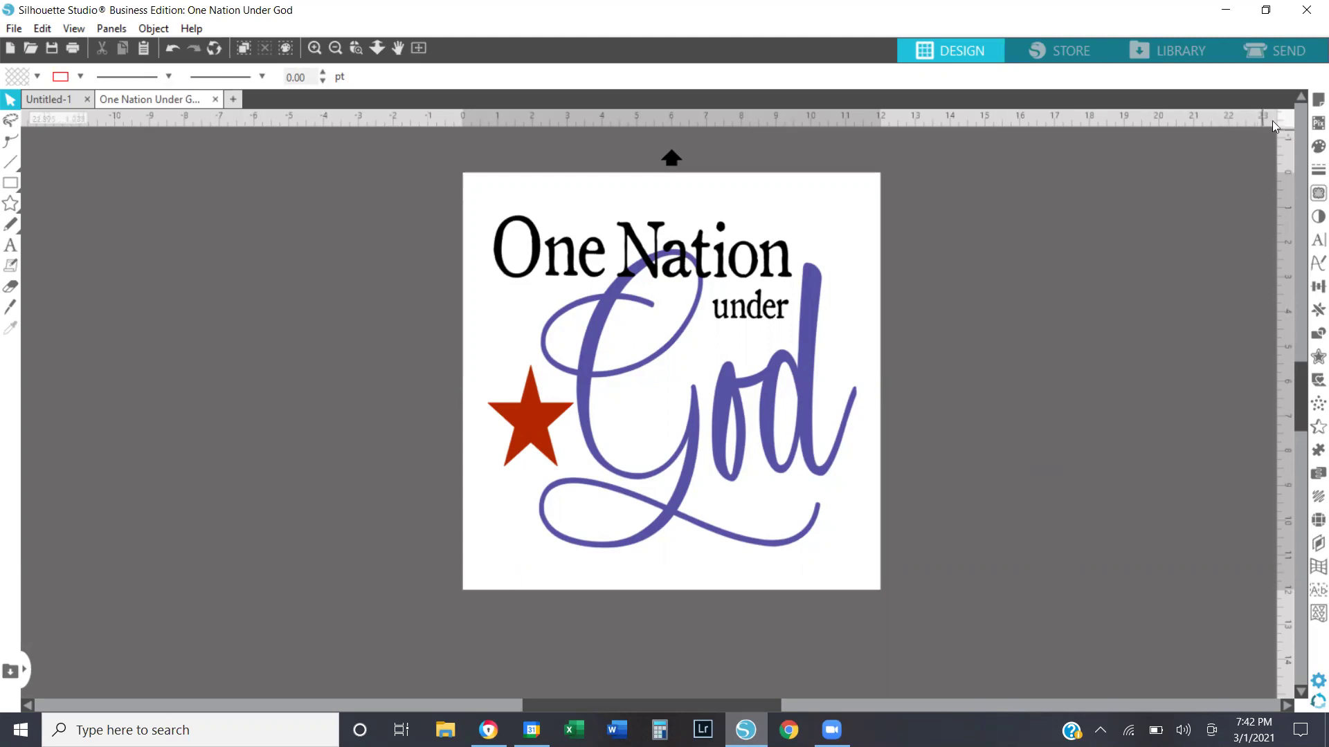
Step: Set the page setup machine to None and check the registration mark settings
click(1310, 104)
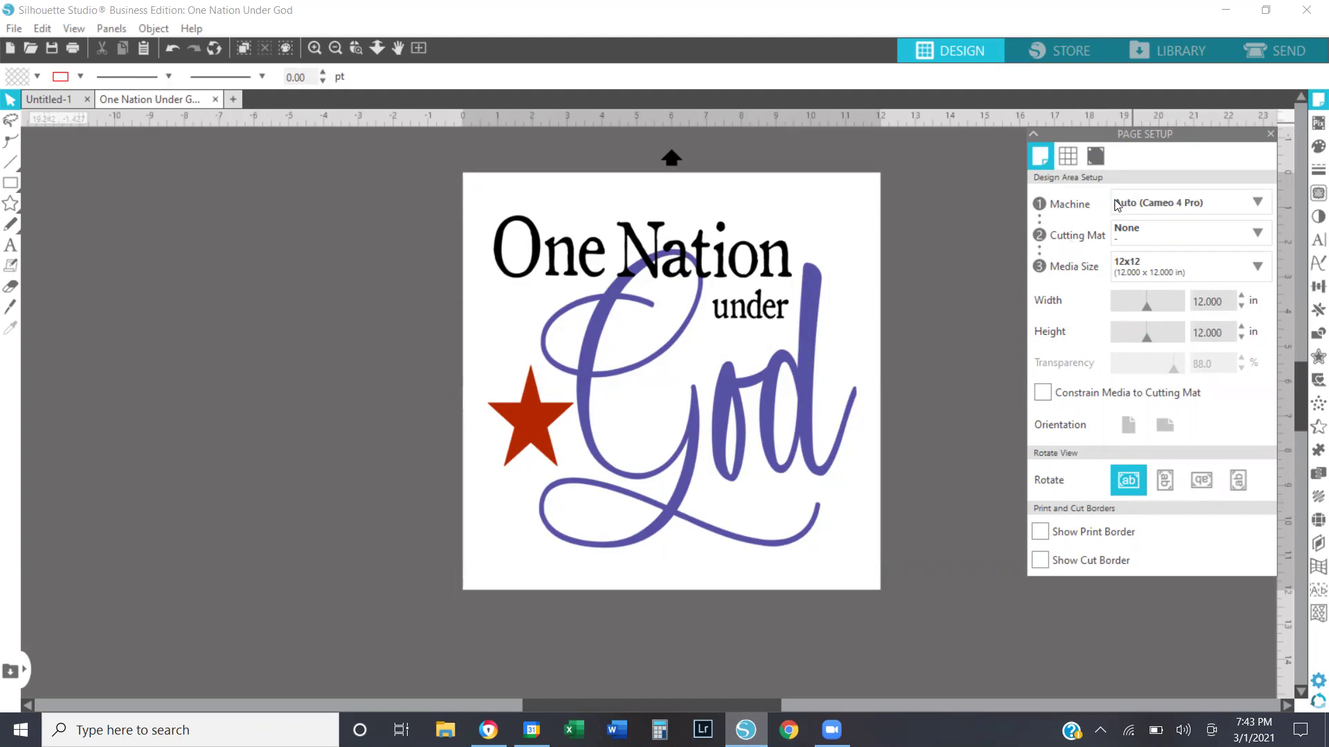
click(1209, 202)
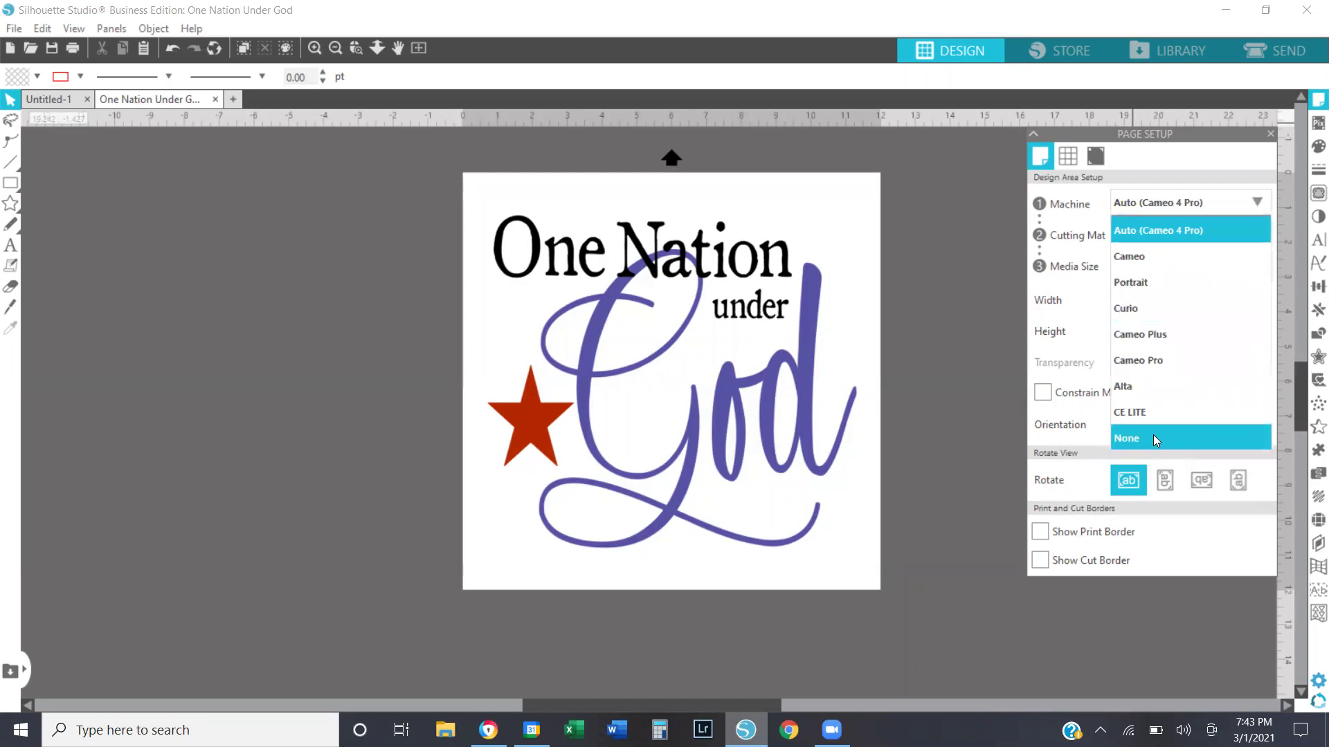
click(1156, 203)
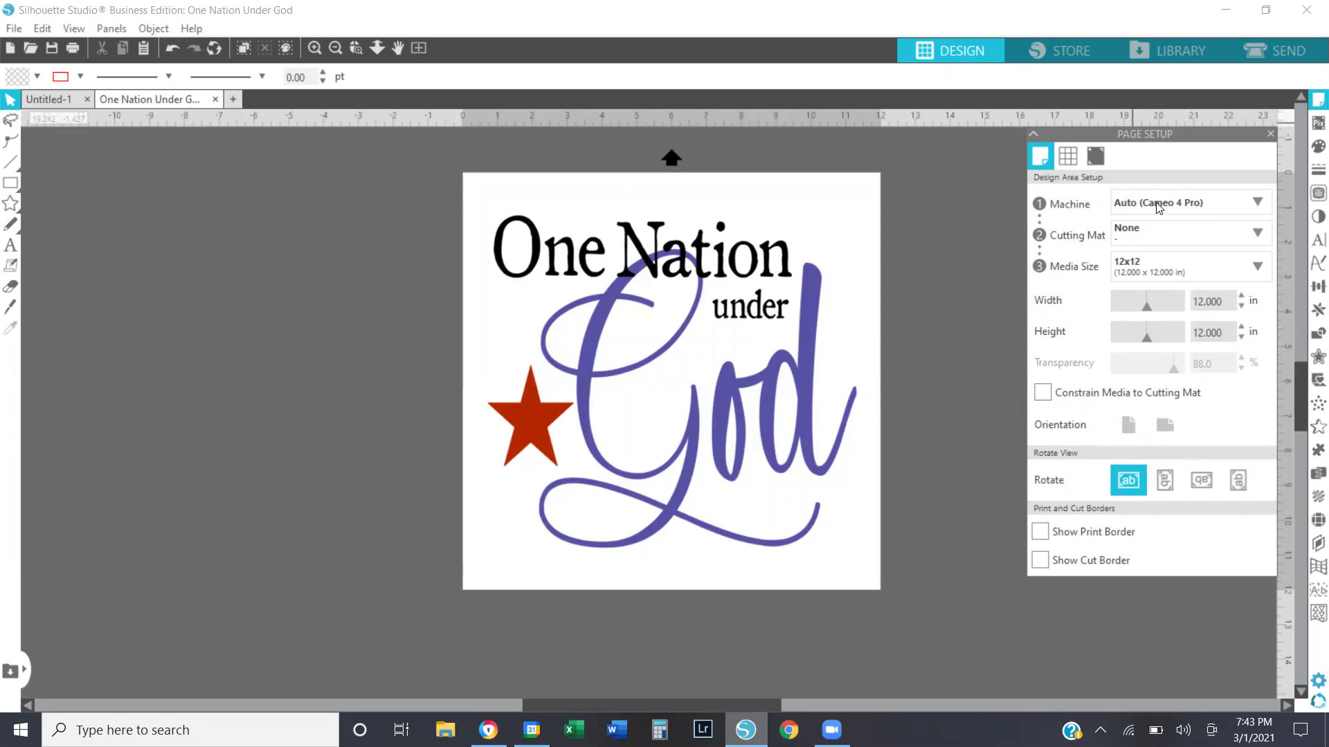
click(1157, 207)
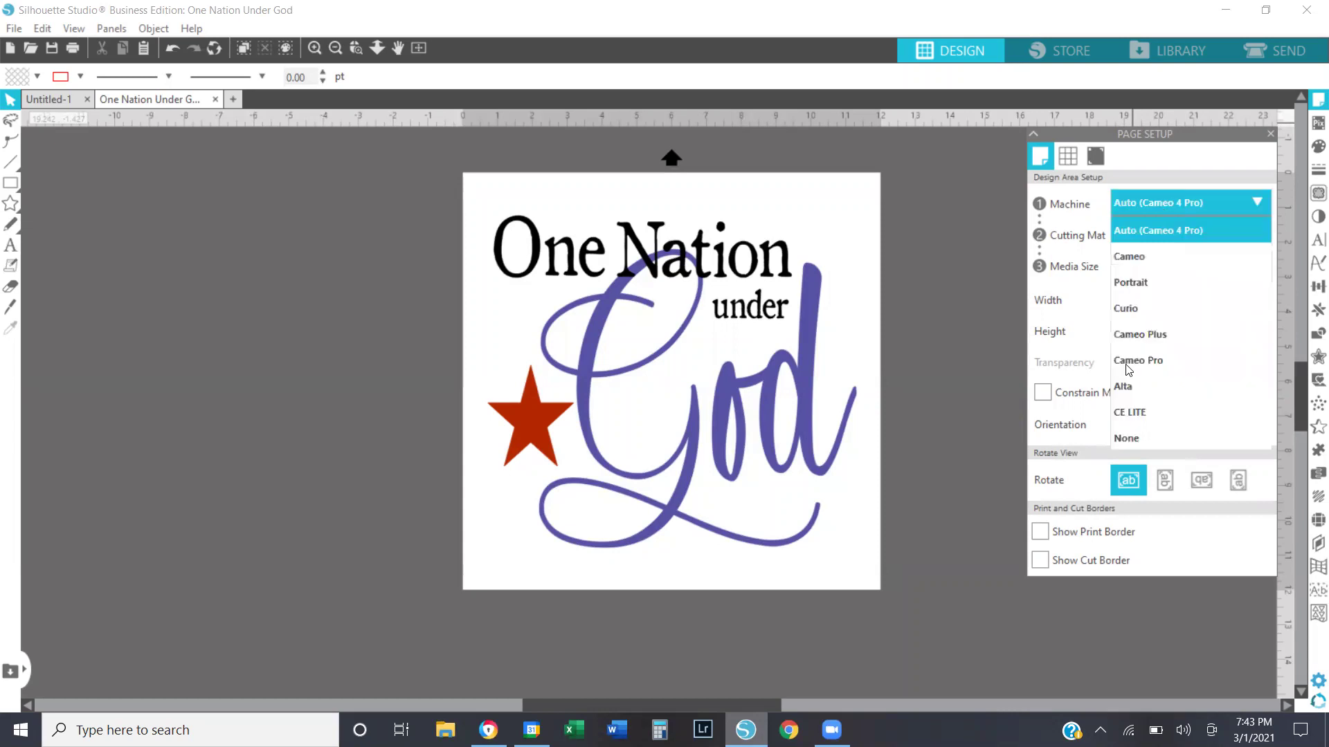
click(1132, 441)
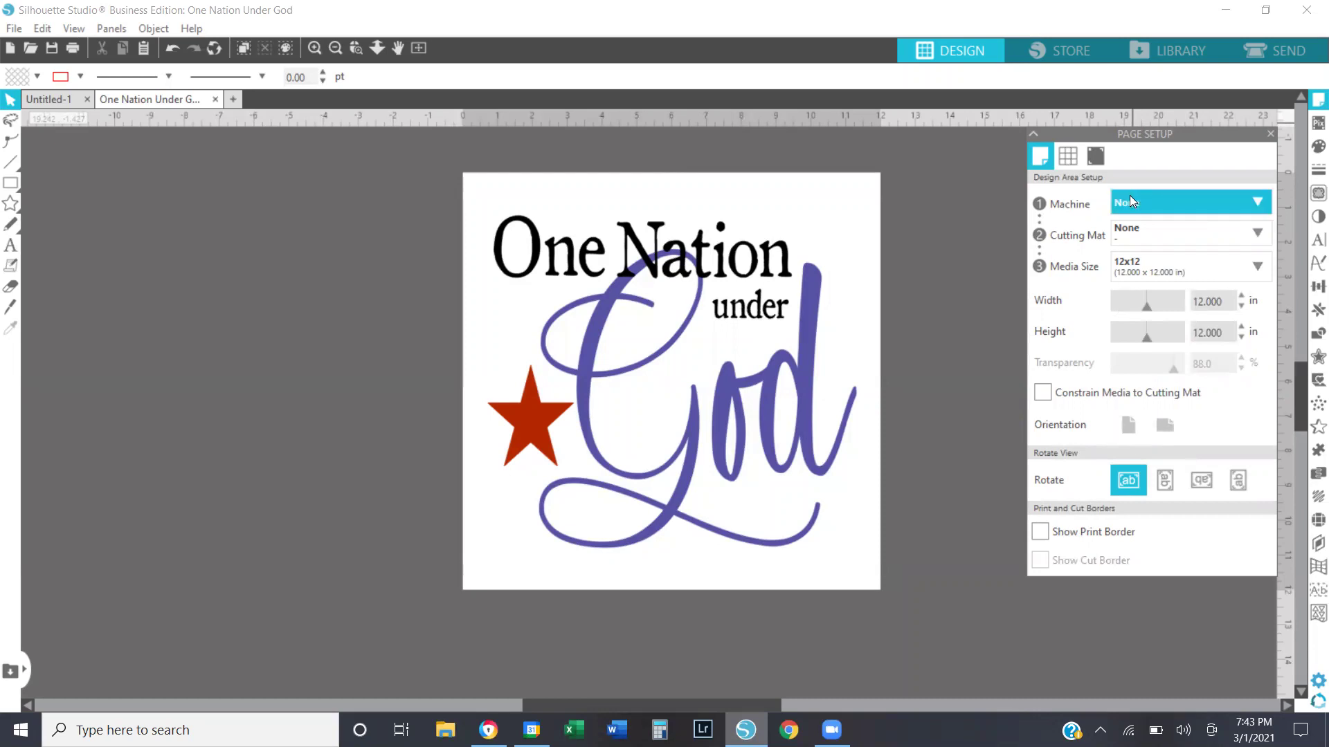
click(1093, 155)
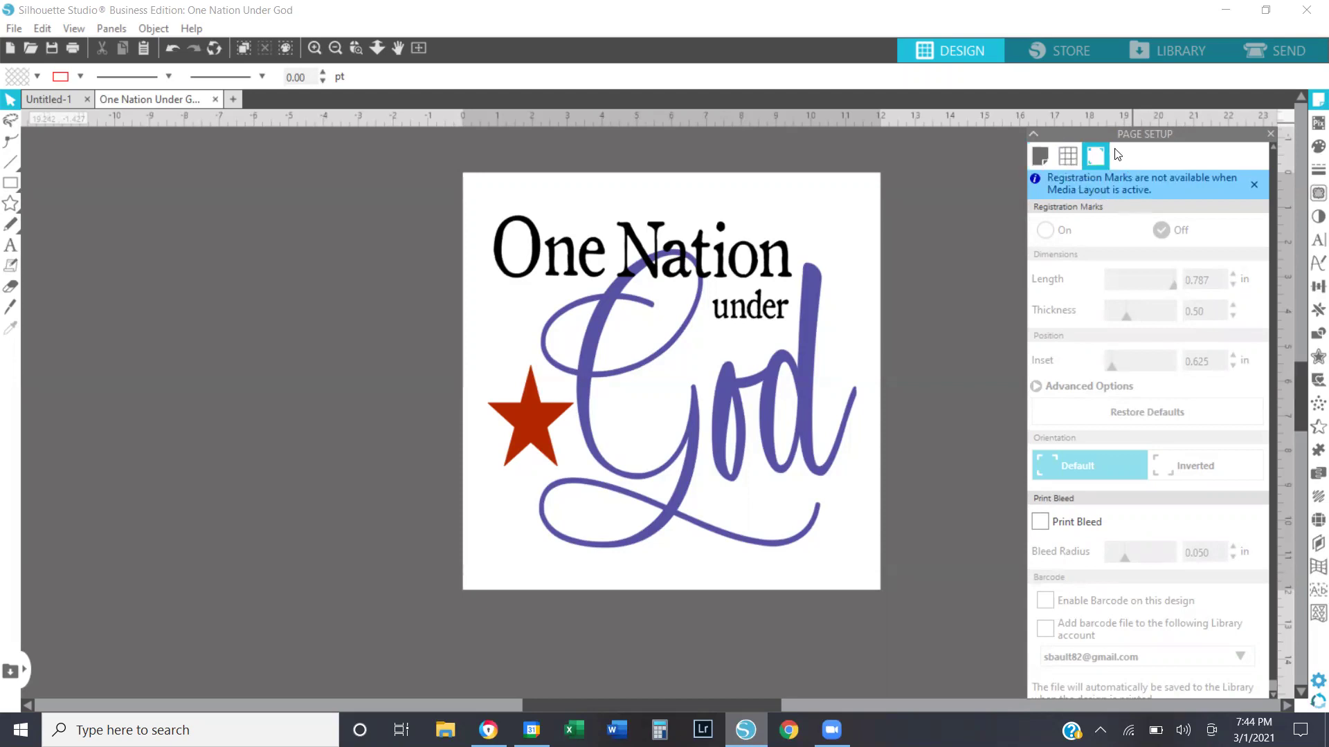
click(1033, 155)
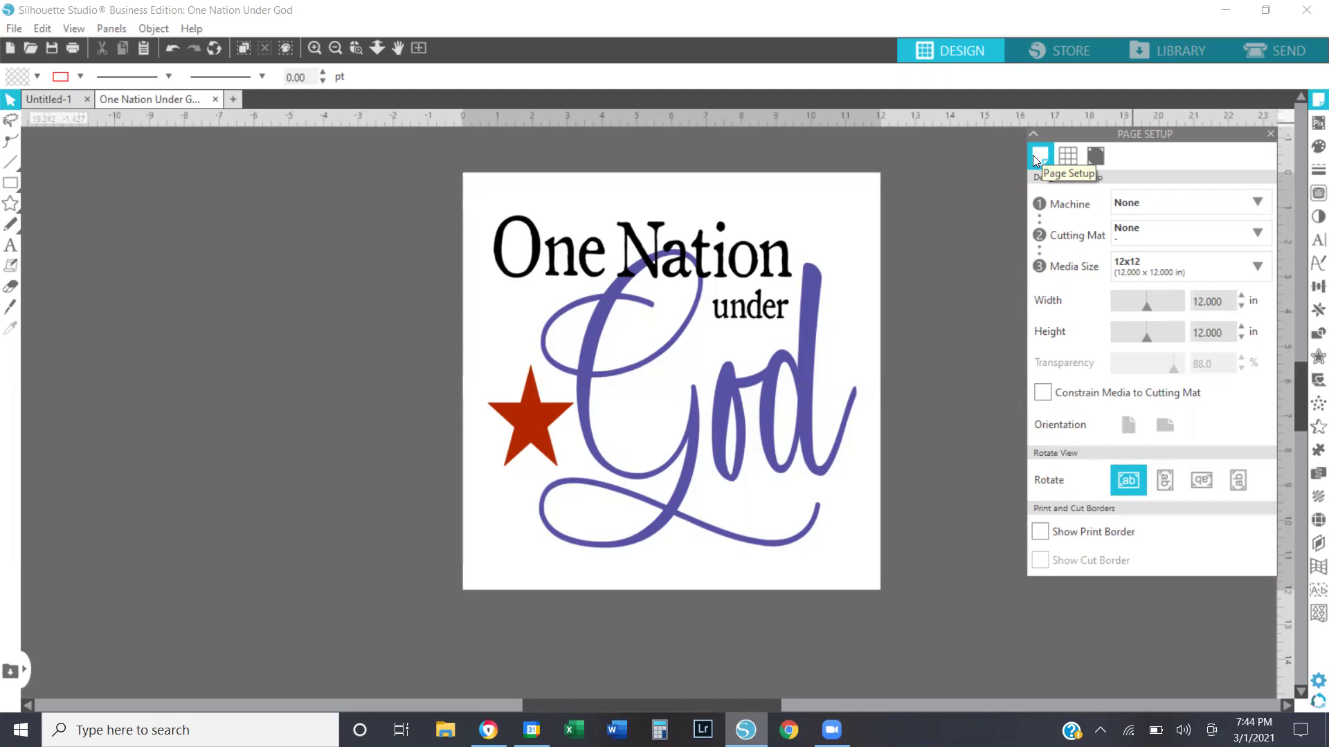
Step: Set the machine to Auto (Cameo 4 Pro) and the cutting mat to None
click(1170, 207)
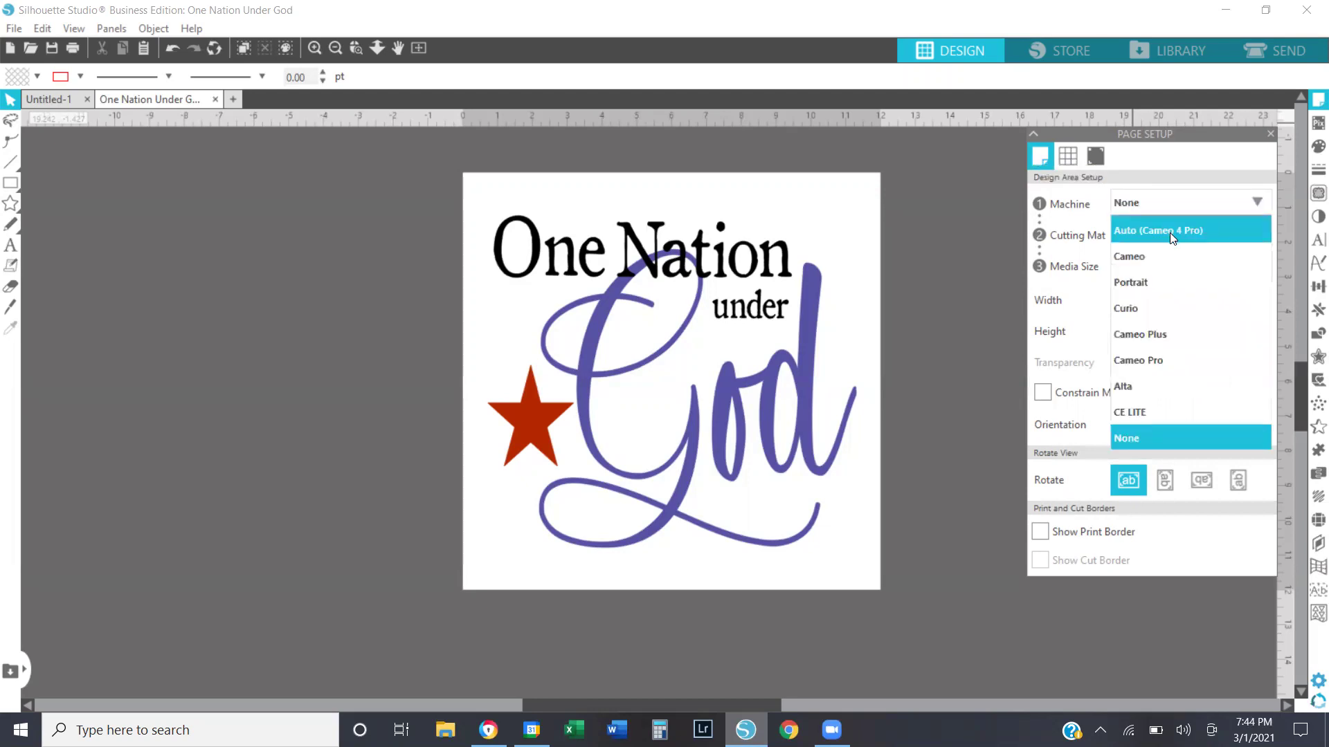
click(1169, 232)
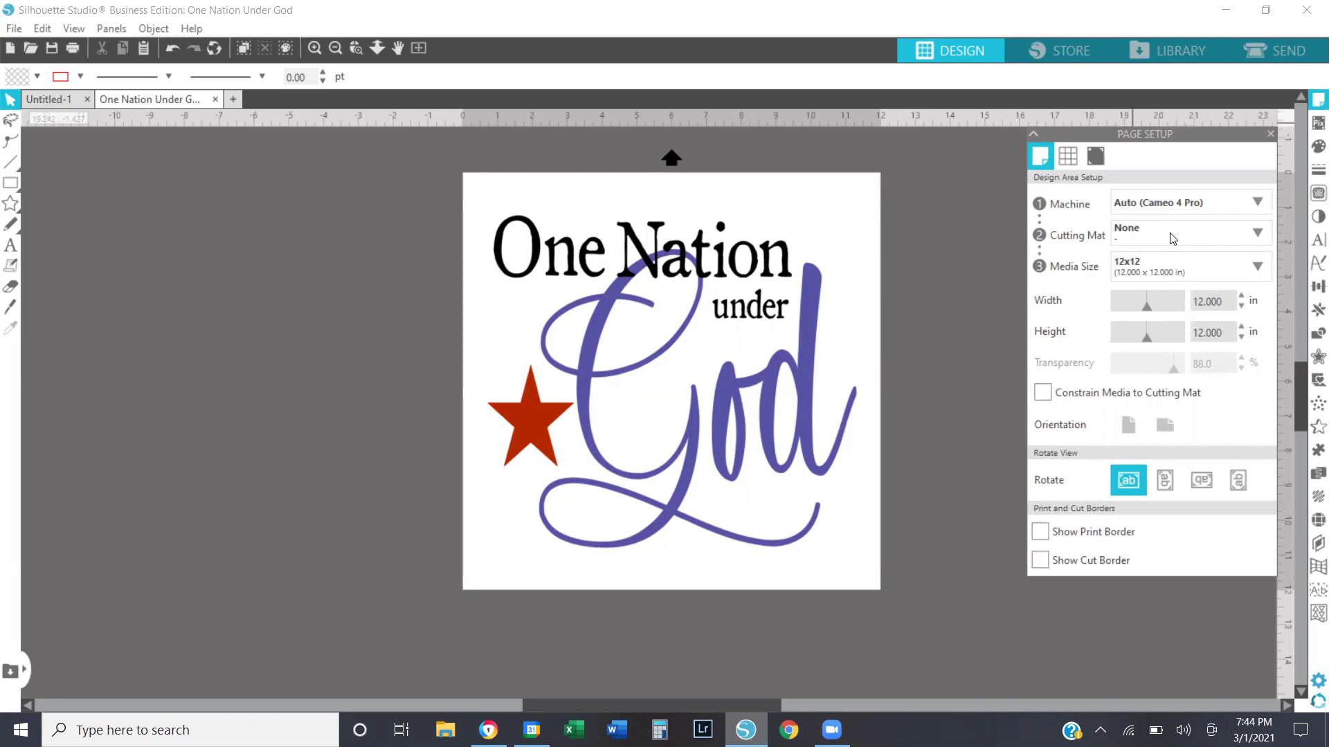
click(1173, 237)
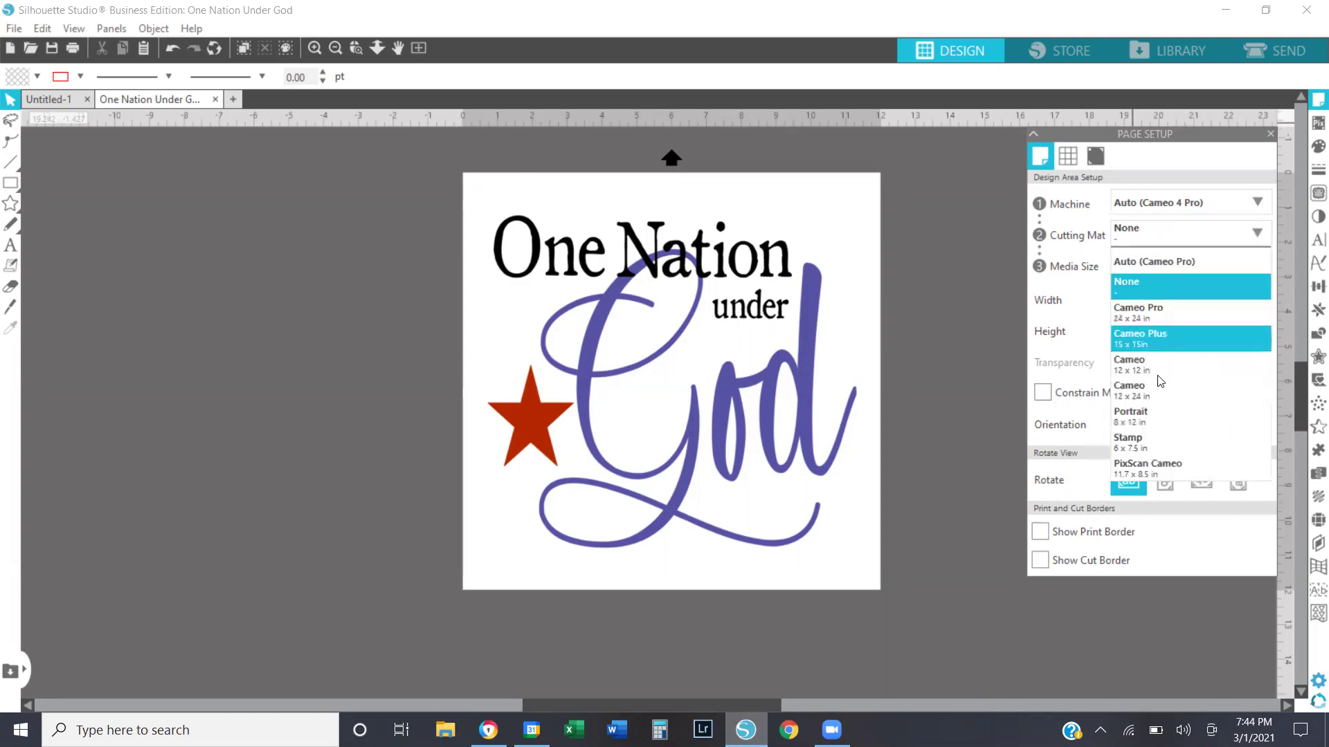
click(1155, 290)
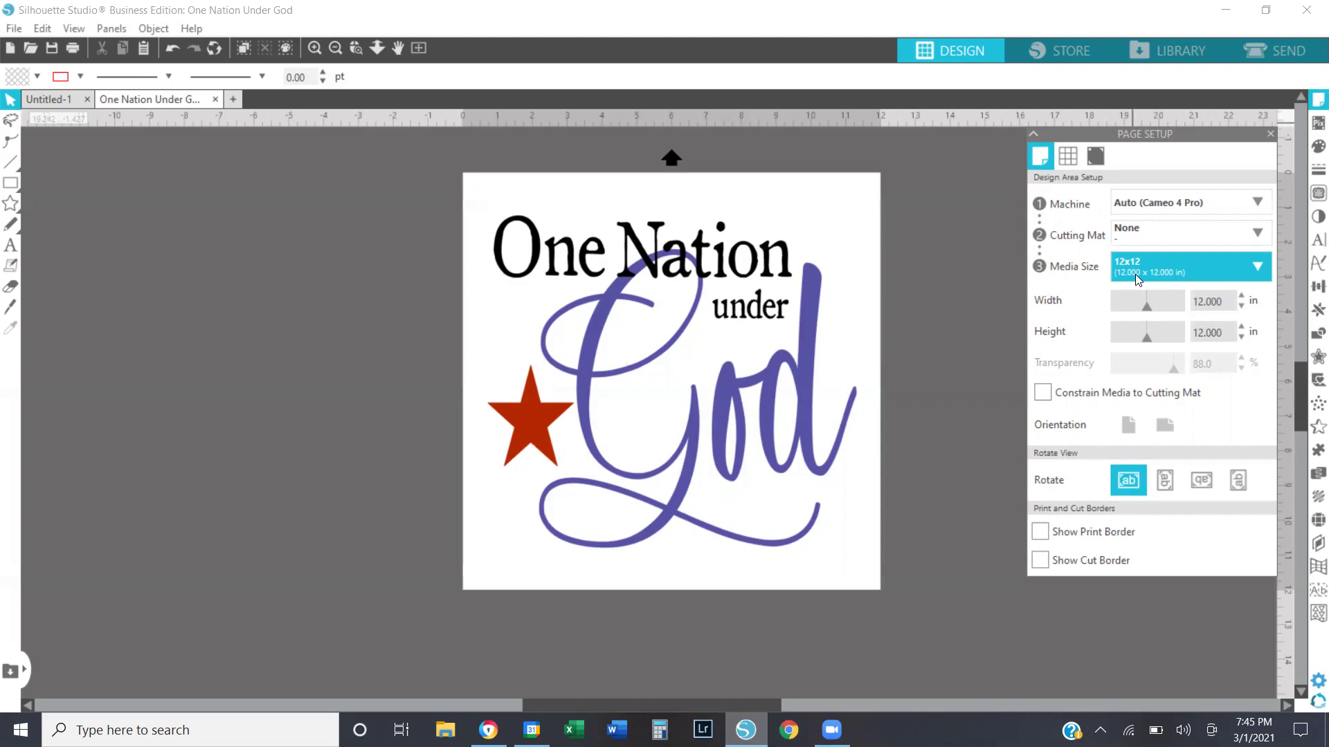
Step: Choose a Custom media size and set the page height to 24 in
click(1134, 274)
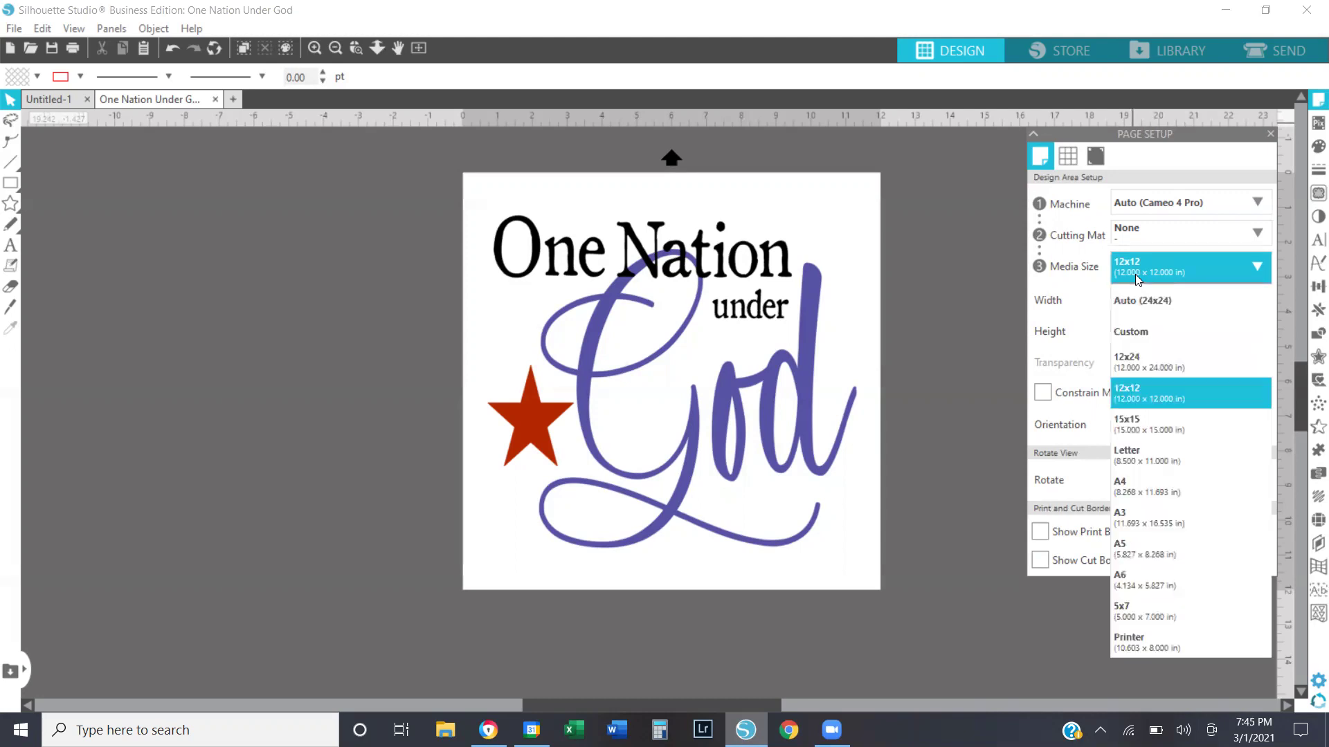
click(1143, 336)
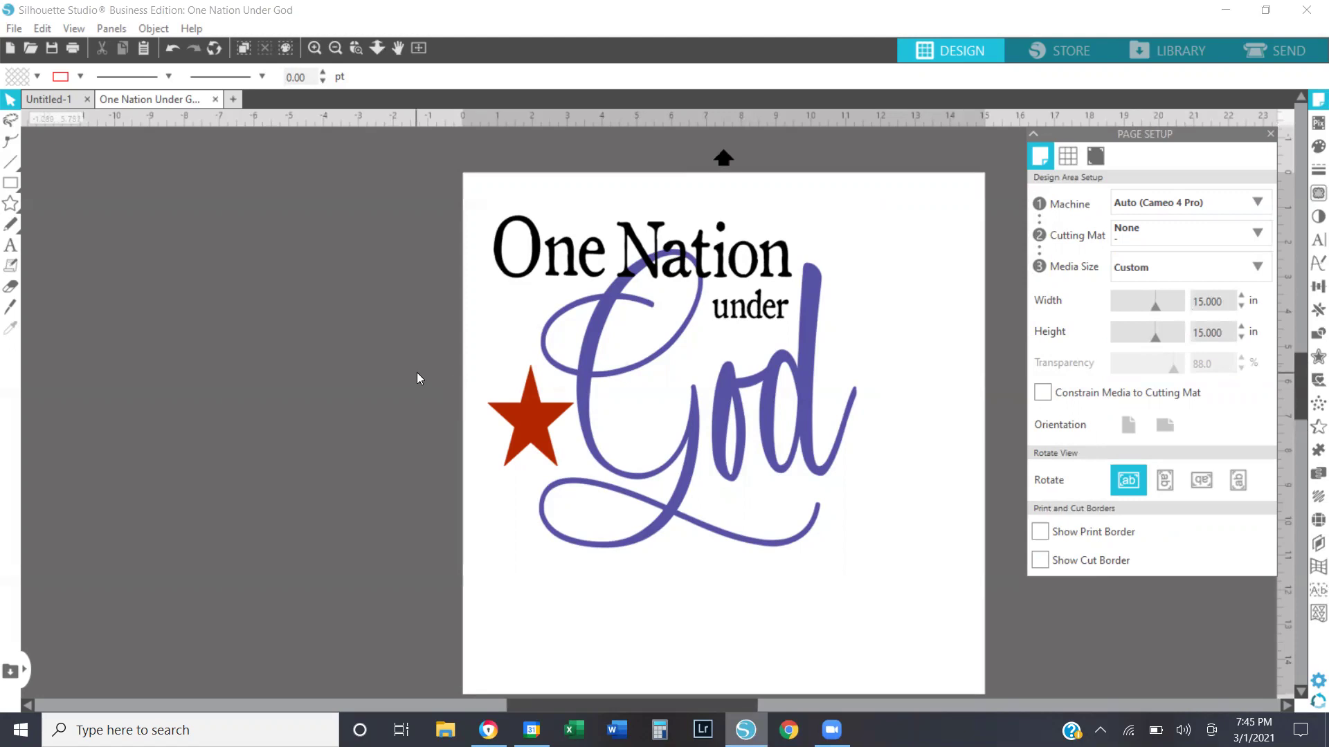
scroll(417, 373, down, 1)
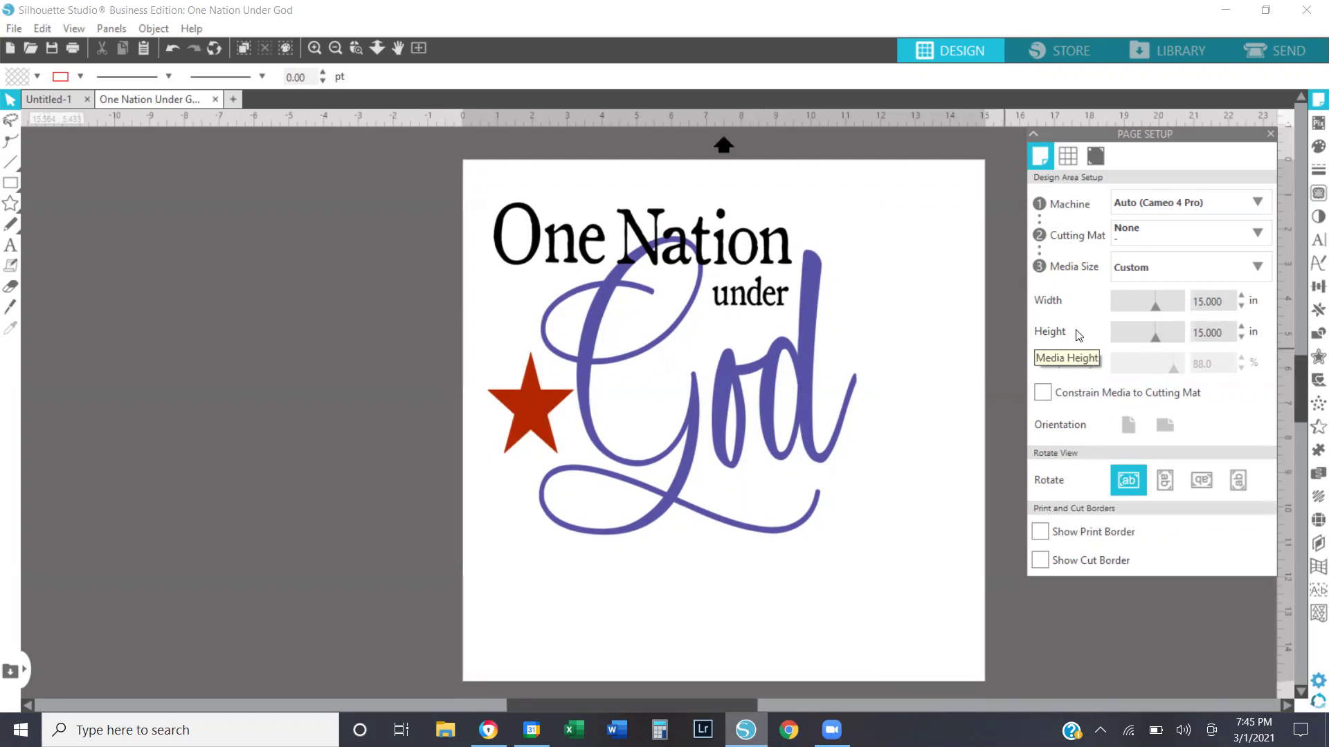
drag(1229, 332, 1139, 336)
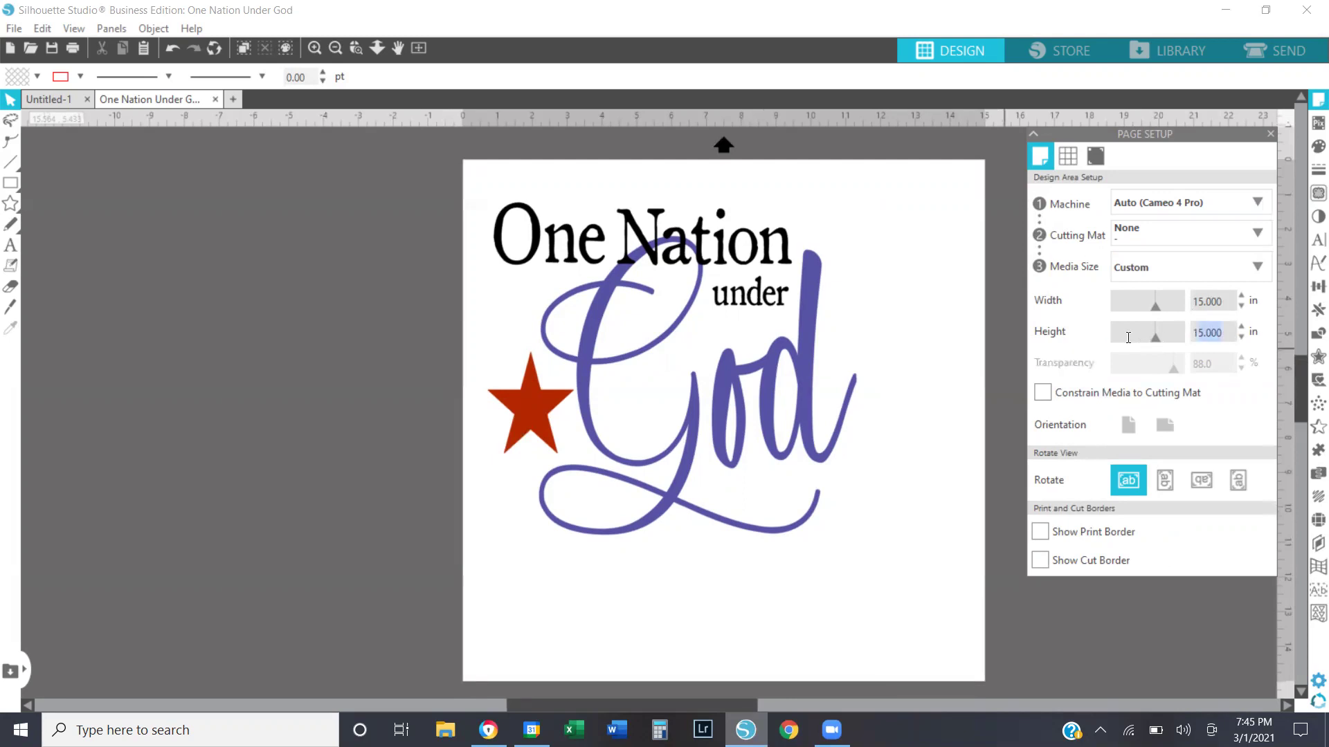
text(24)
key(Return)
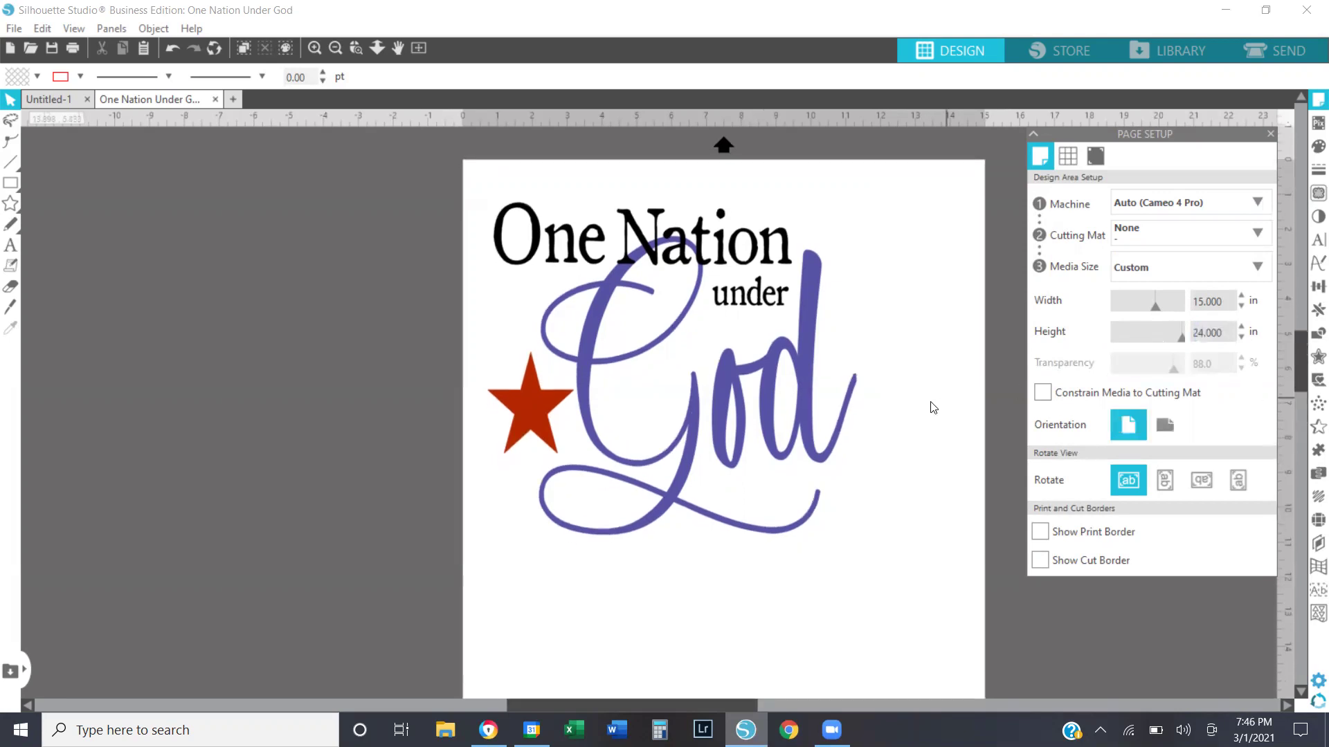
Step: Move the whole design down and to the right on the page, to about X 2.0 in and Y 4.6 in
click(335, 48)
click(335, 47)
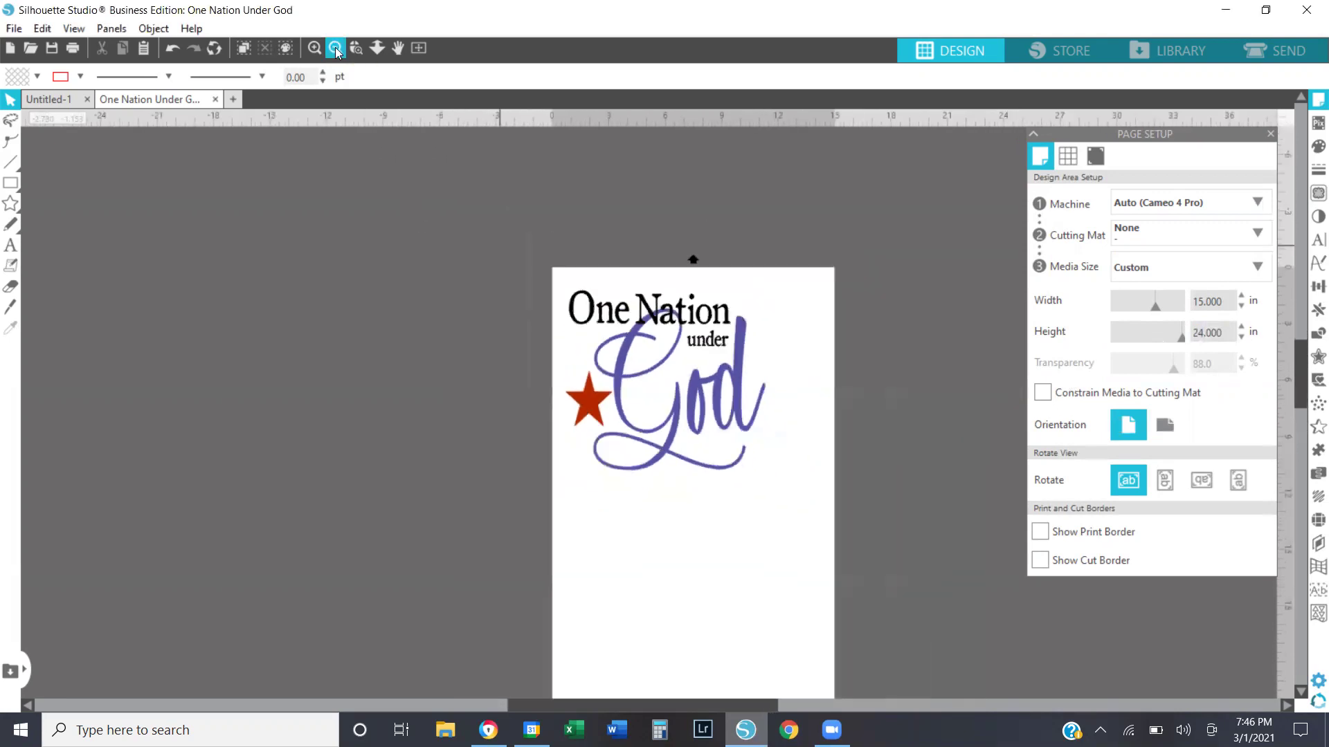
click(336, 48)
scroll(881, 451, down, 2)
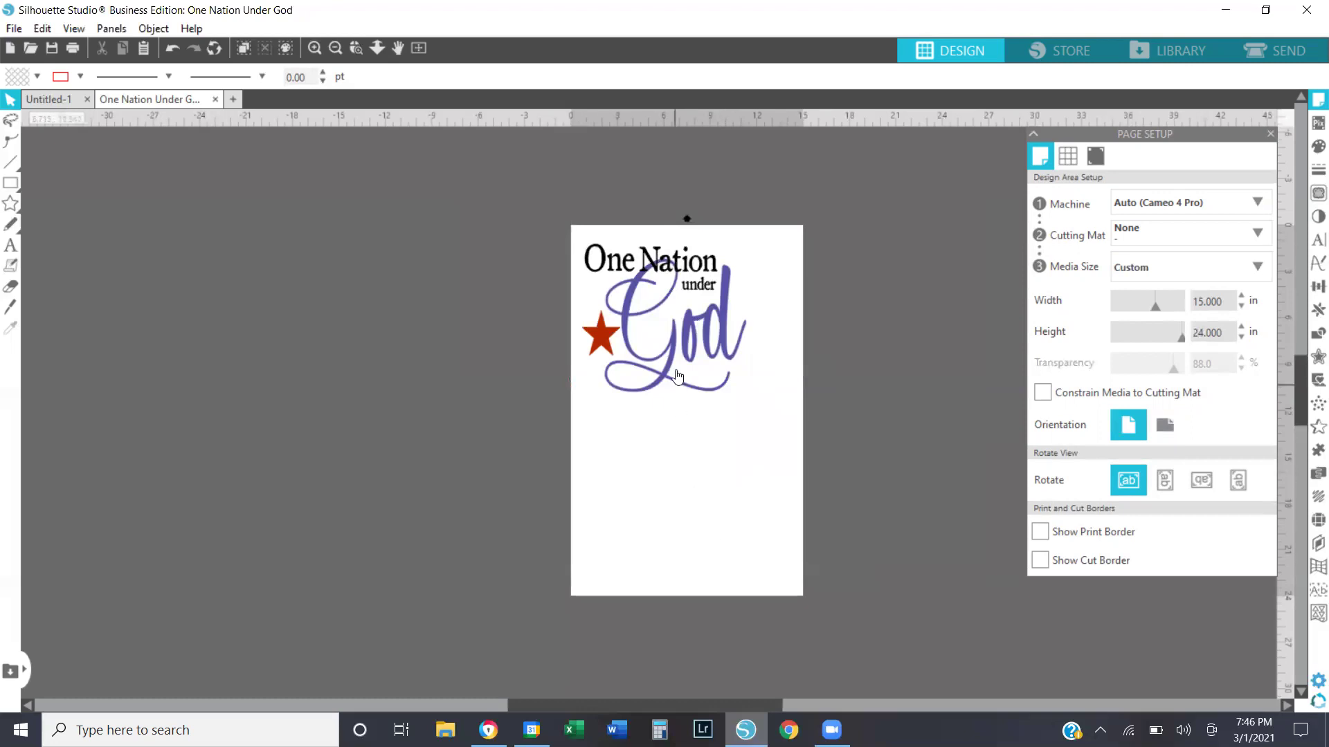
click(674, 334)
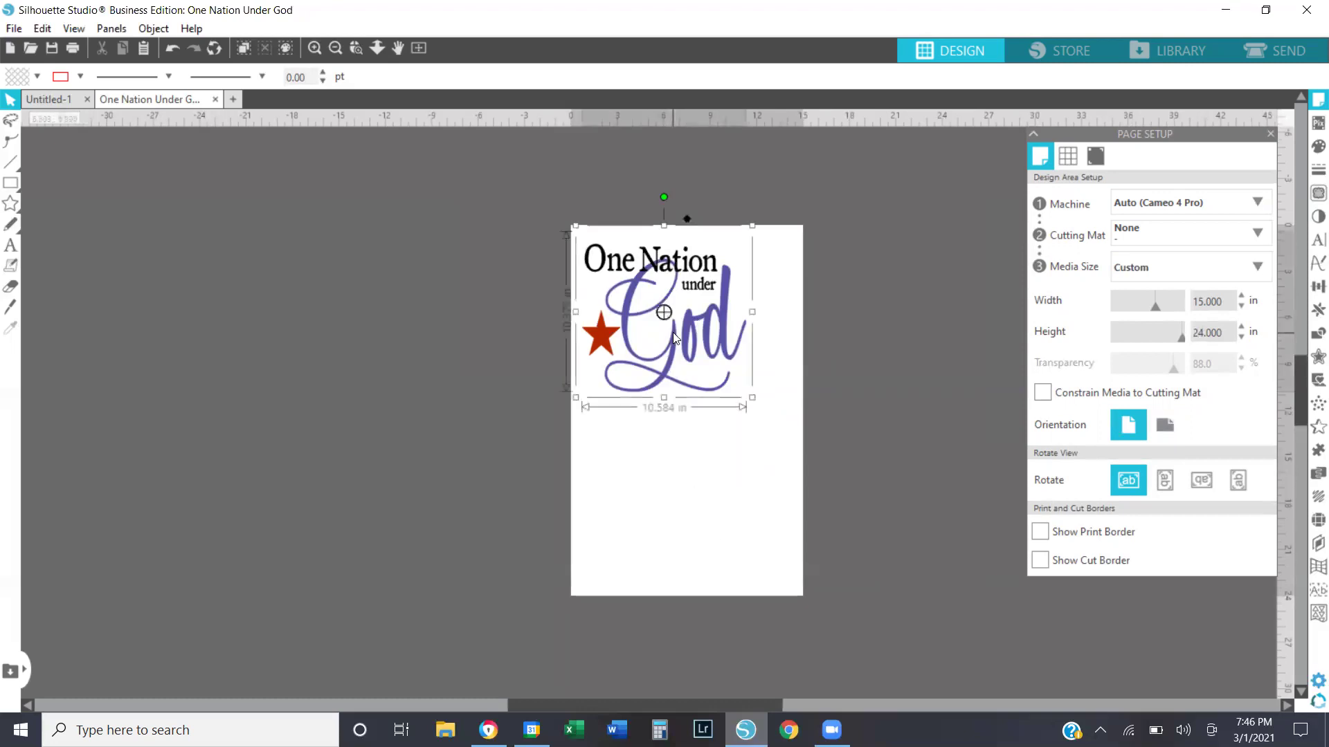
drag(676, 338, 707, 400)
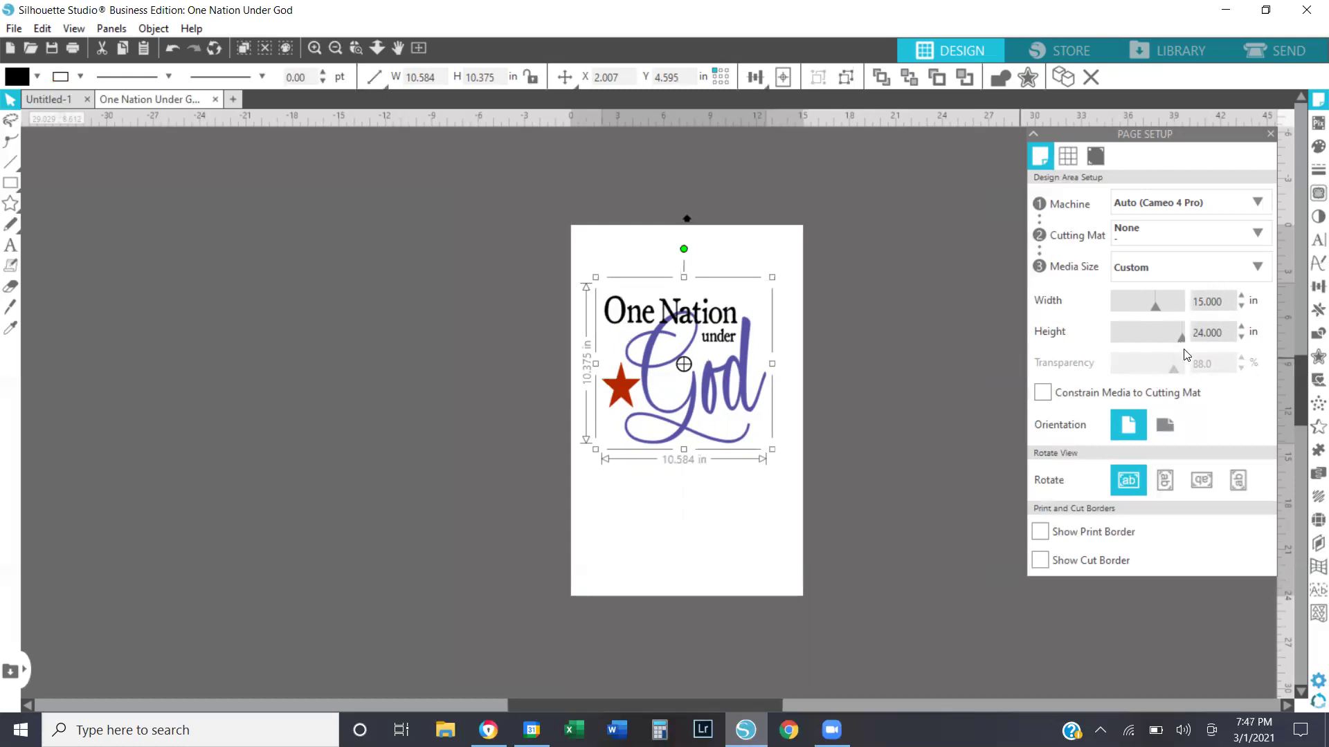
Step: Set the media size to 12x12 and move the whole design back inside the page area
click(1207, 271)
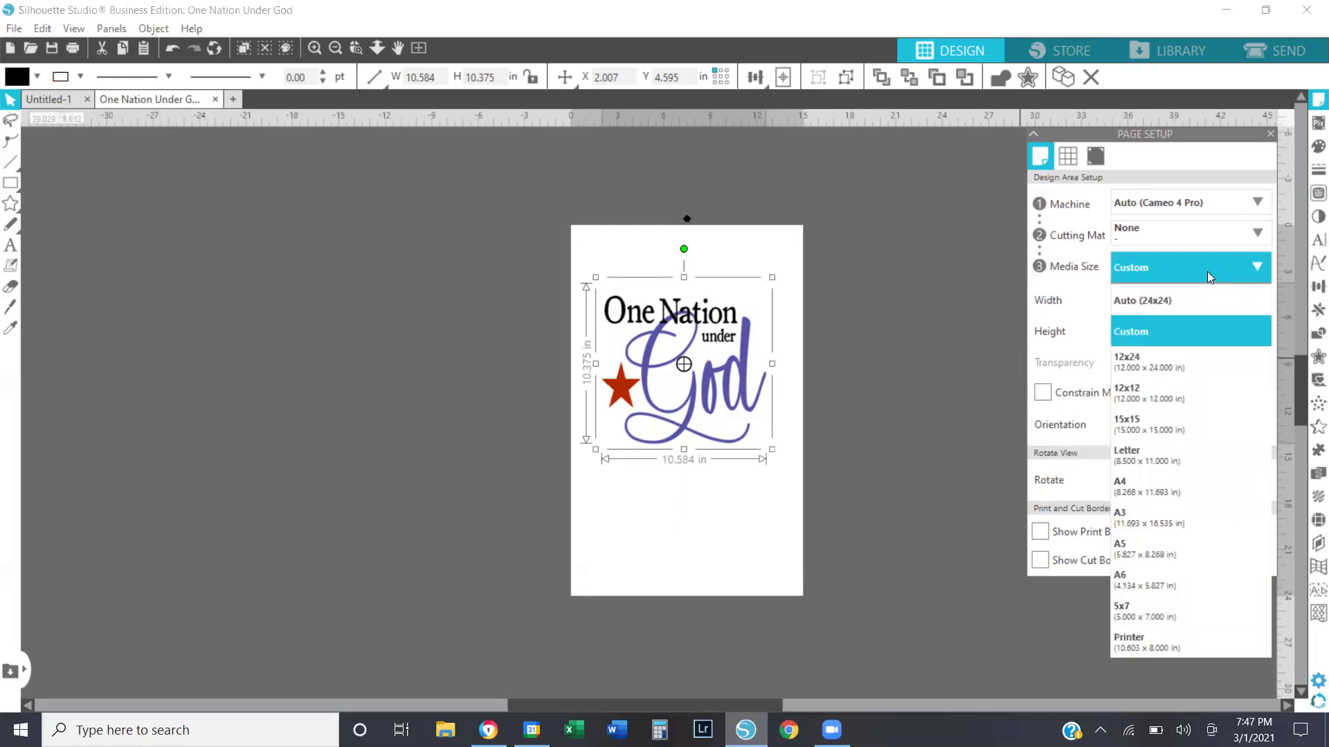
click(1164, 402)
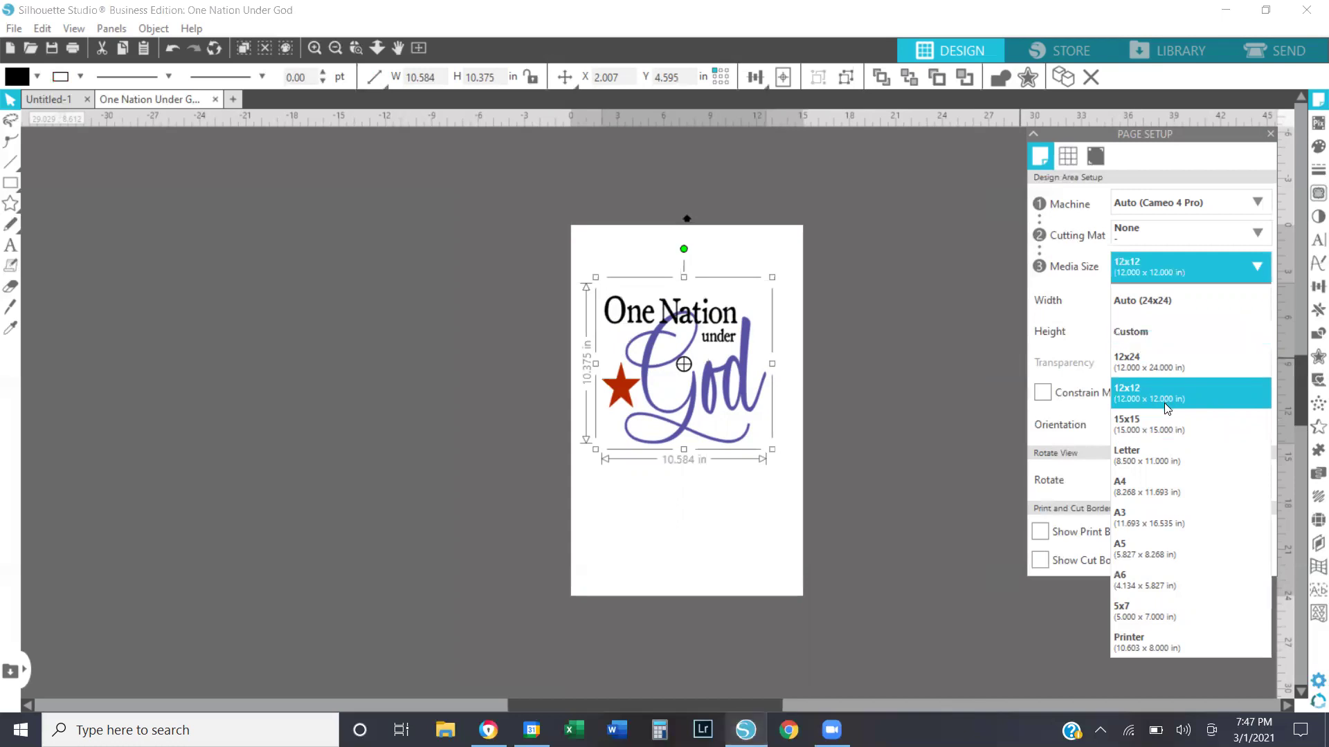
right_click(722, 390)
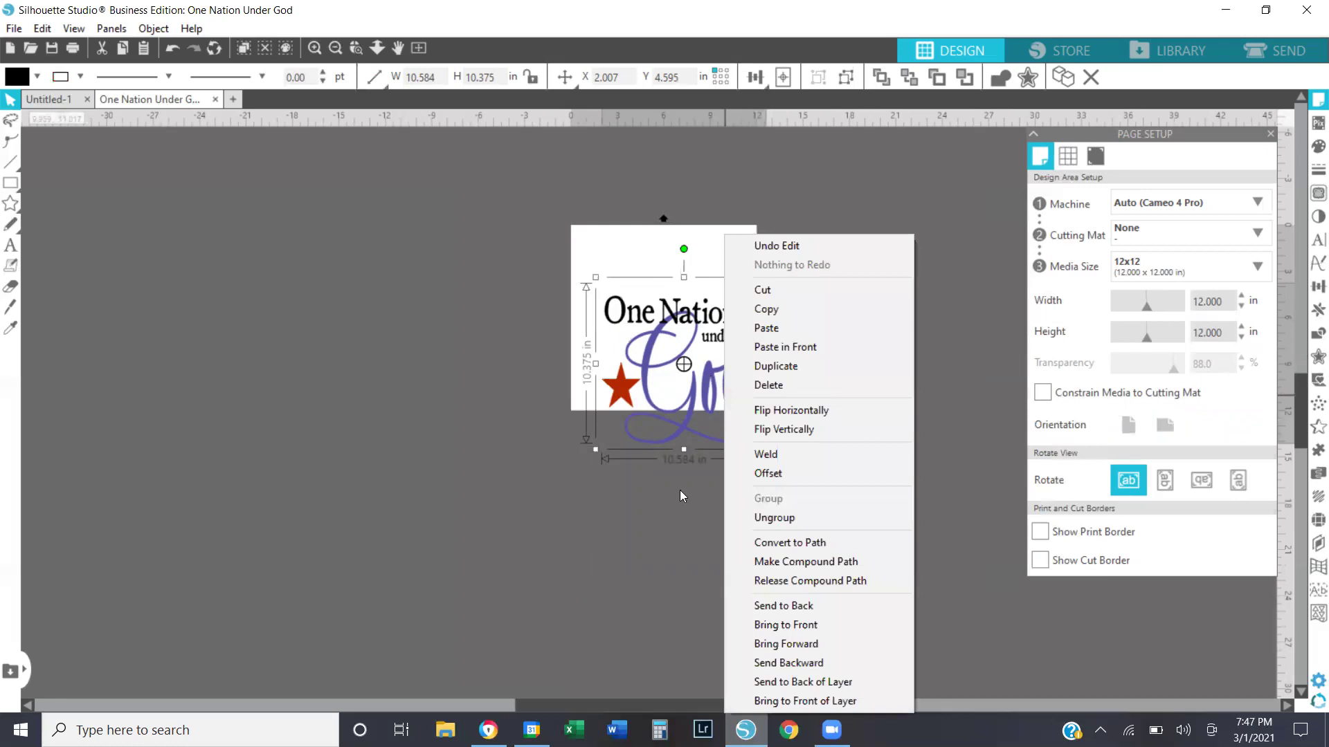
click(680, 490)
drag(678, 436, 661, 381)
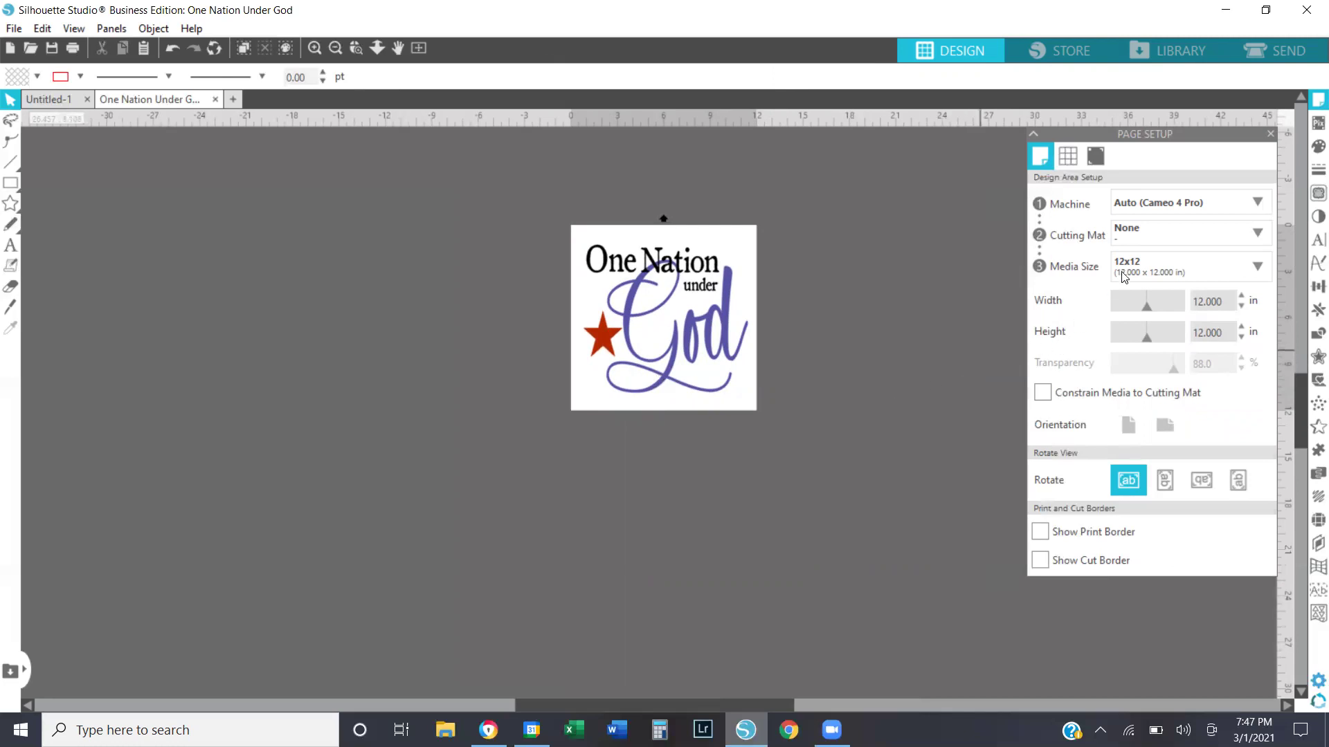
Step: Set the cutting mat to Cameo 12 x 12 in and its transparency to 0%
click(1168, 233)
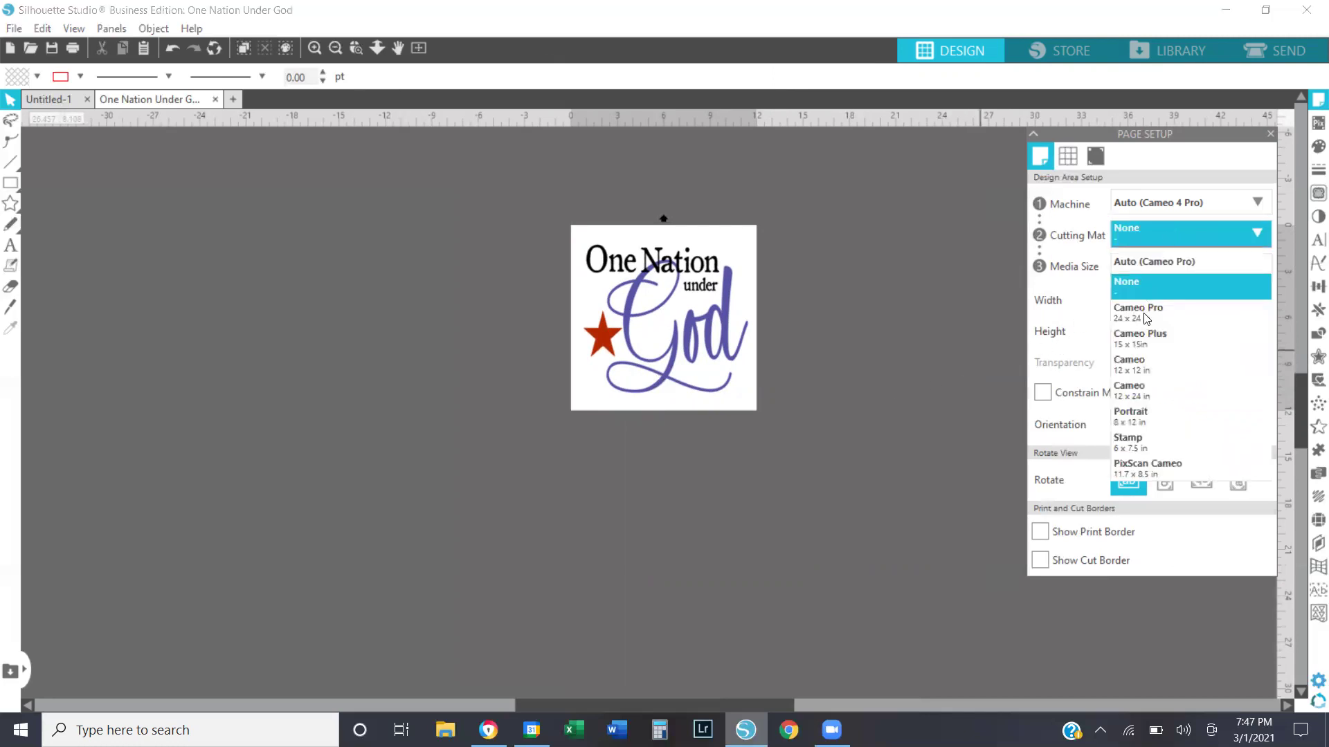
click(1137, 367)
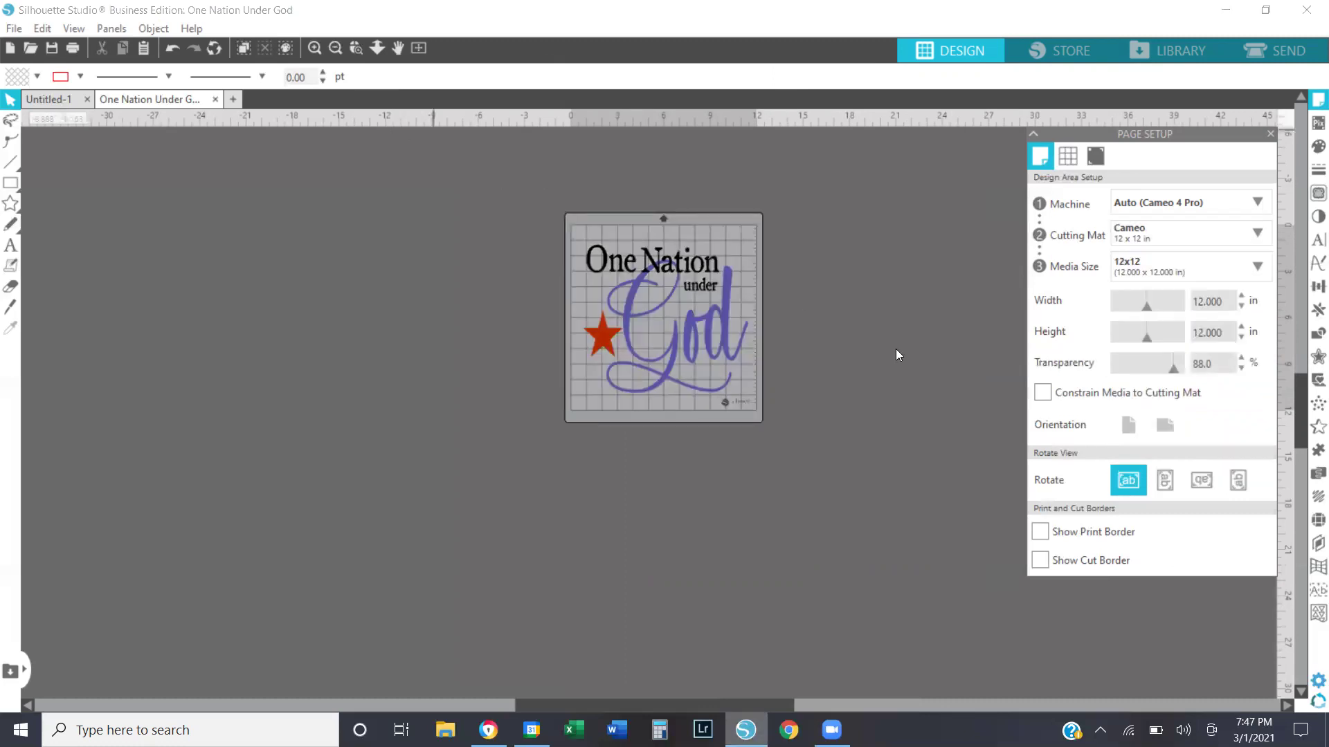
drag(1182, 374, 1111, 376)
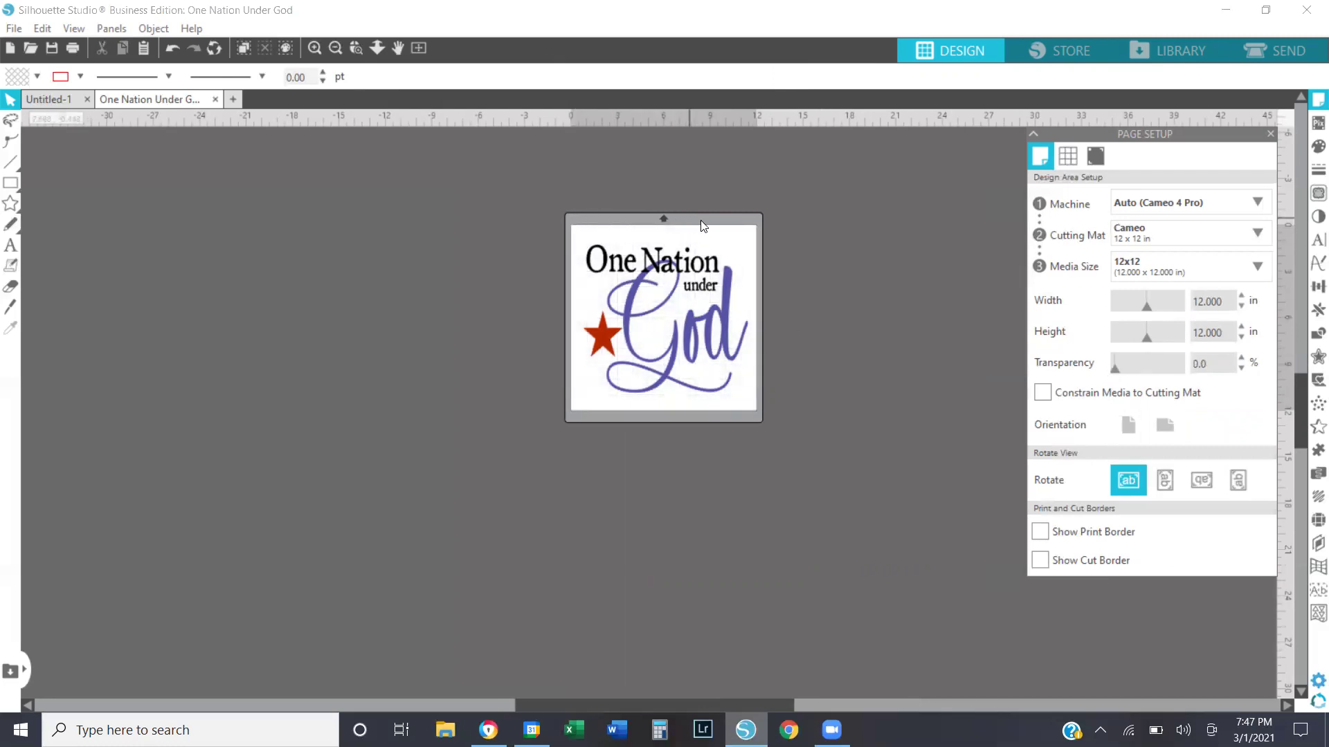
Step: Set the page transparency to 79% so the mat grid shows through behind the design
click(314, 48)
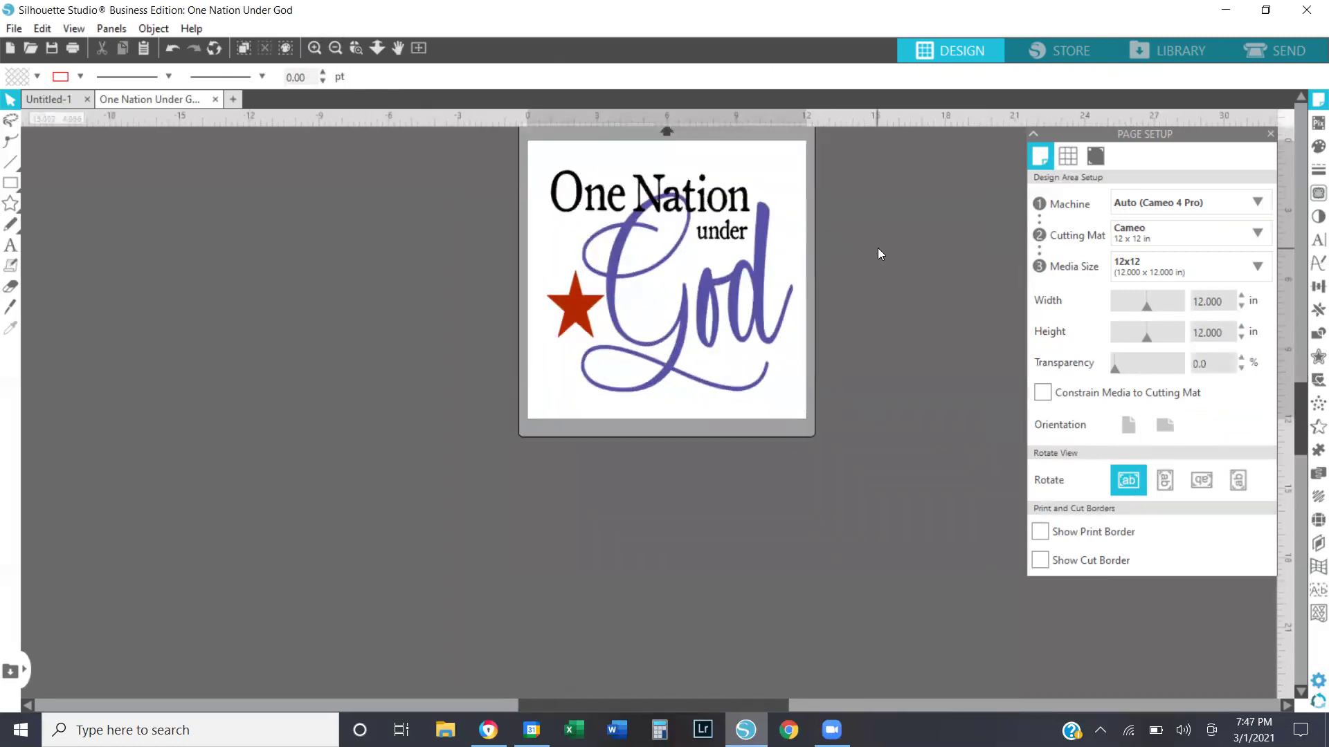
scroll(878, 247, up, 2)
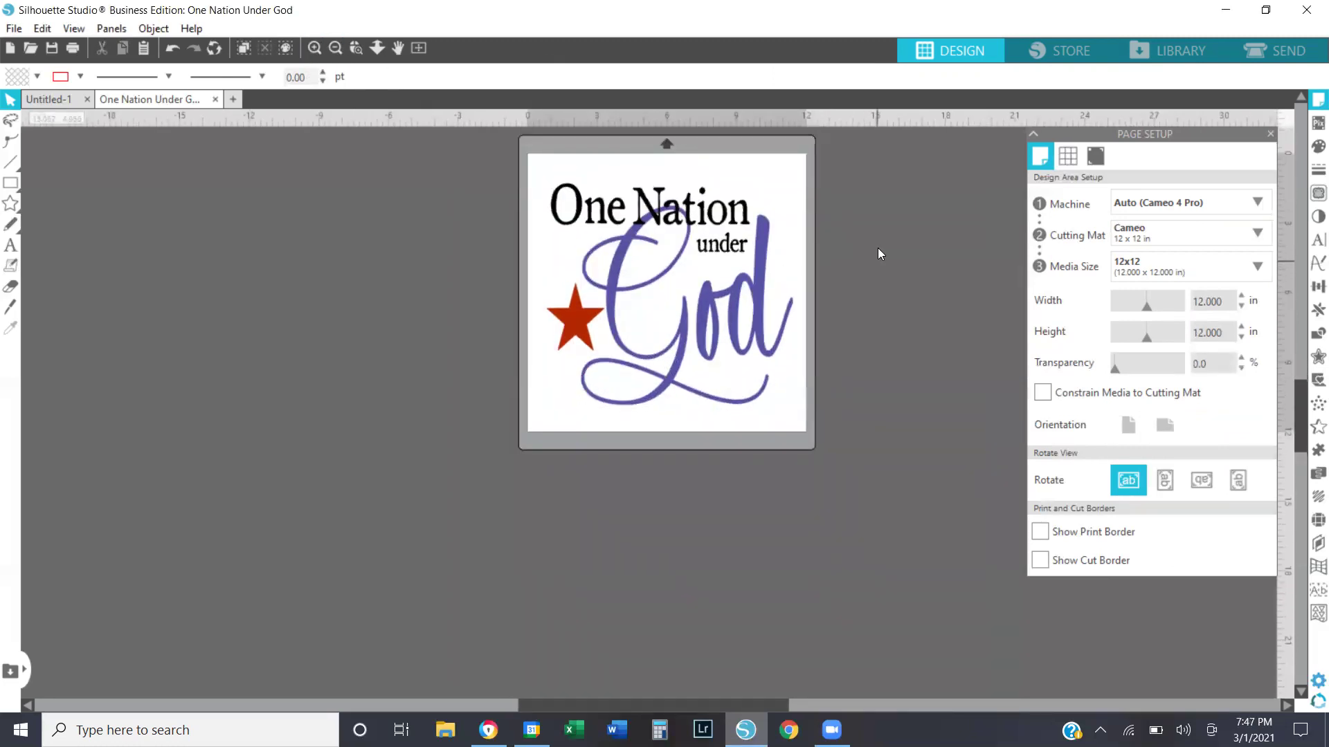
click(308, 45)
scroll(923, 287, up, 2)
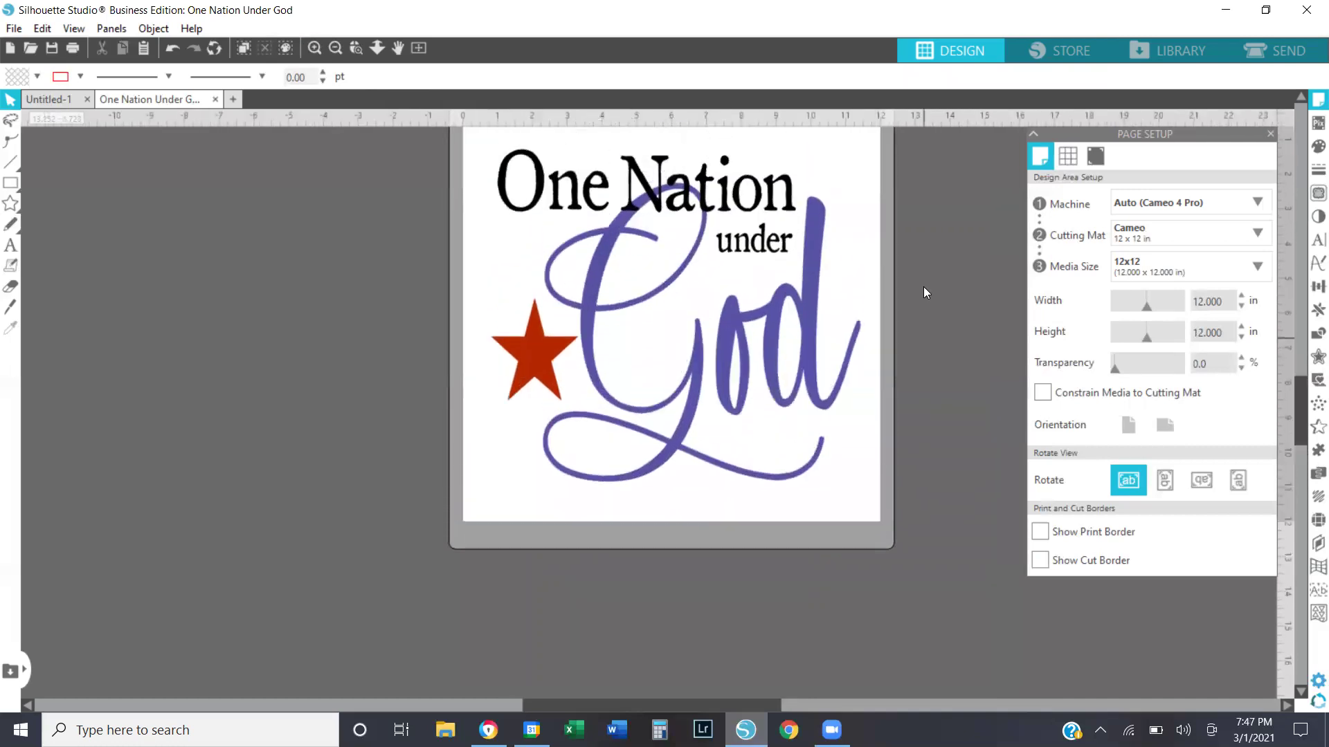
scroll(924, 286, up, 4)
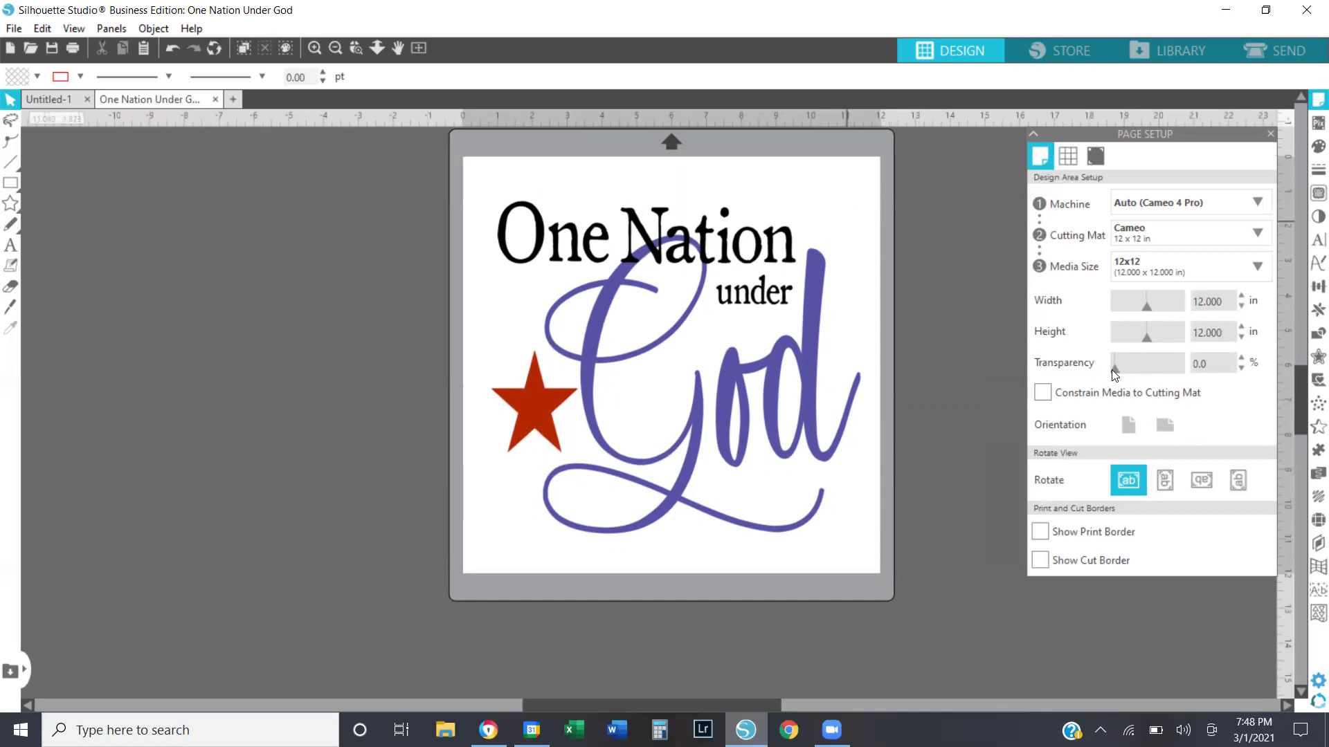
drag(1114, 373, 1167, 381)
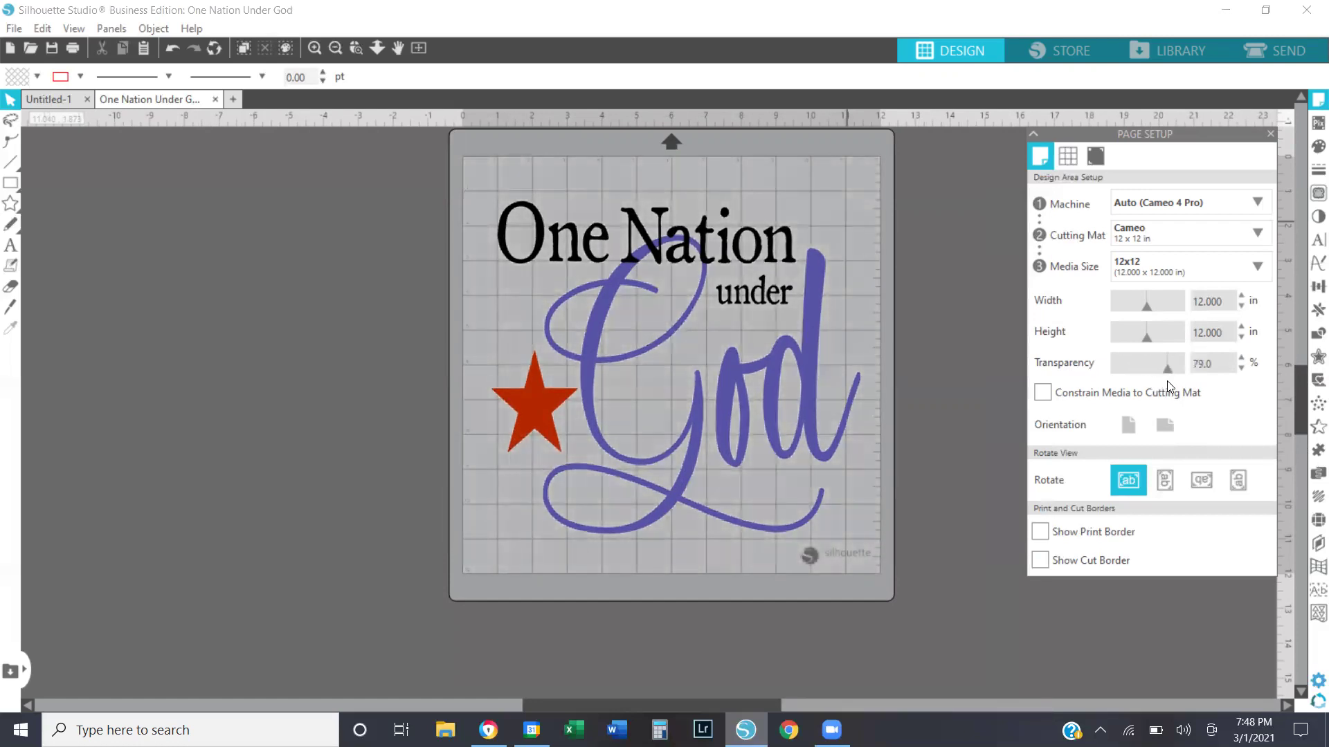
Step: Ungroup the One Nation Under God design and undo the ungrouping
click(527, 420)
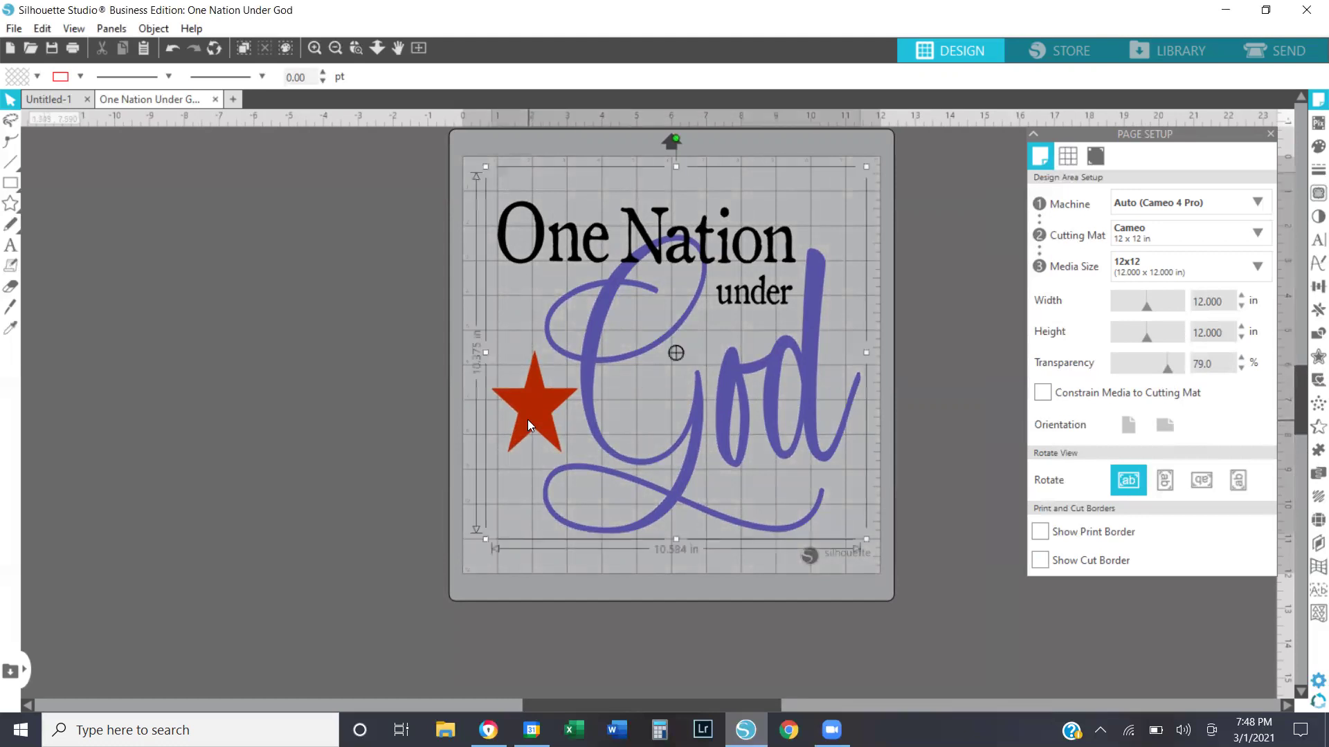
right_click(528, 420)
click(586, 519)
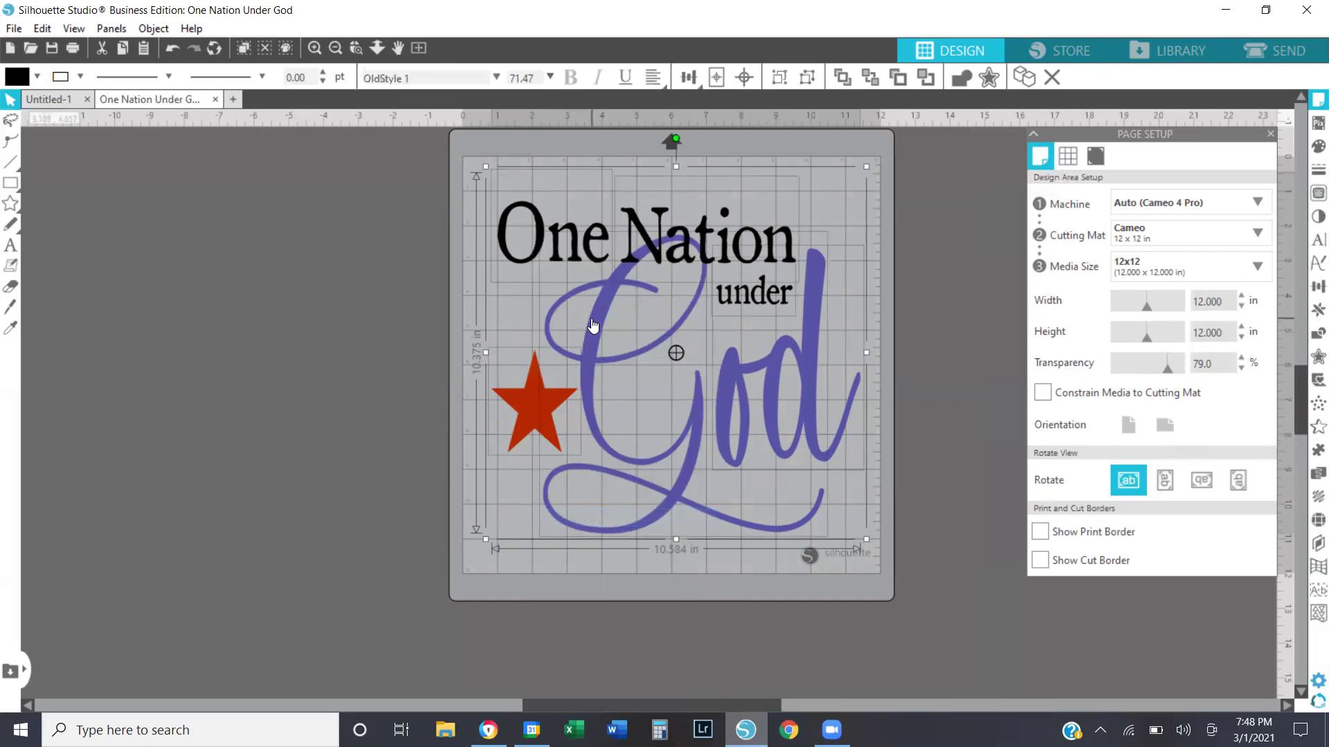
click(169, 48)
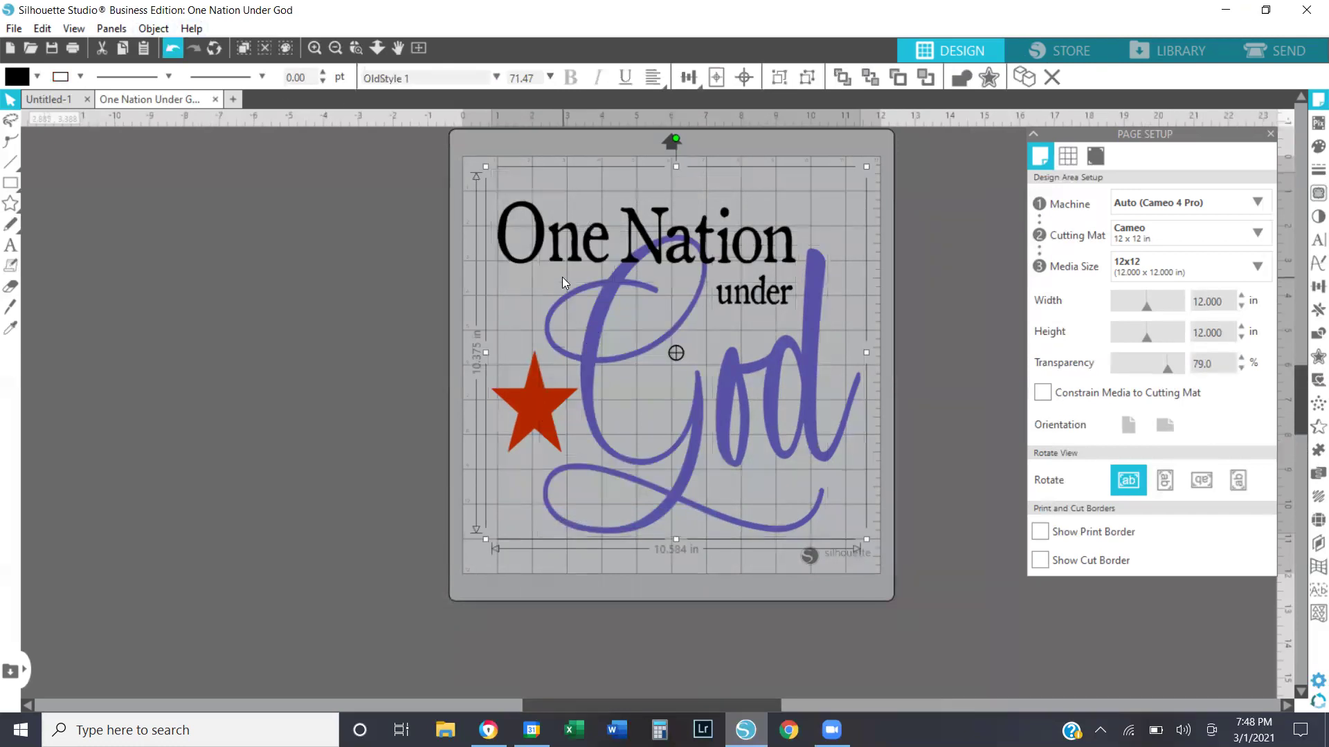
Step: Move the whole design off the cutting mat into the grey area beside it and ungroup it
drag(620, 359, 201, 371)
right_click(200, 371)
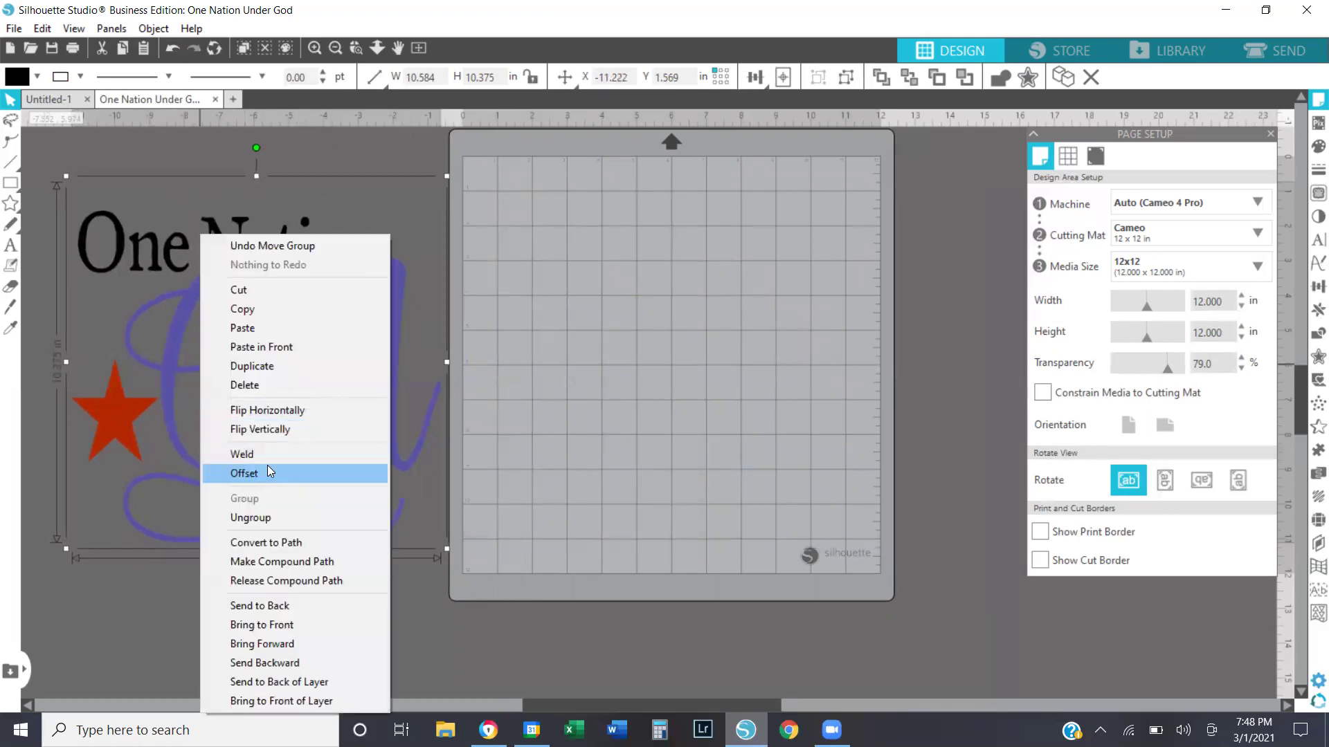
click(284, 520)
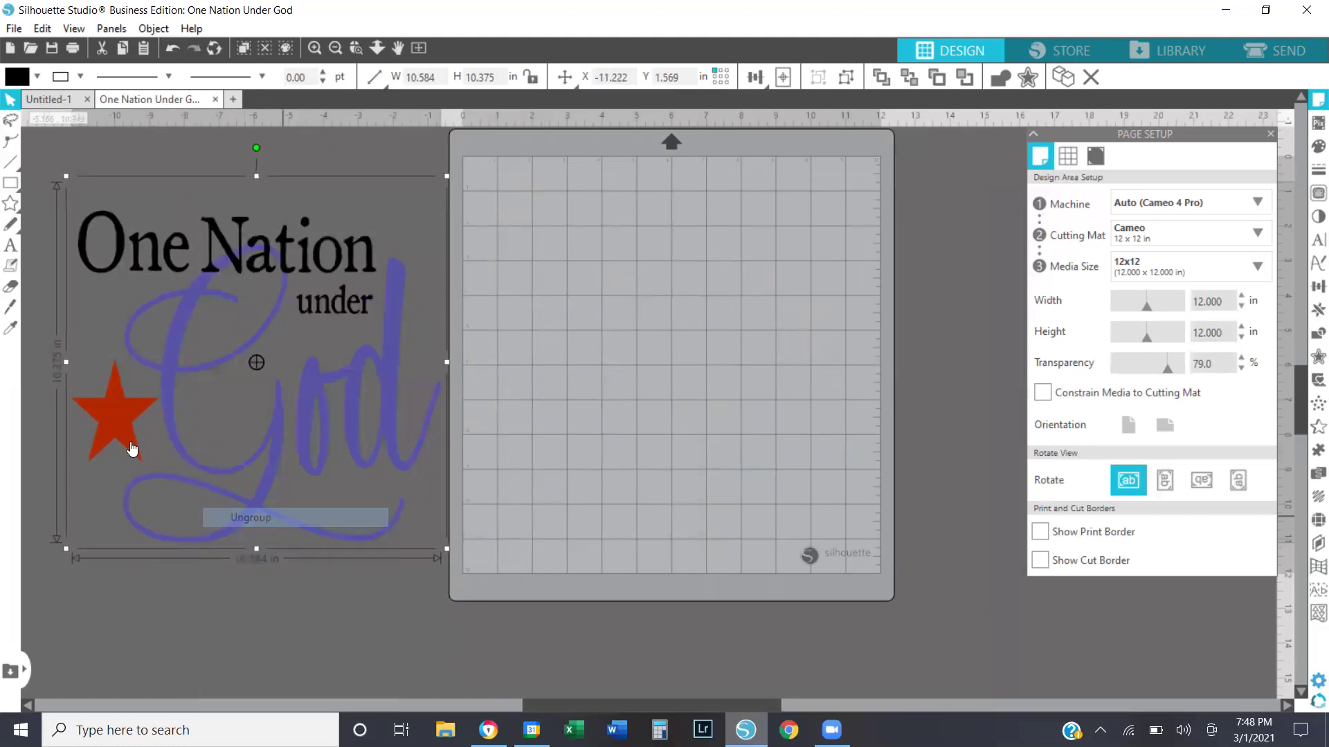
Step: Move only the red star onto the mat's upper-left area and undo the star's moves
click(105, 576)
click(103, 424)
drag(111, 436, 521, 235)
click(611, 320)
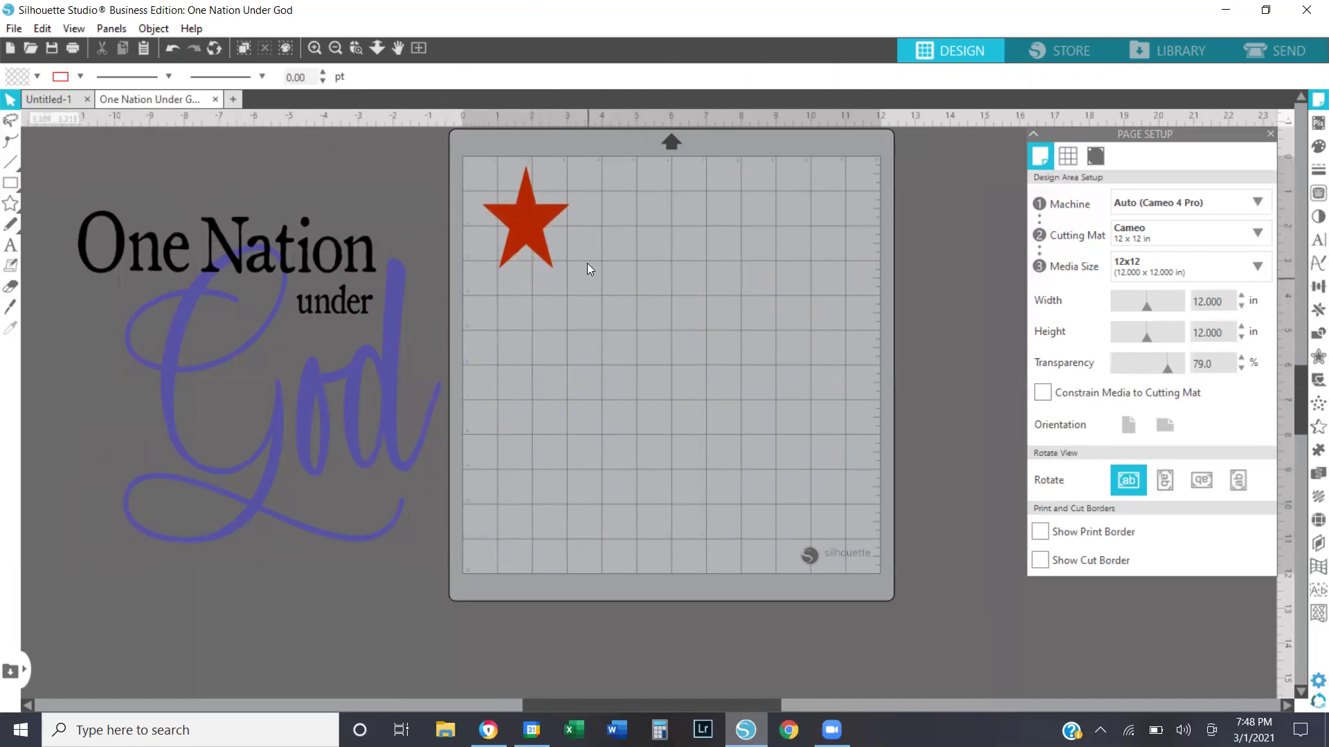
drag(523, 232, 530, 239)
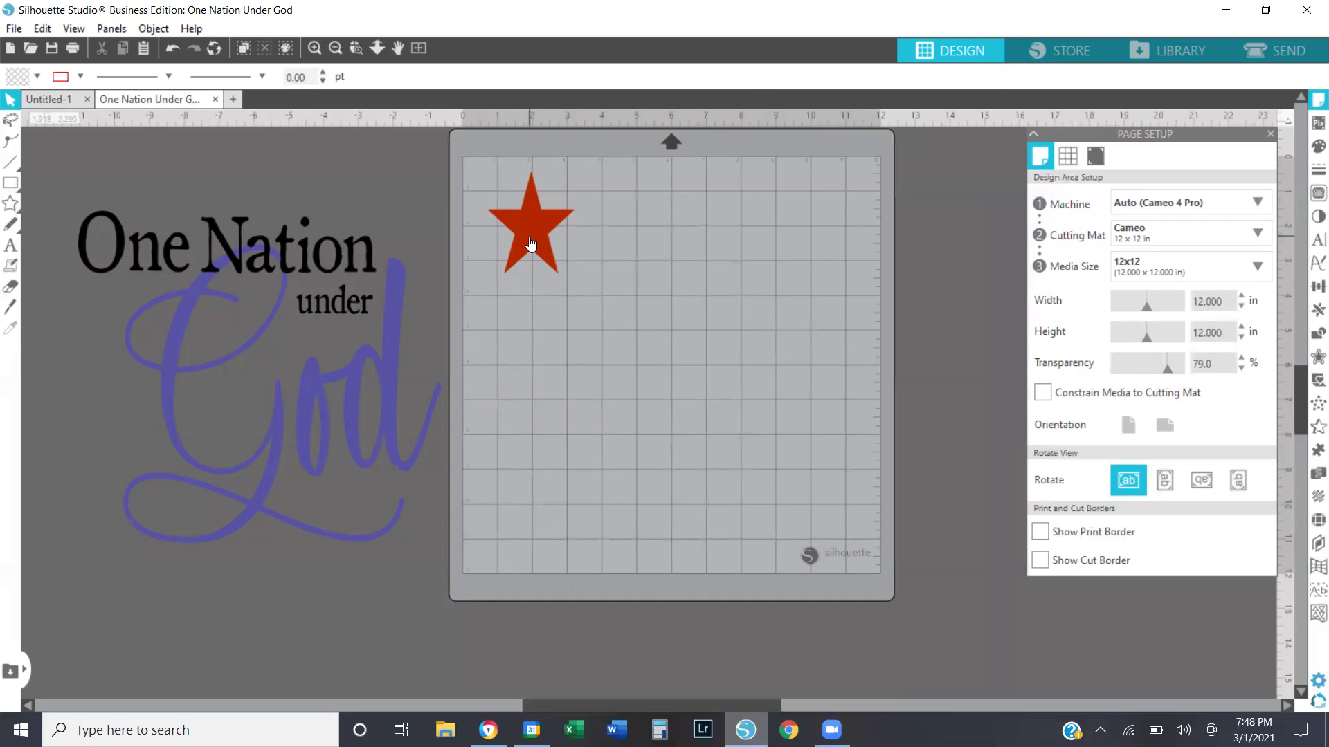
click(175, 44)
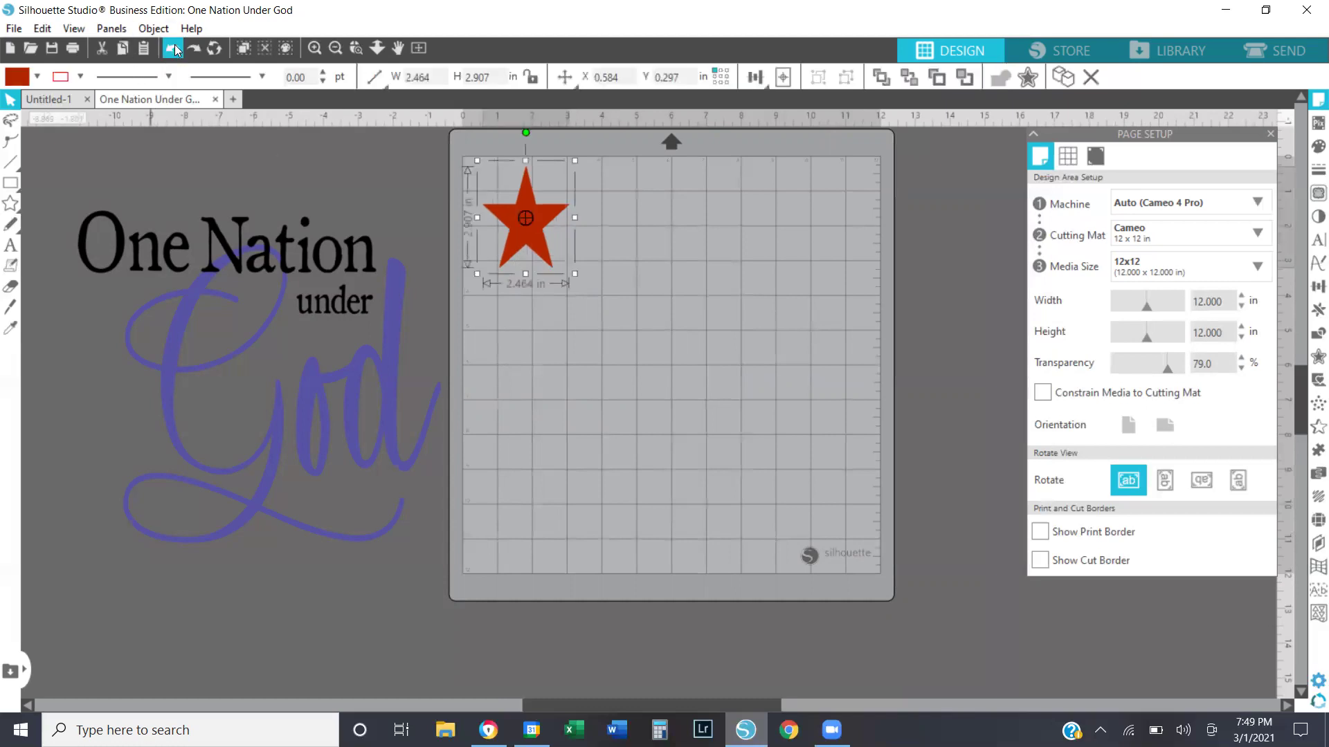
click(174, 44)
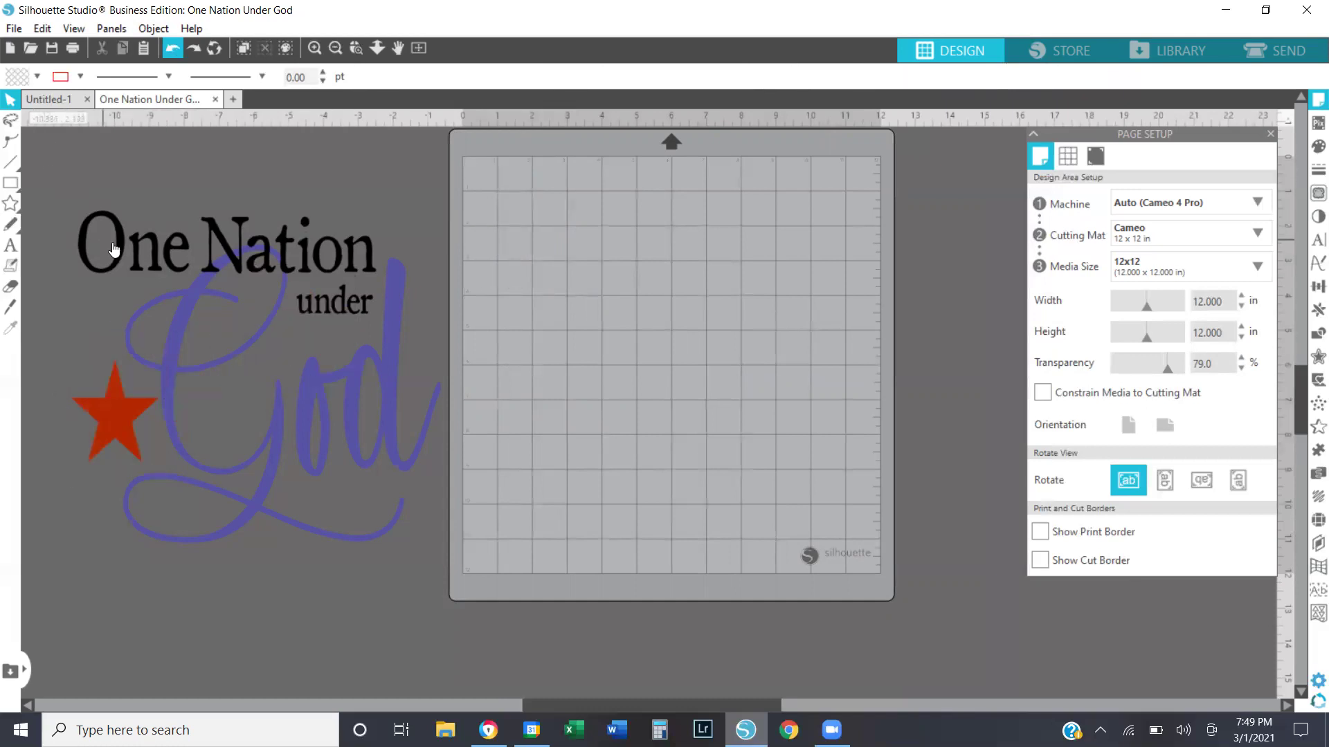
Step: Select all parts of the design, regroup them and move the design back onto the mat
click(136, 258)
drag(42, 142, 482, 546)
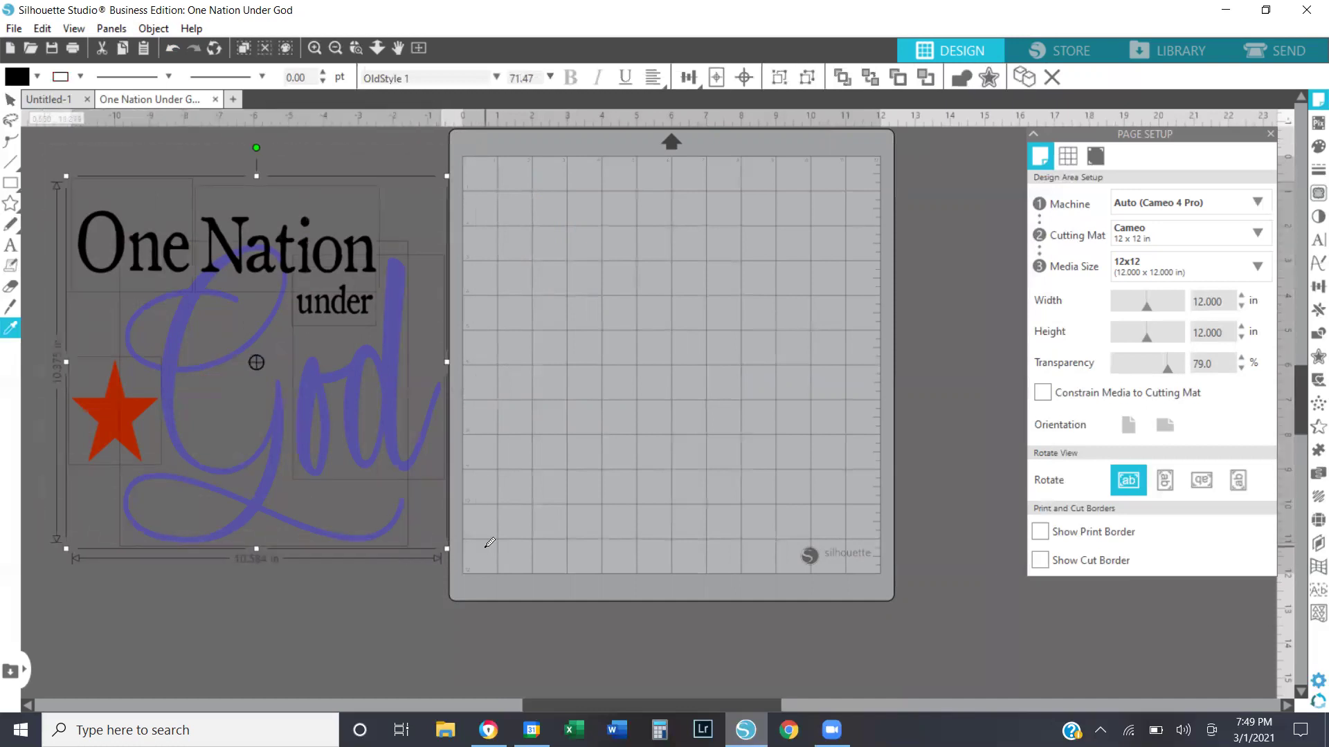
drag(312, 469, 729, 450)
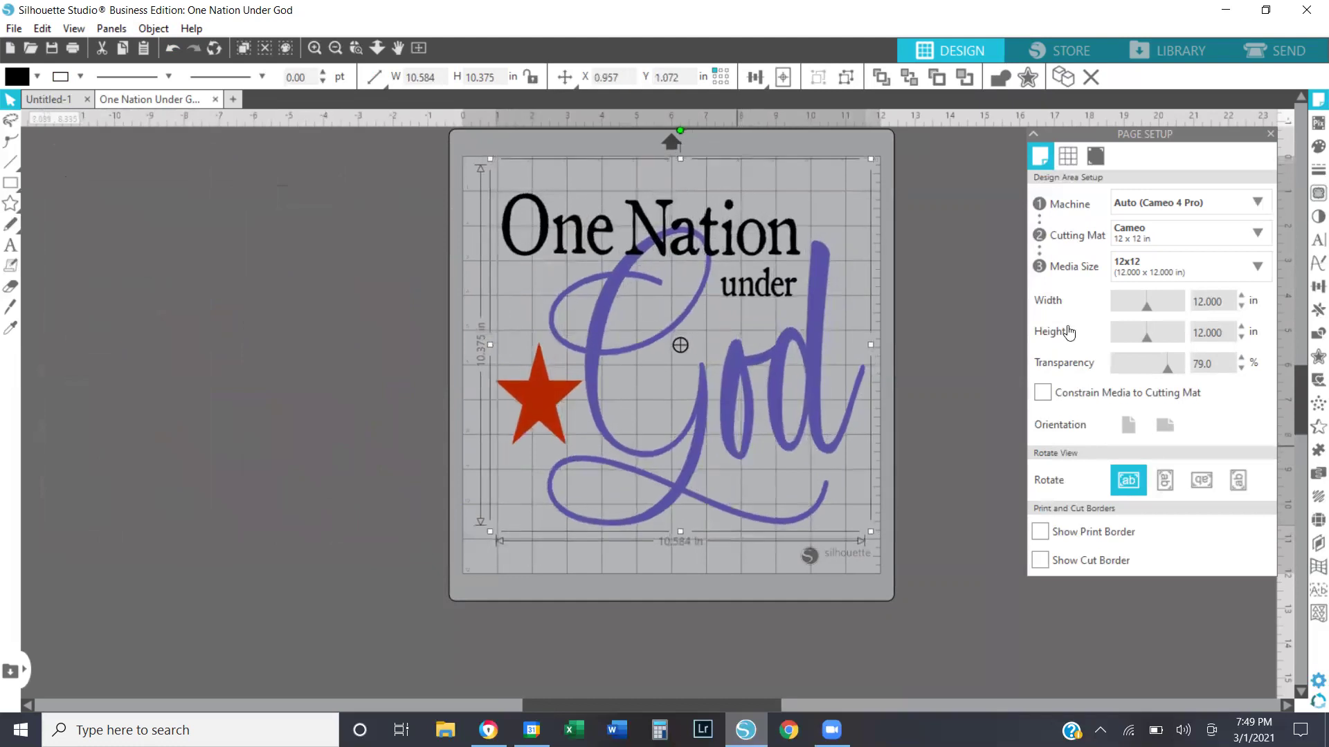
Step: Set the cutting mat to None and deselect the design
click(1174, 236)
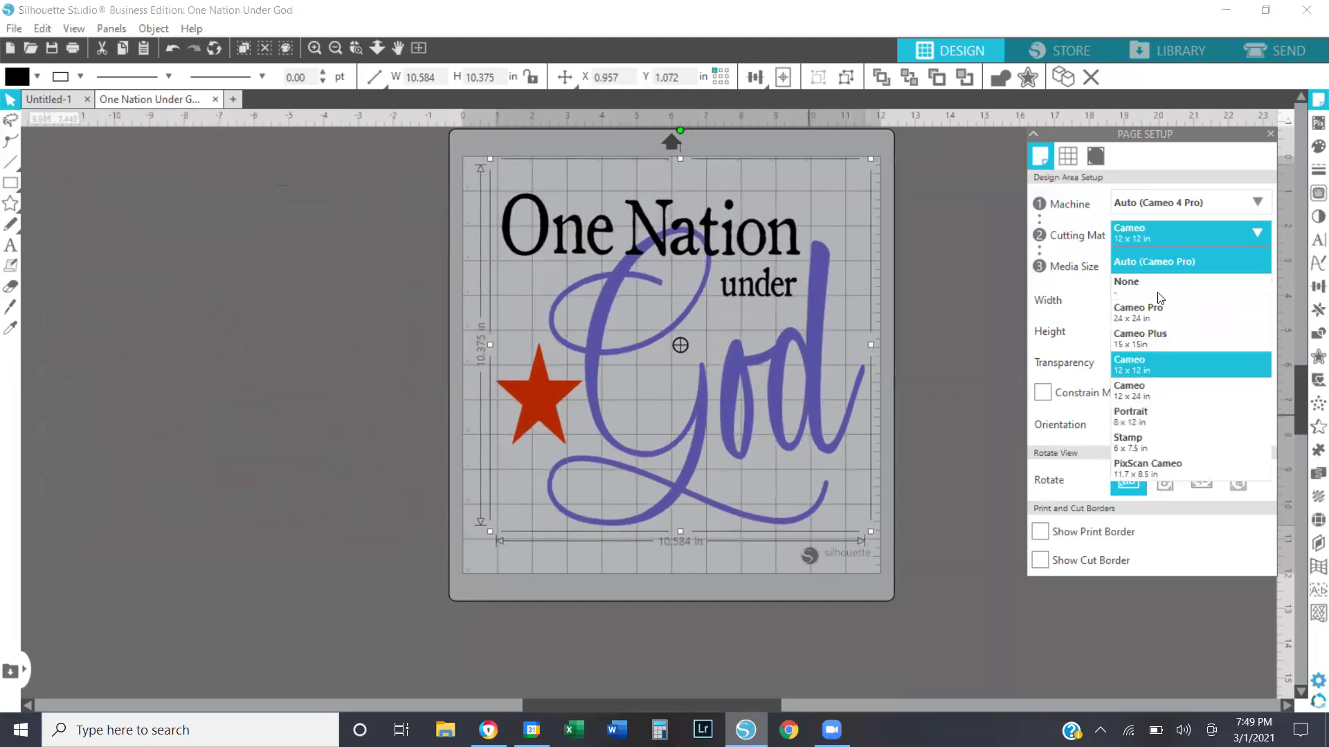
click(1153, 281)
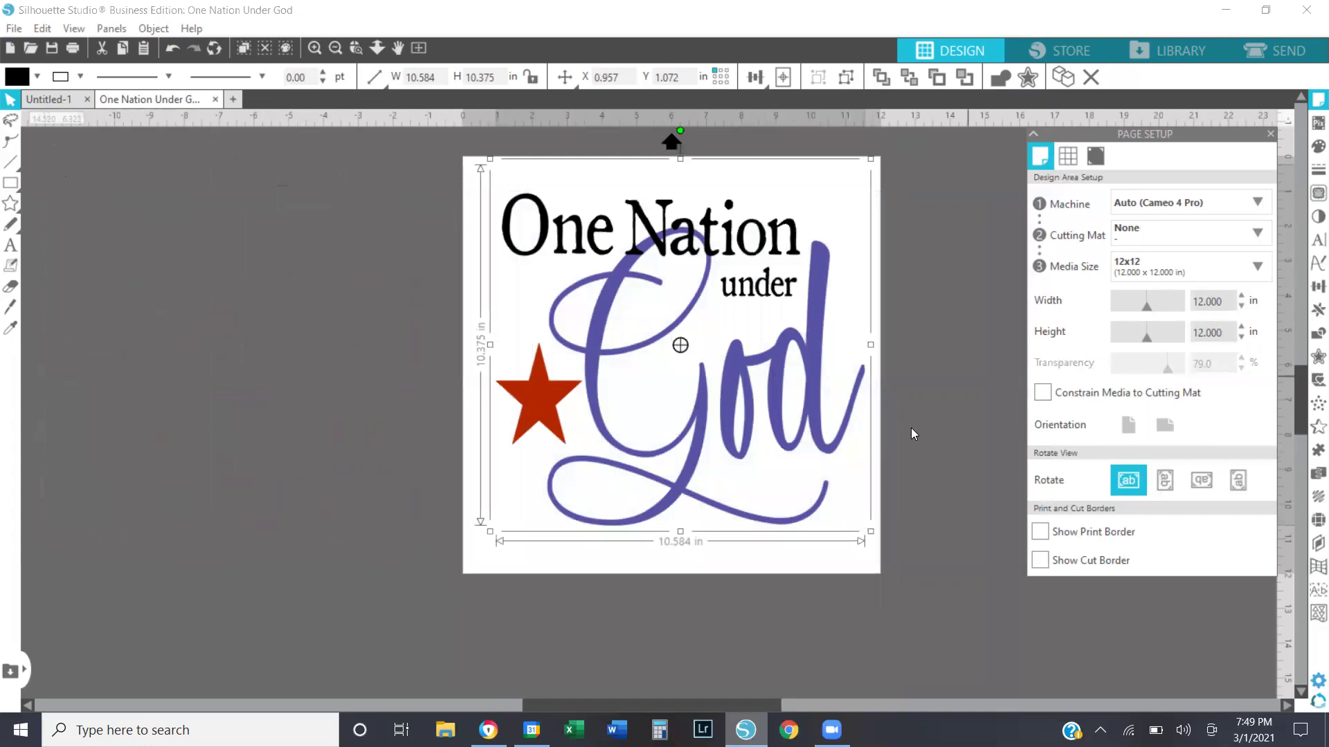
click(957, 483)
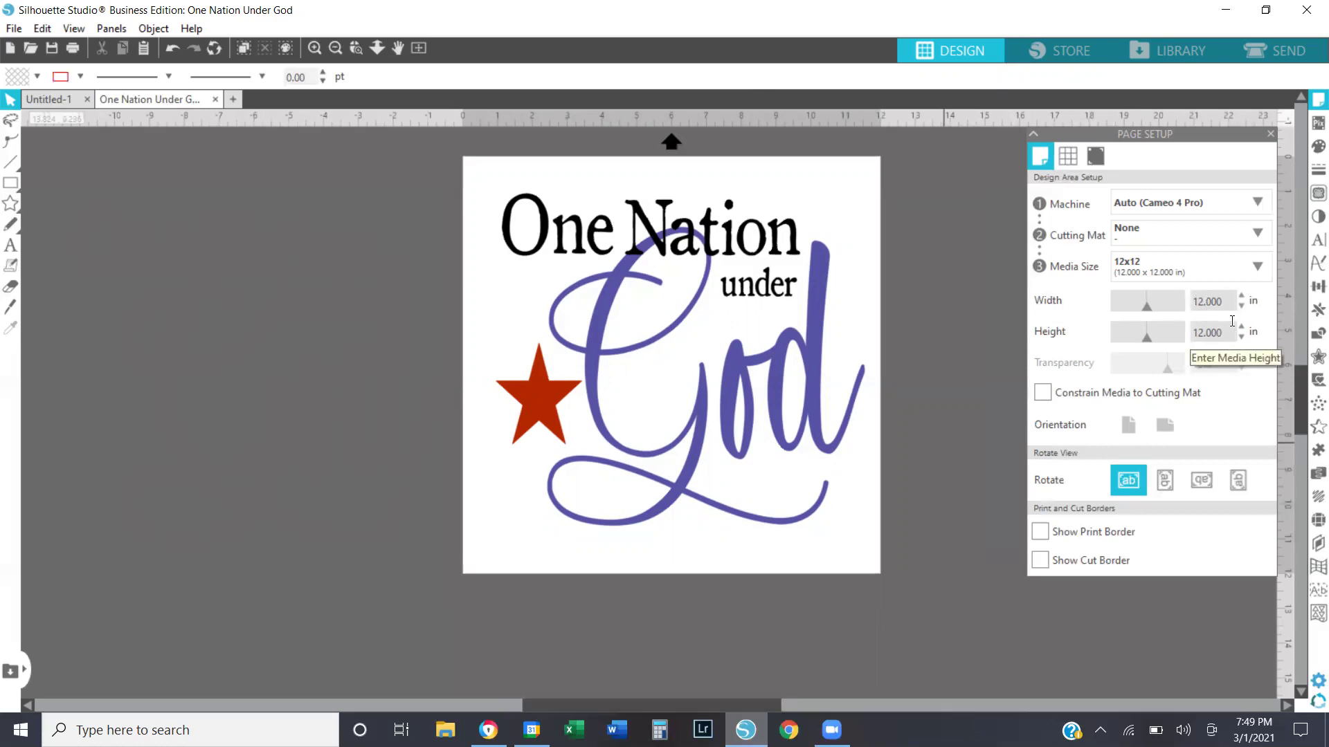
Step: Set the media height to 15 in and switch the page between landscape and portrait, ending in landscape
double_click(1175, 335)
text(15.)
key(Return)
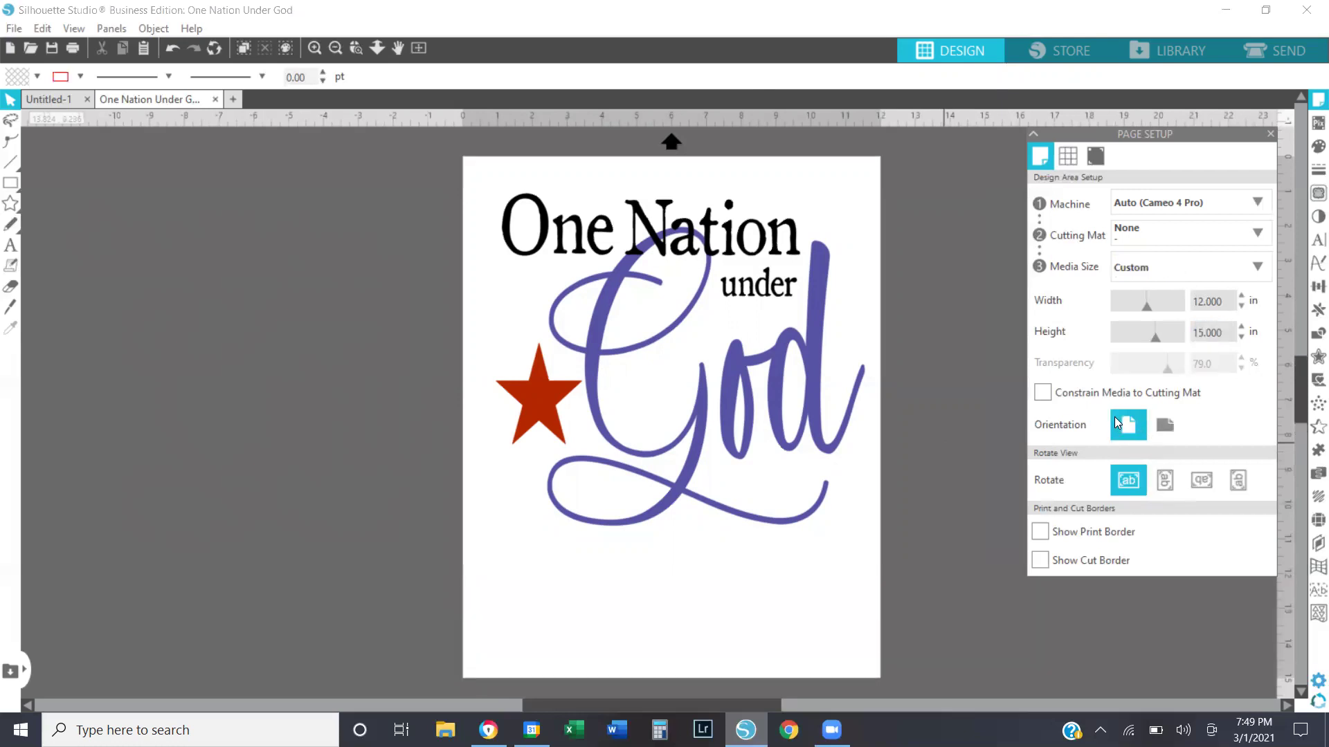
click(1167, 425)
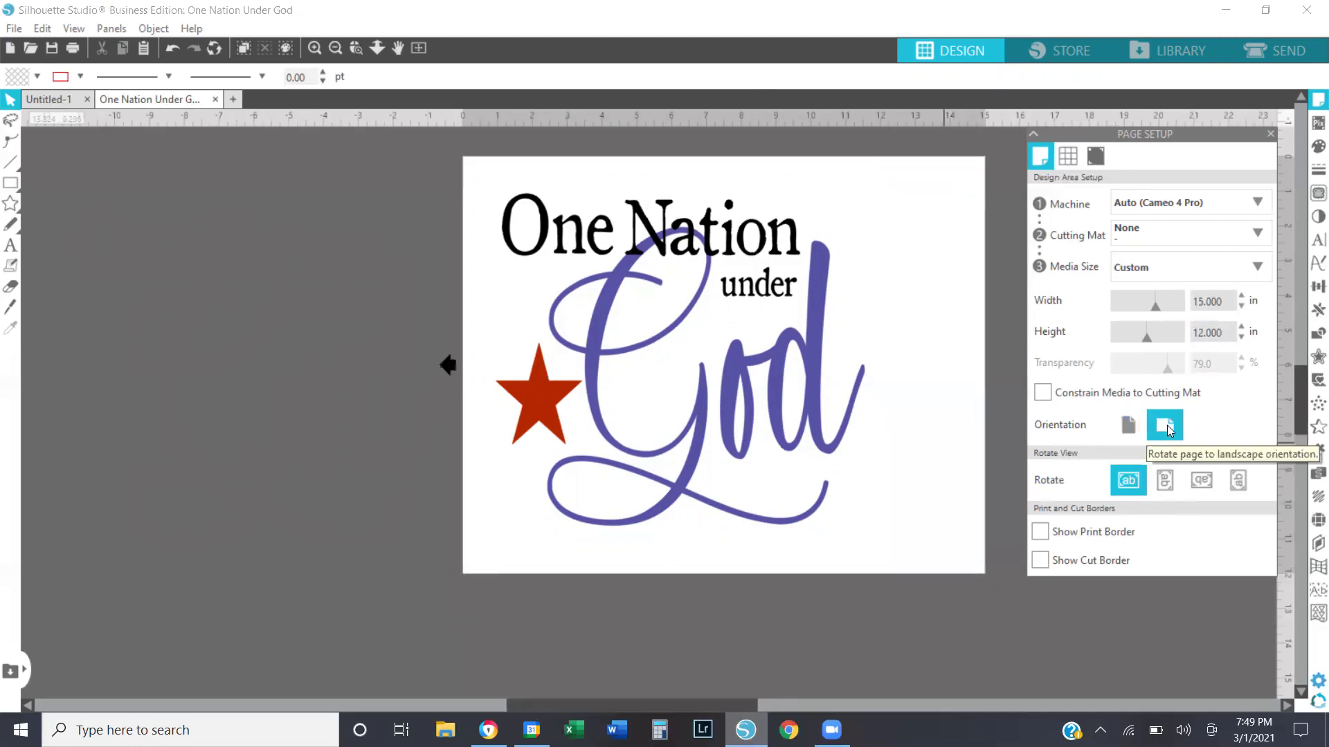
click(1130, 427)
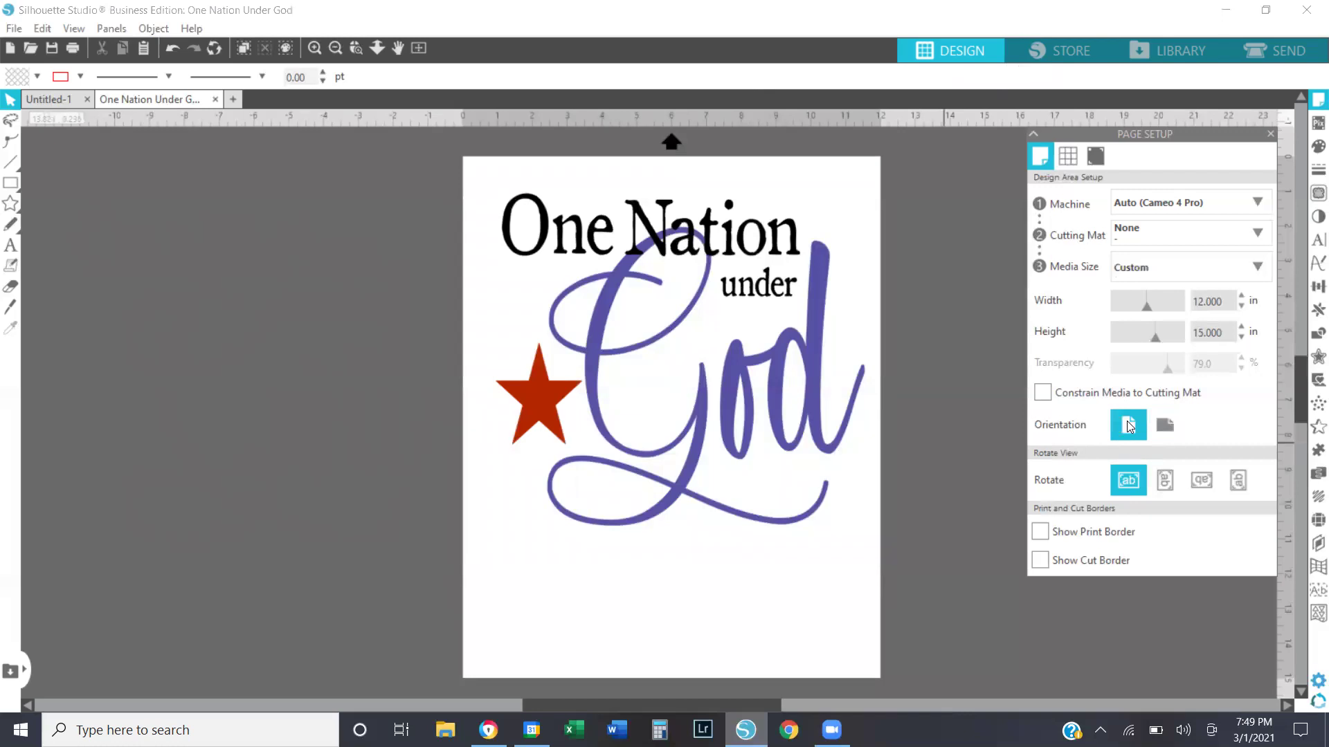
click(1161, 428)
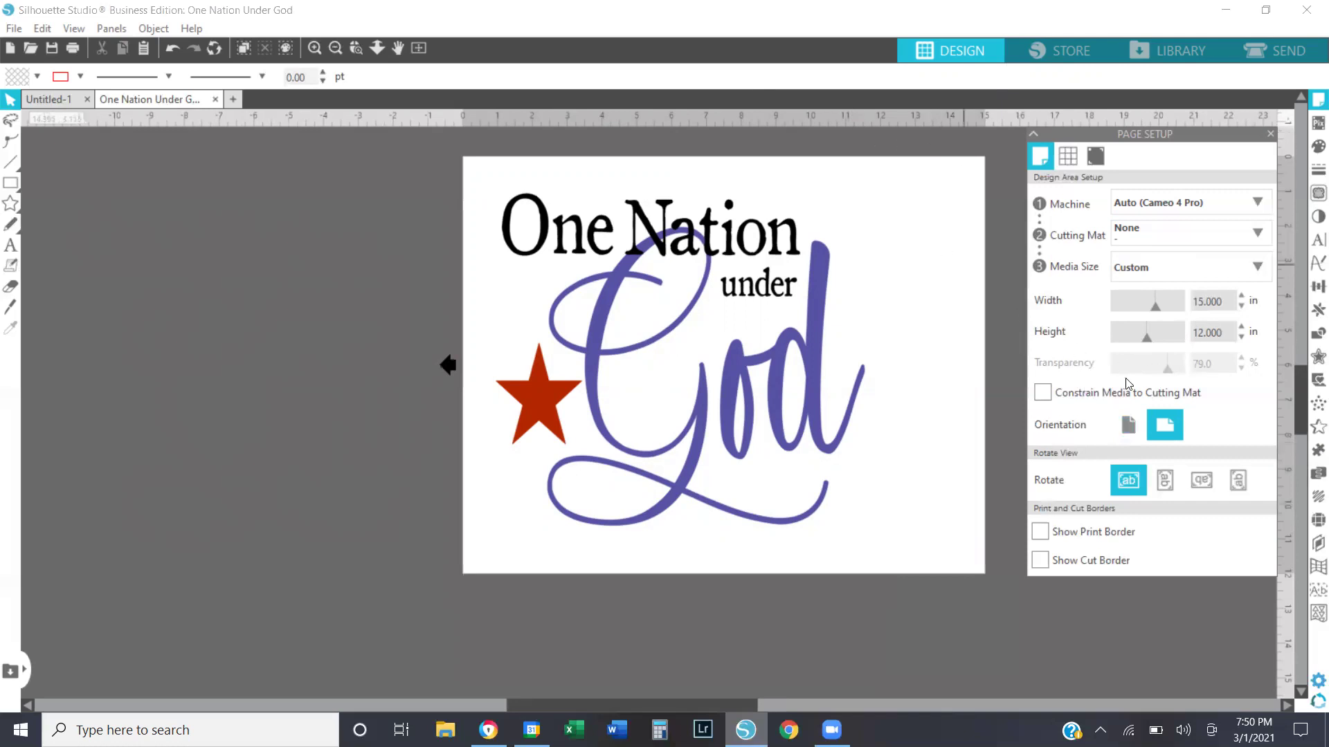
Step: Rotate the view through its three turned orientations up to 270° and return it to the upright view
click(1165, 481)
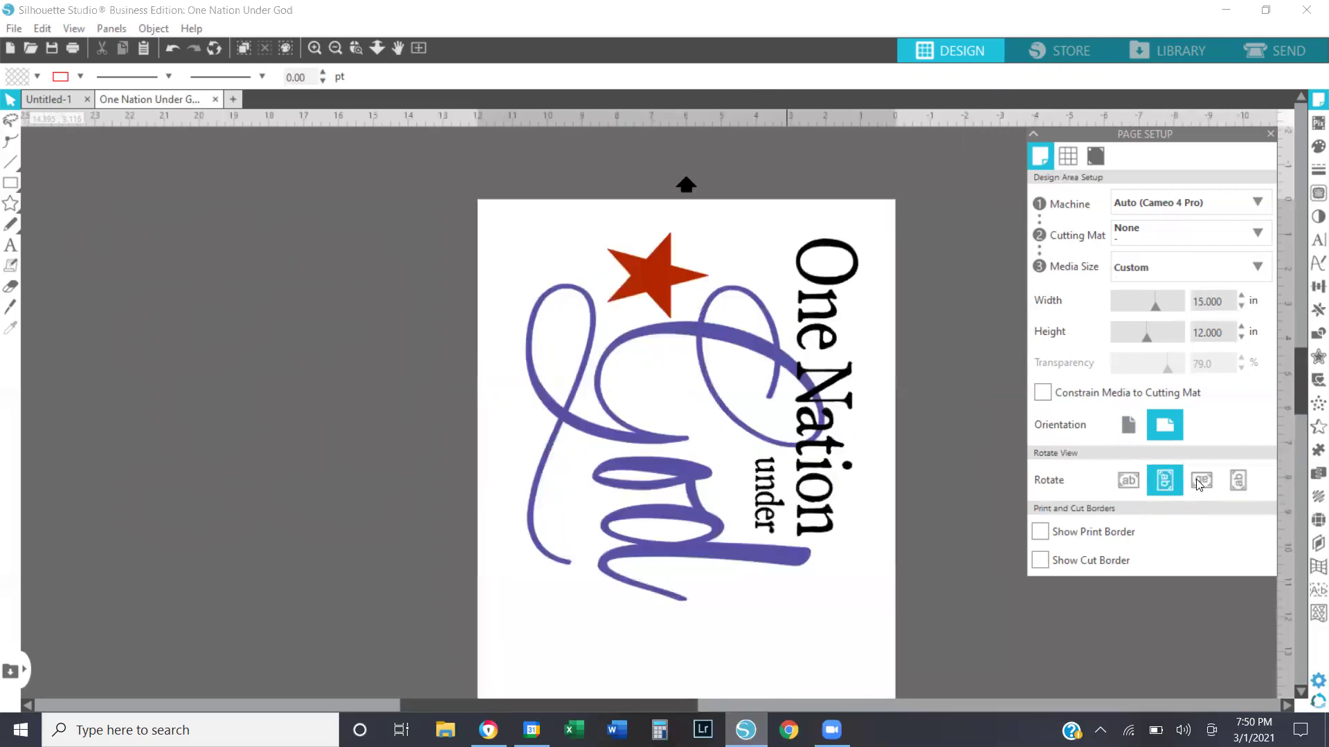
click(1197, 481)
click(1238, 481)
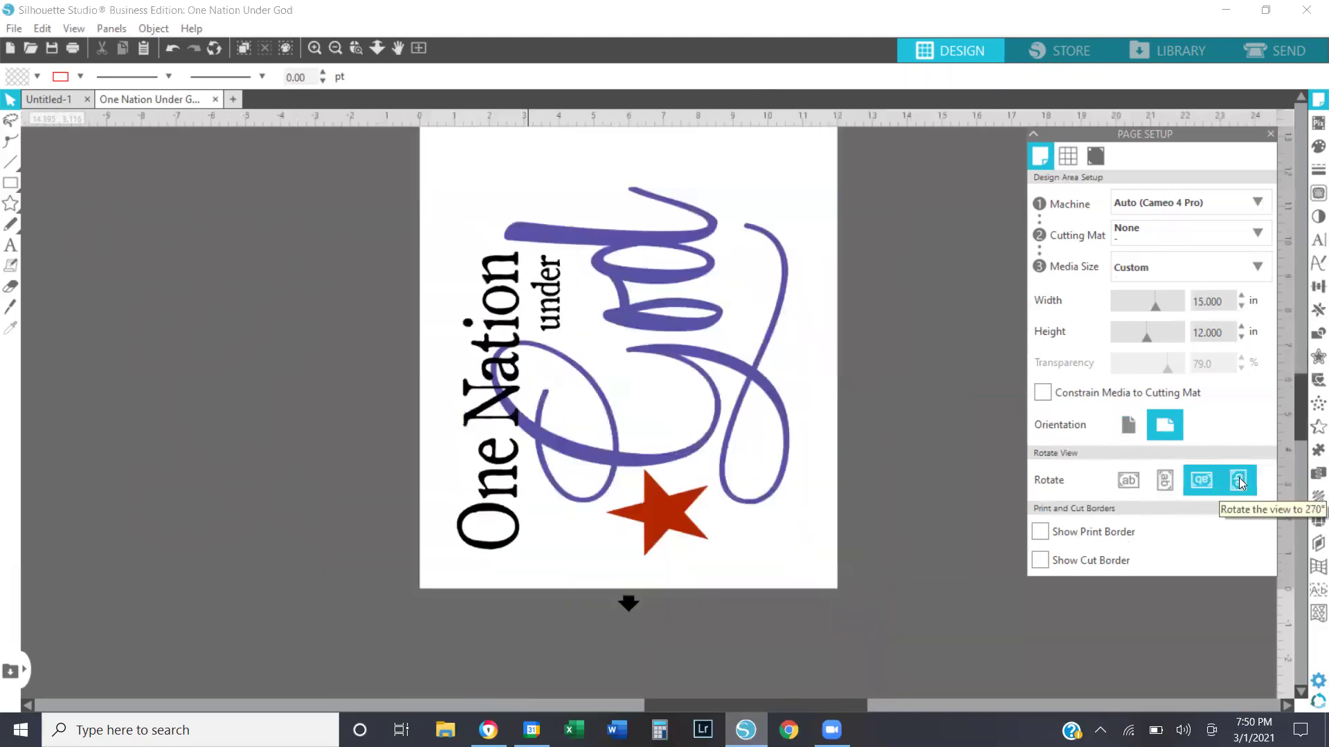
click(1126, 480)
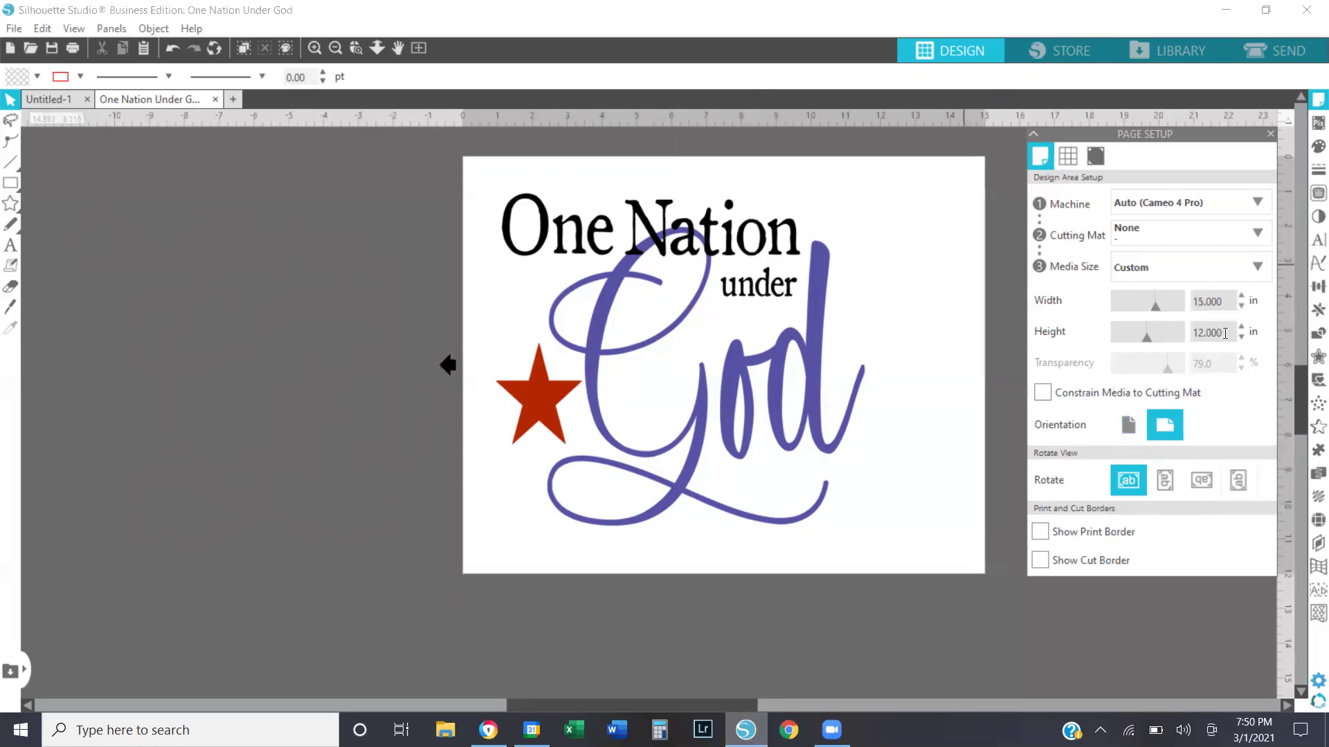
Step: Set the media width back to 12 in
drag(1225, 301, 1135, 313)
text(12.)
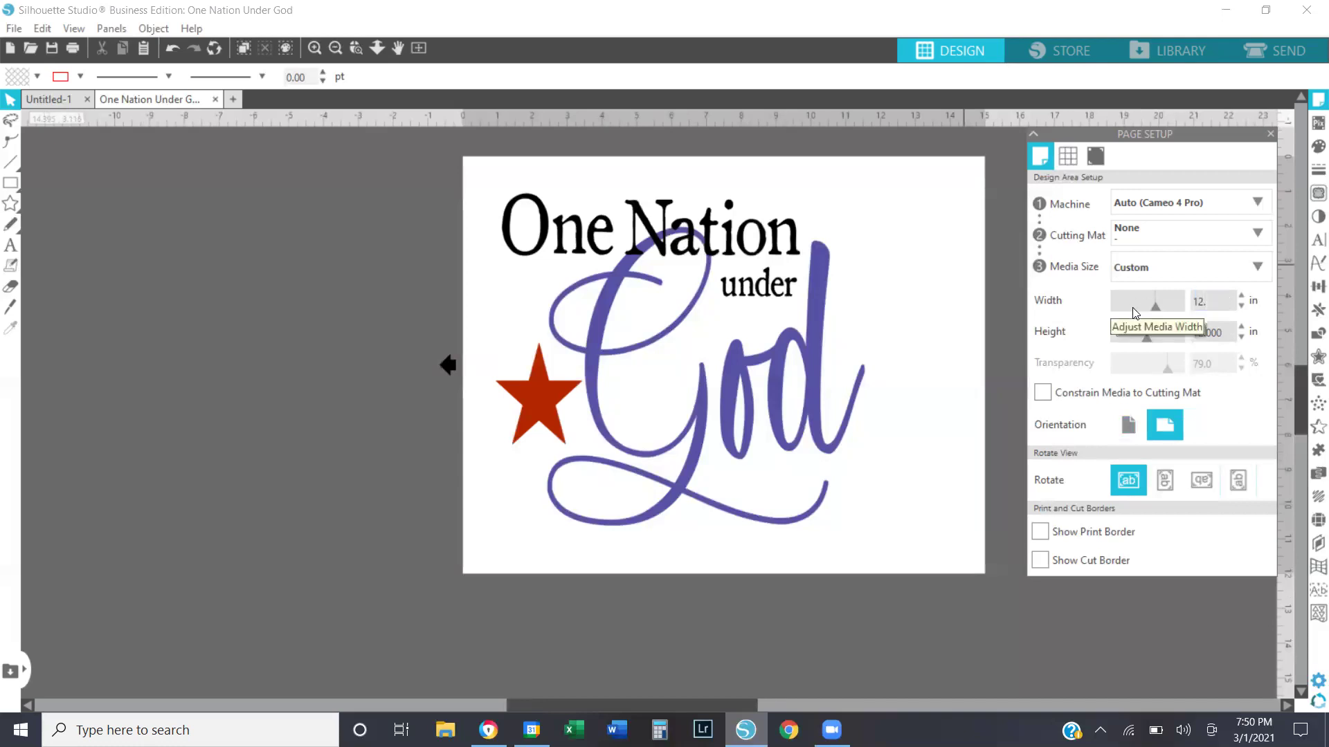
key(Return)
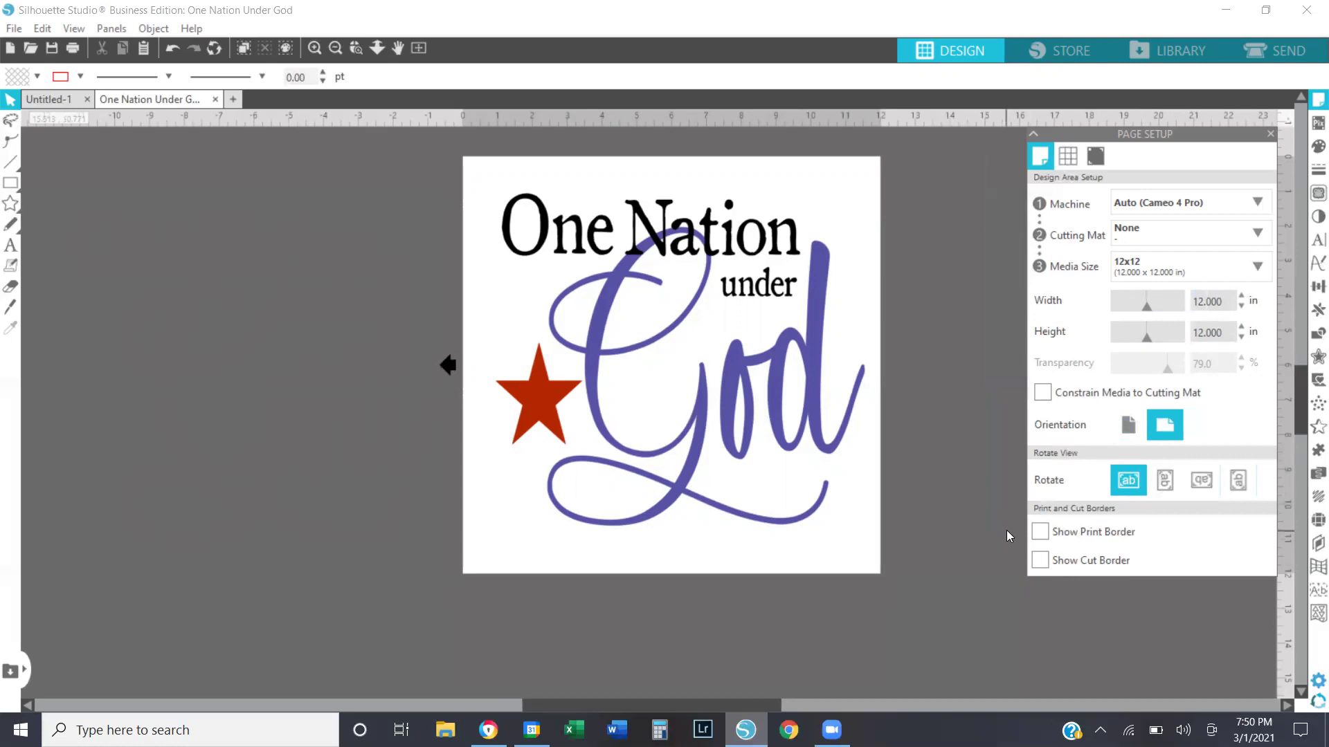
Step: Show the print border, hide it again and show the cut border instead
click(1044, 536)
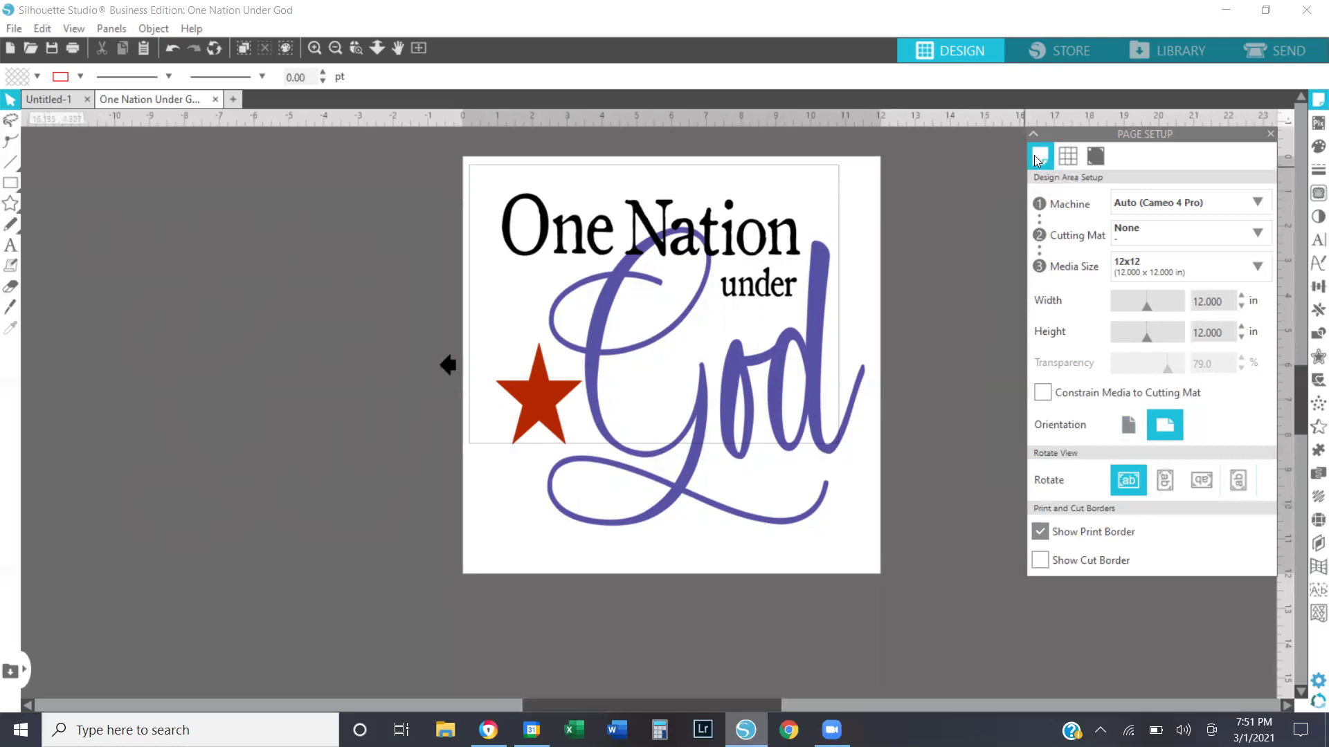
click(1041, 533)
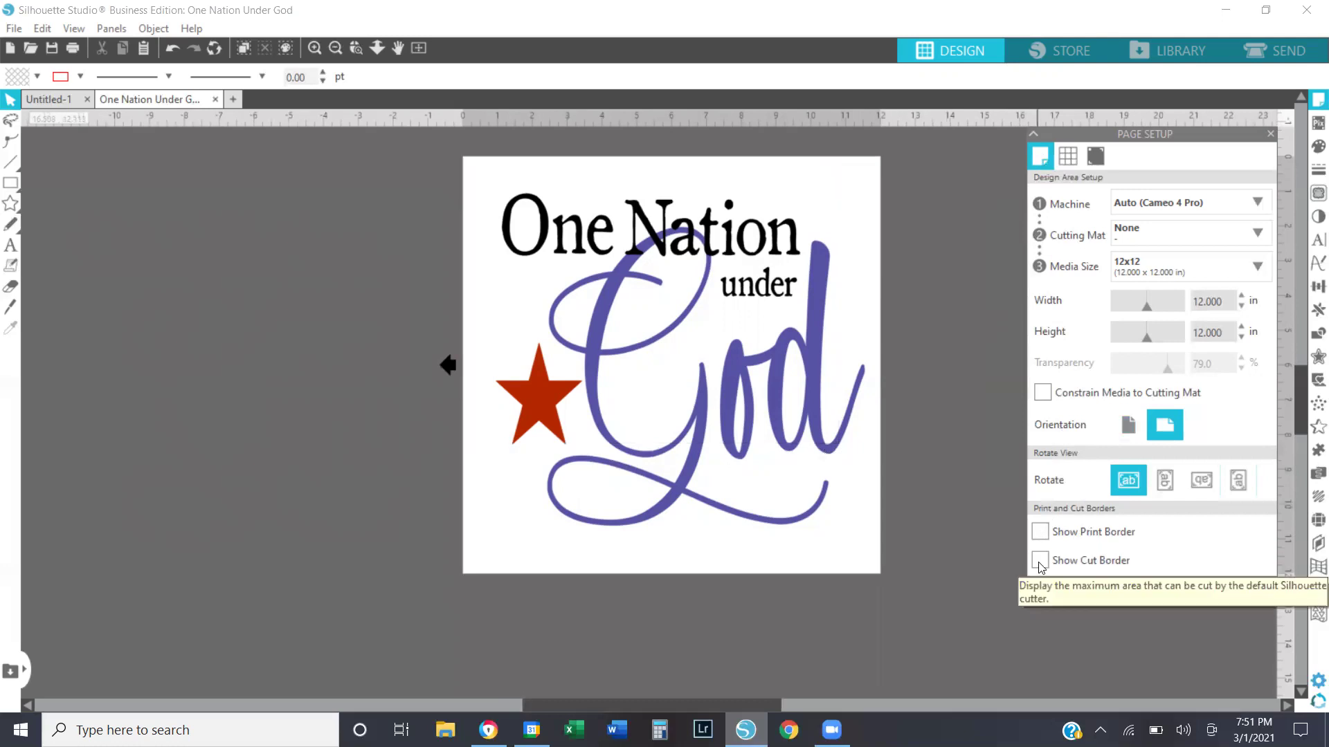
click(1039, 562)
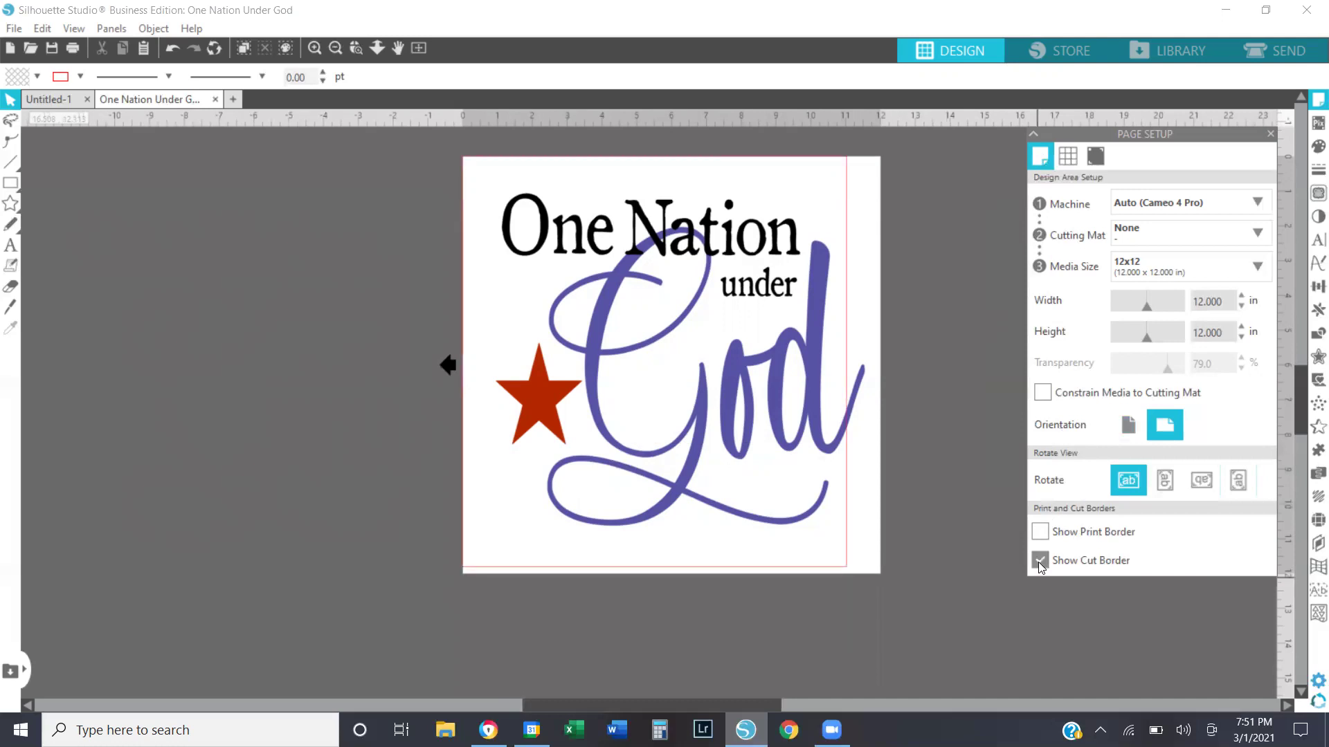
Step: Set the machine to Cameo and the media width to 15 in
click(1133, 202)
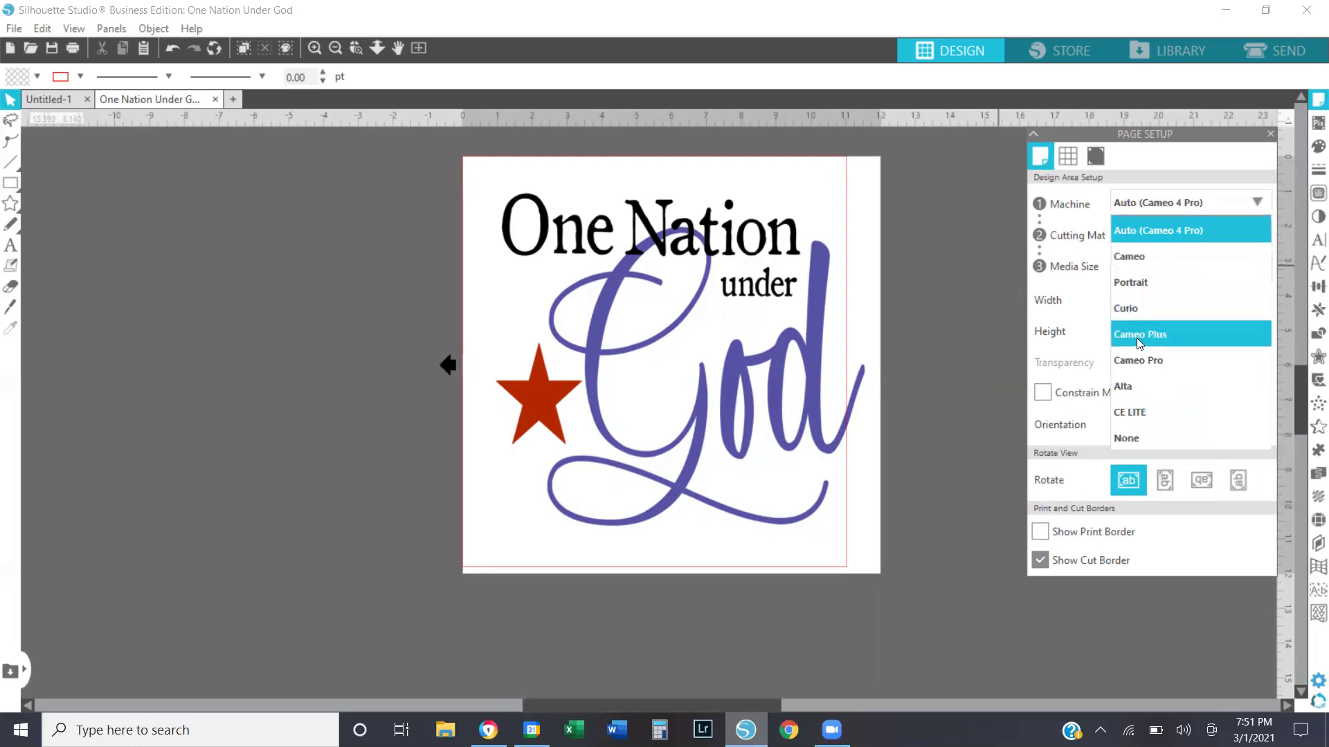
click(1131, 257)
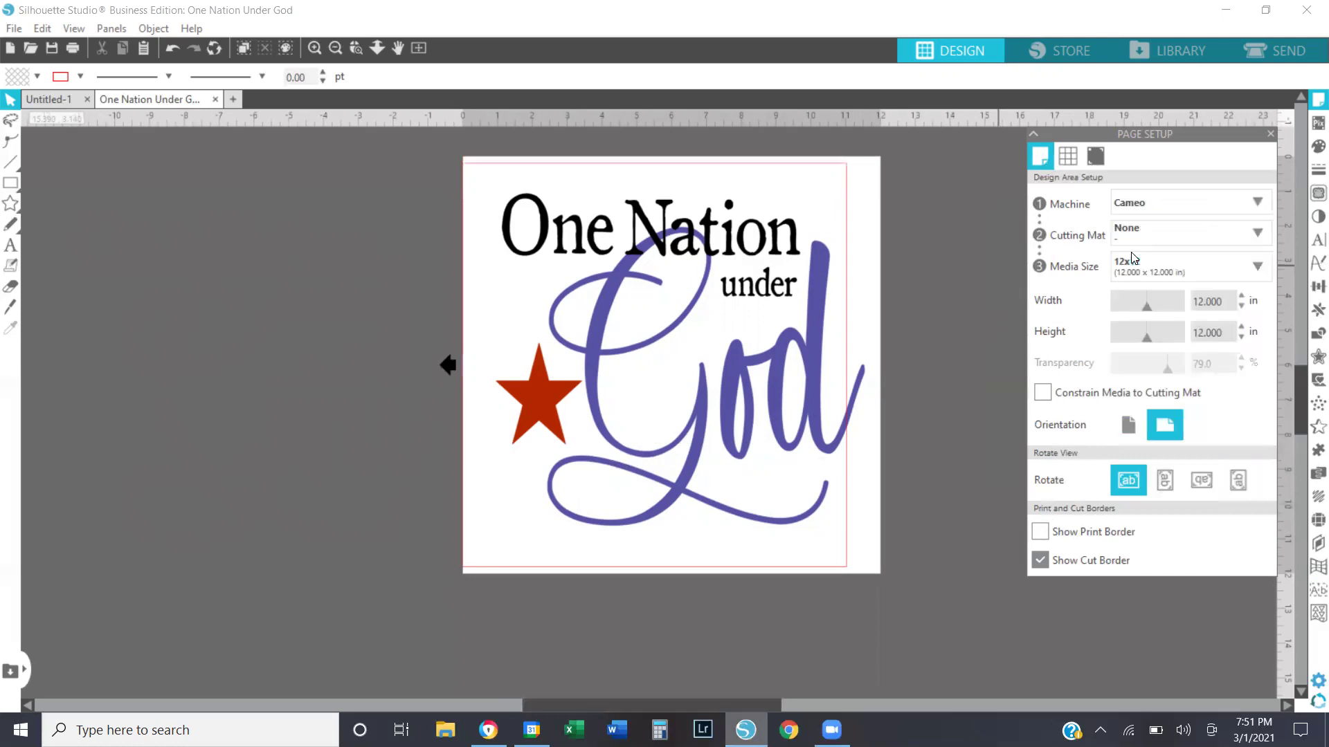
double_click(1223, 302)
text(15)
key(Return)
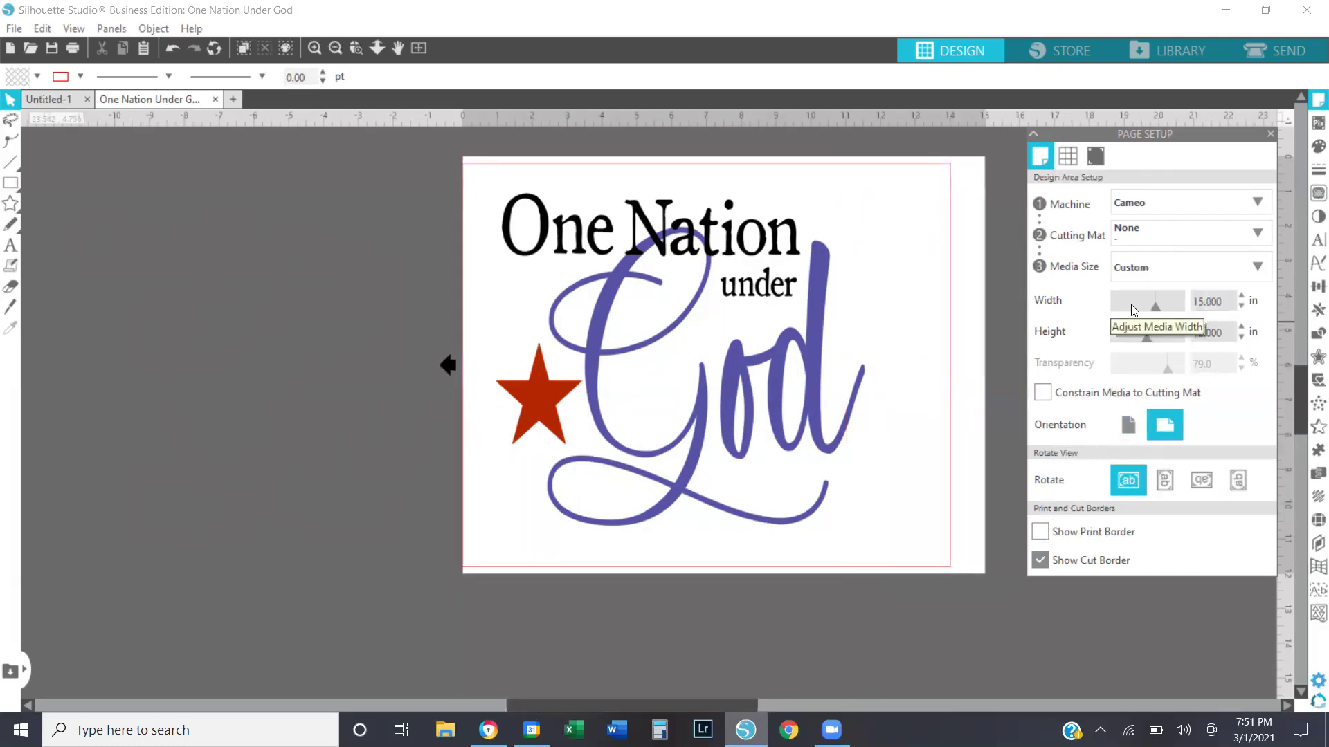
Step: Keep Cameo as the machine and set the media size to 12x12
click(1147, 201)
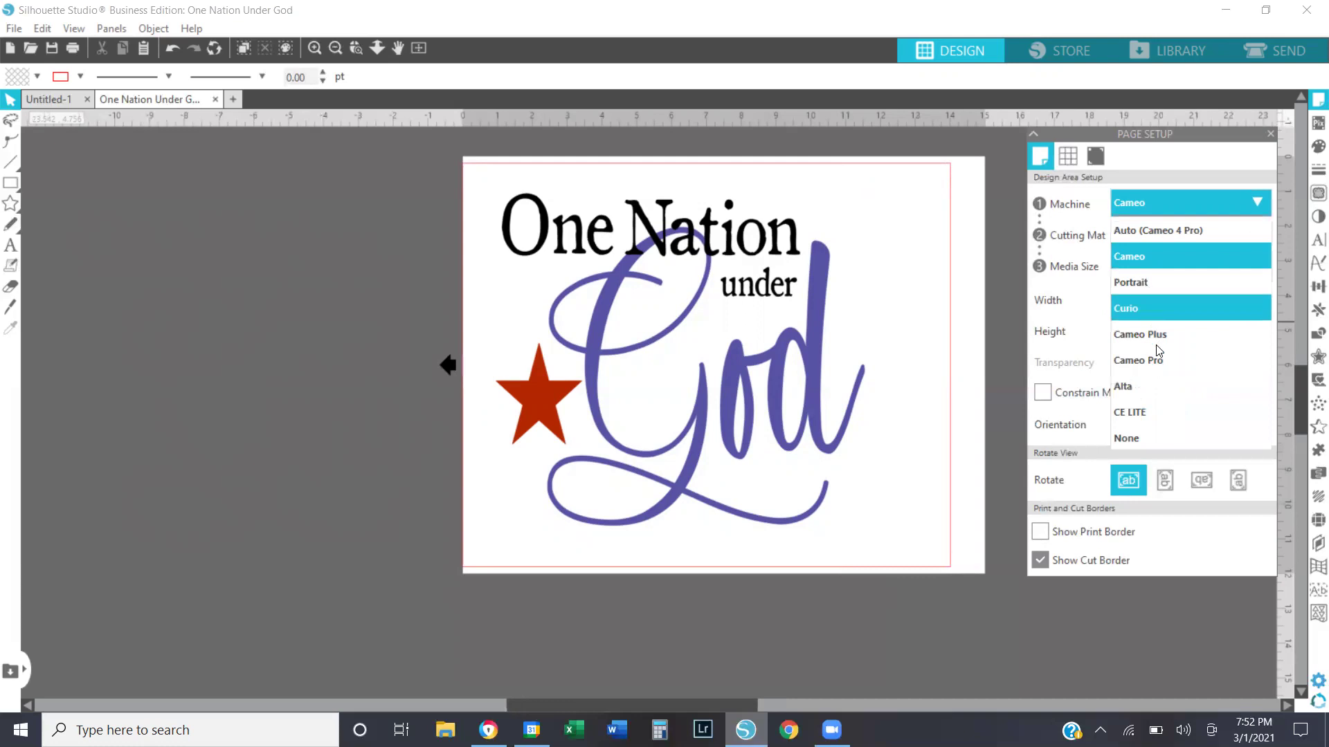
click(1144, 256)
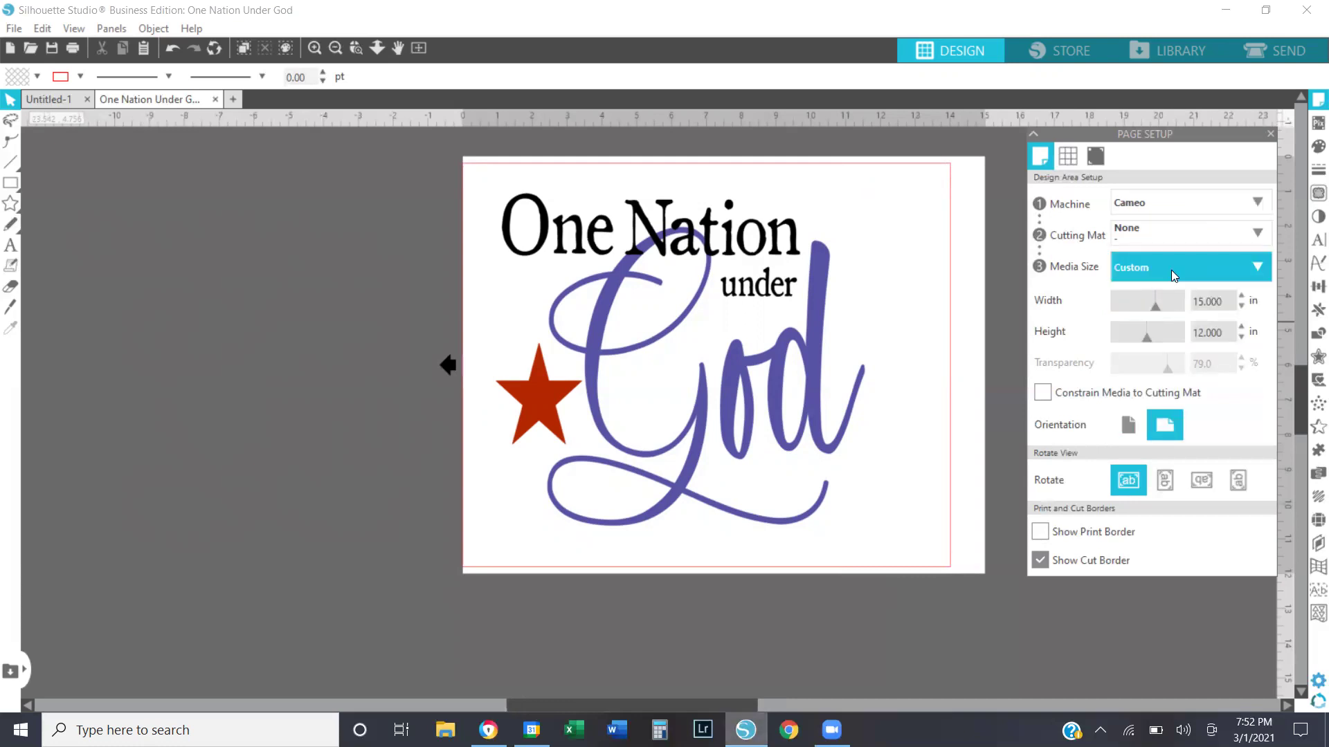
click(1171, 270)
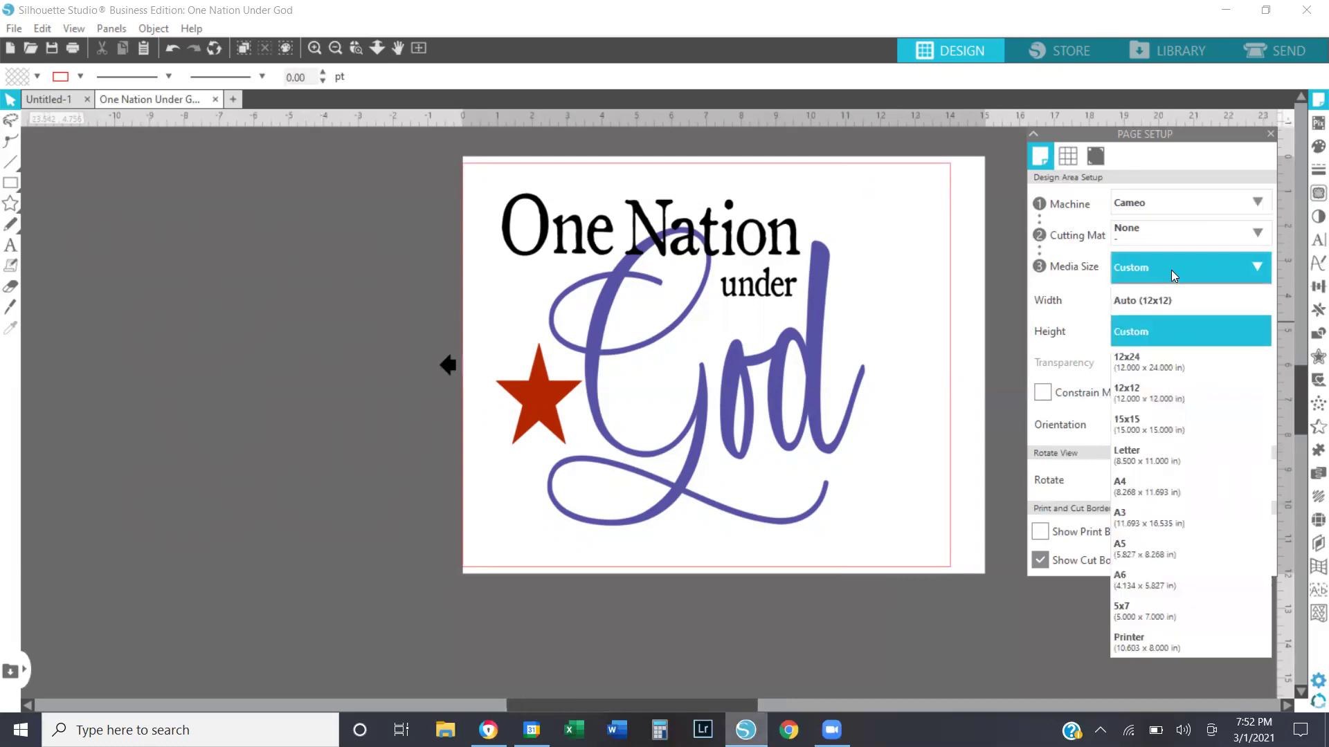
click(1168, 395)
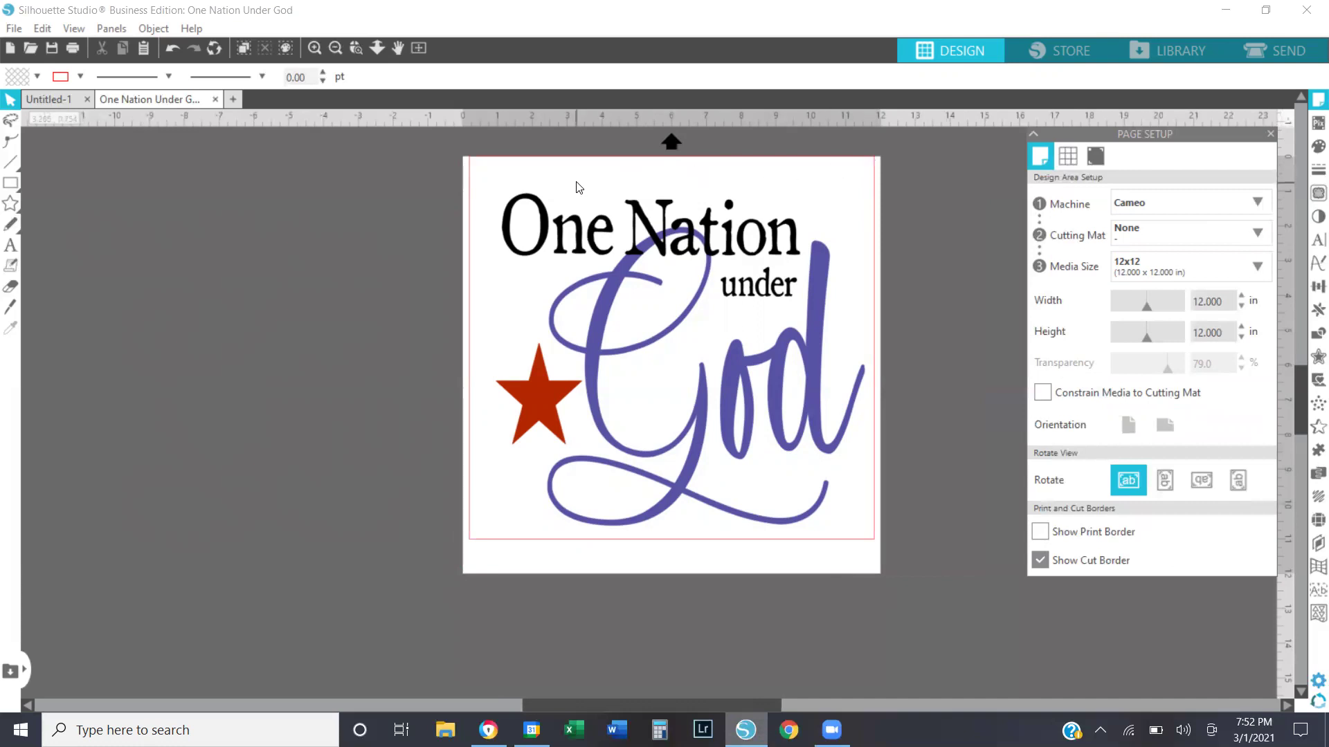
Step: Enlarge the design to about 13.8 x 13.5 in and nudge it up and left so One Nation fits the cut border
click(721, 433)
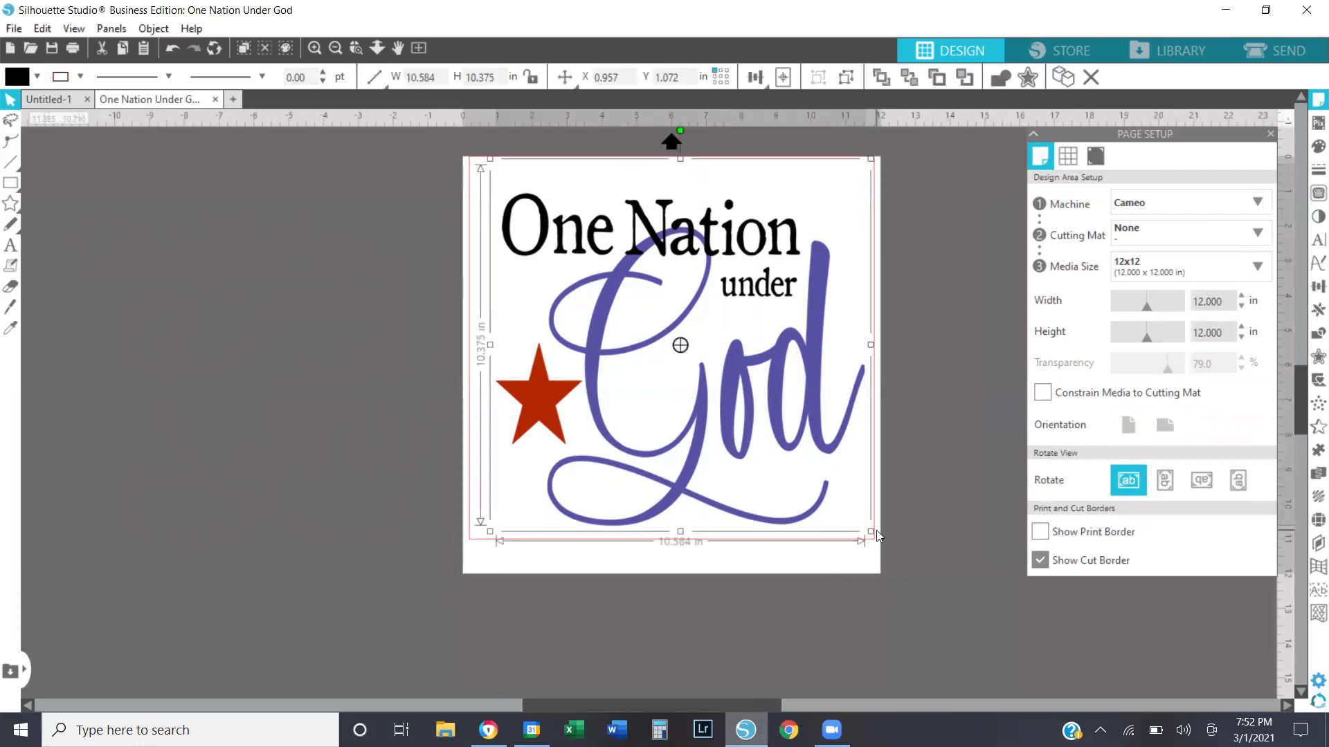
drag(875, 531, 997, 623)
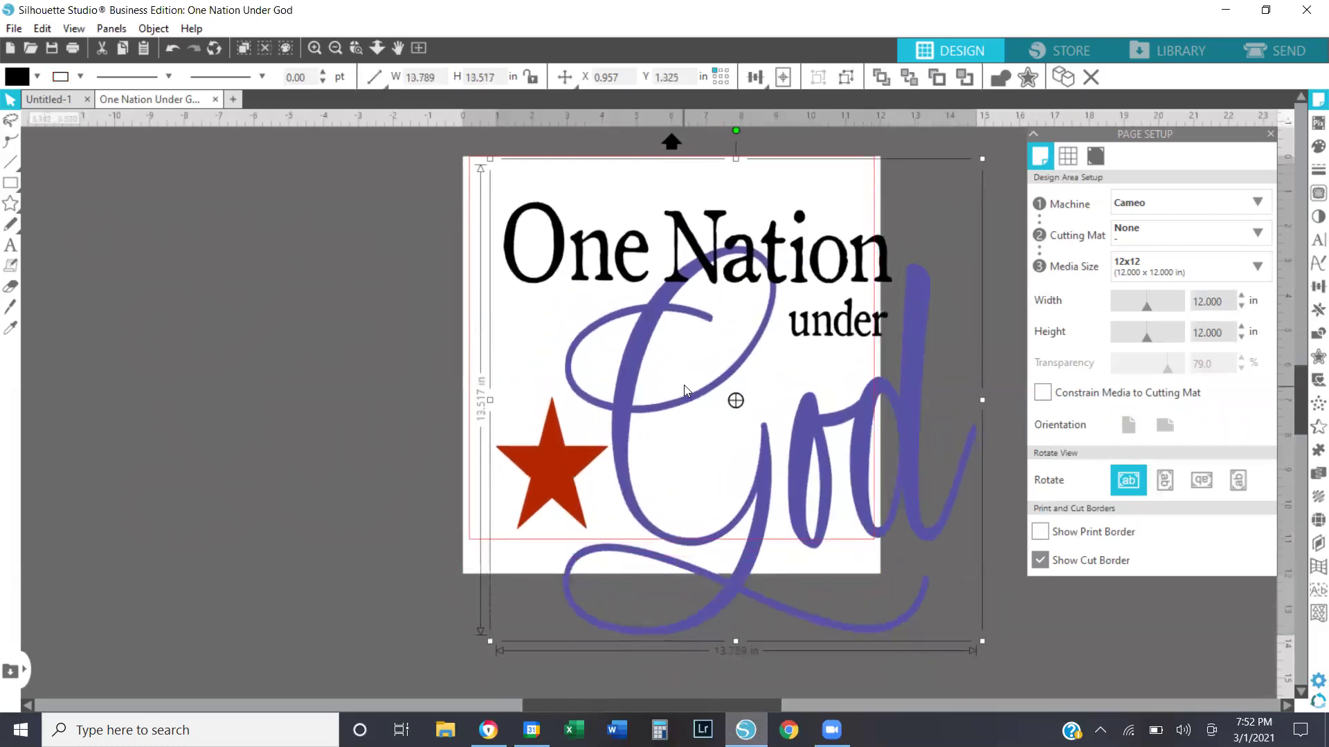
key(Left)
key(Left)
key(Left)
key(Left)
key(Left)
key(Up)
key(Up)
key(Up)
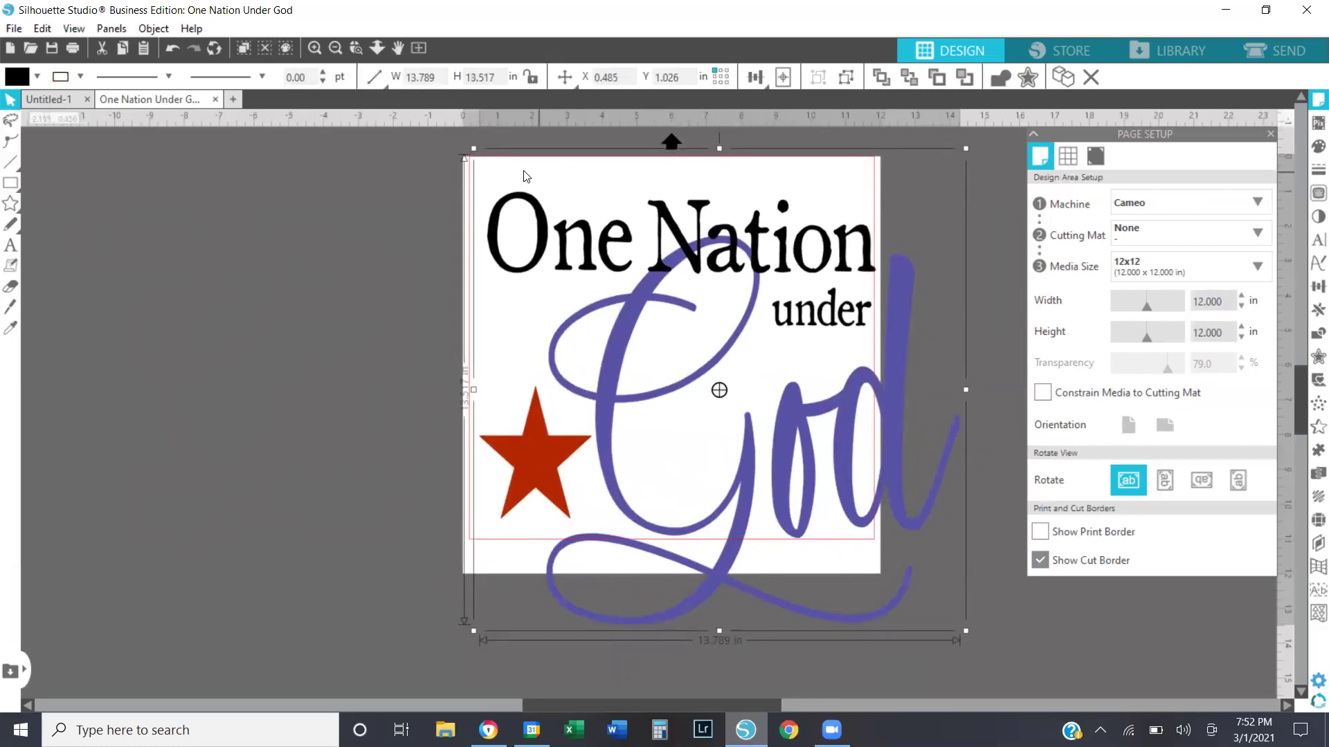
click(382, 277)
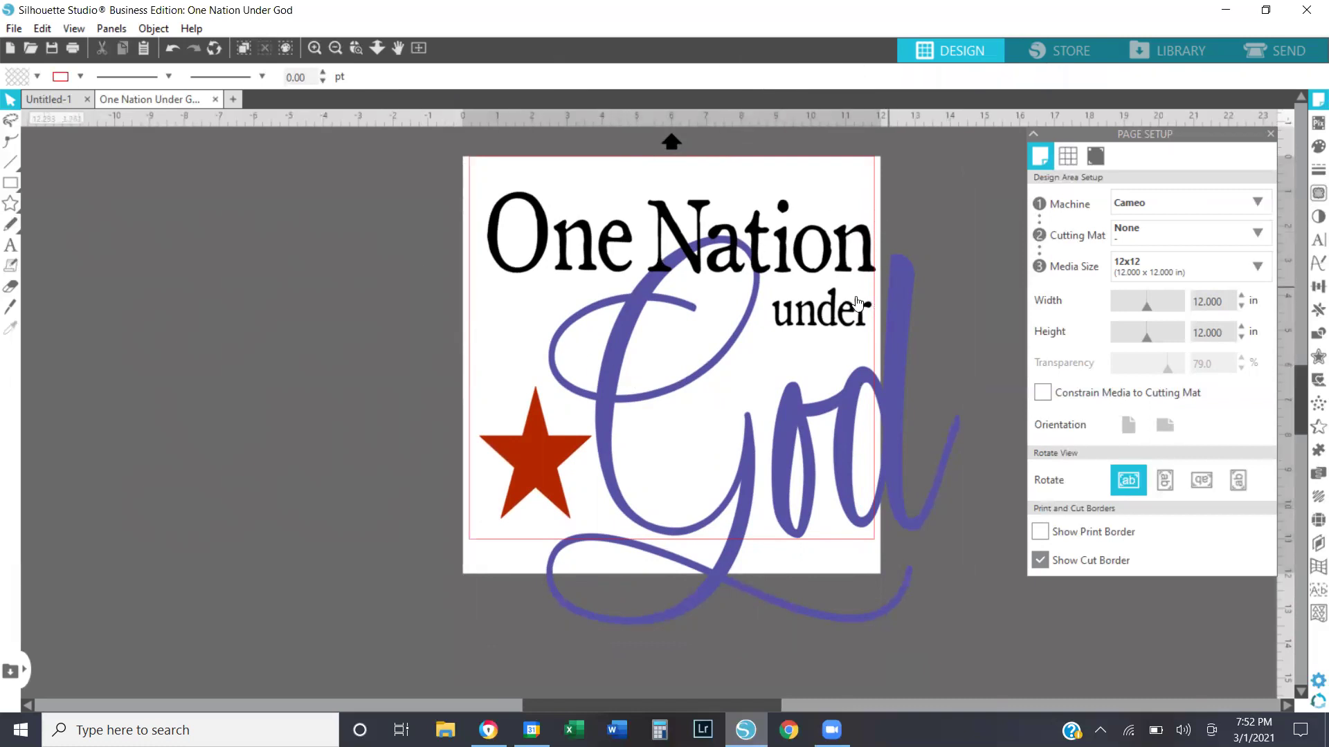
Step: Set the machine to Auto (Cameo 4 Pro) and the media size to 15x15
click(1155, 203)
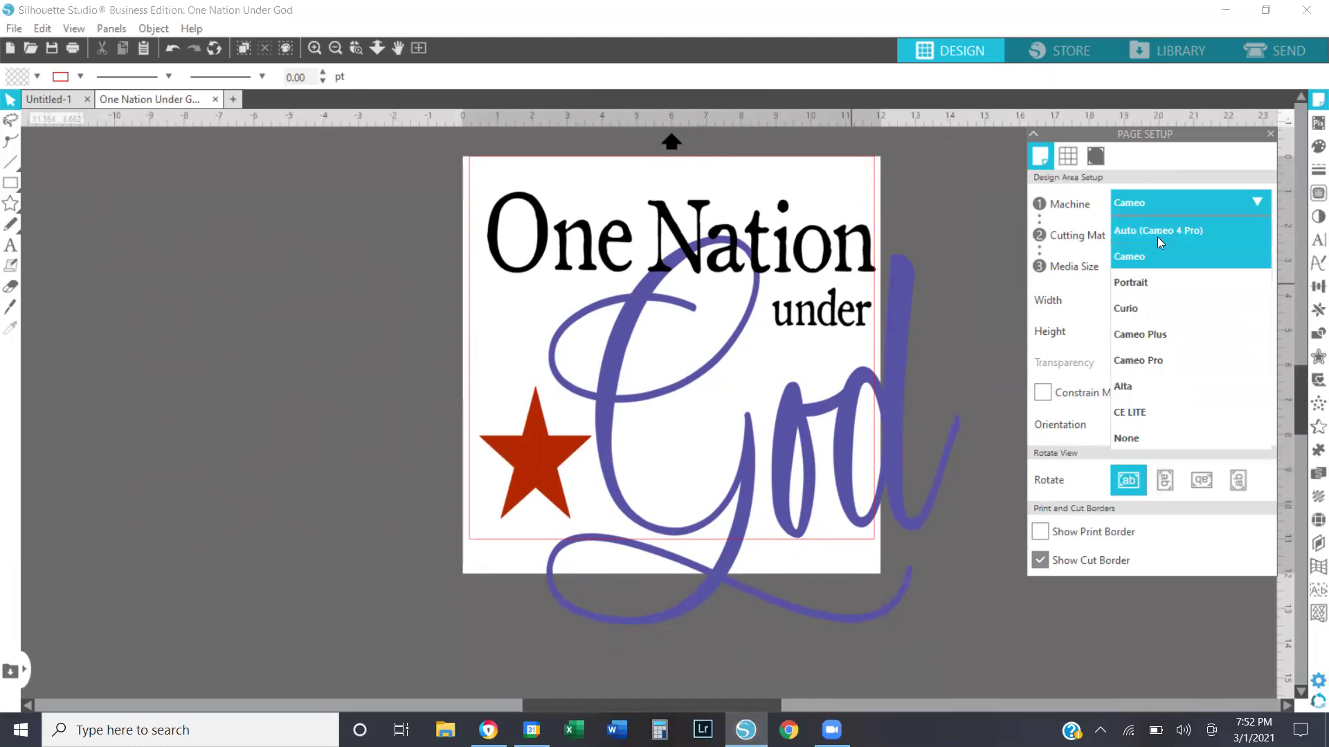
click(1157, 237)
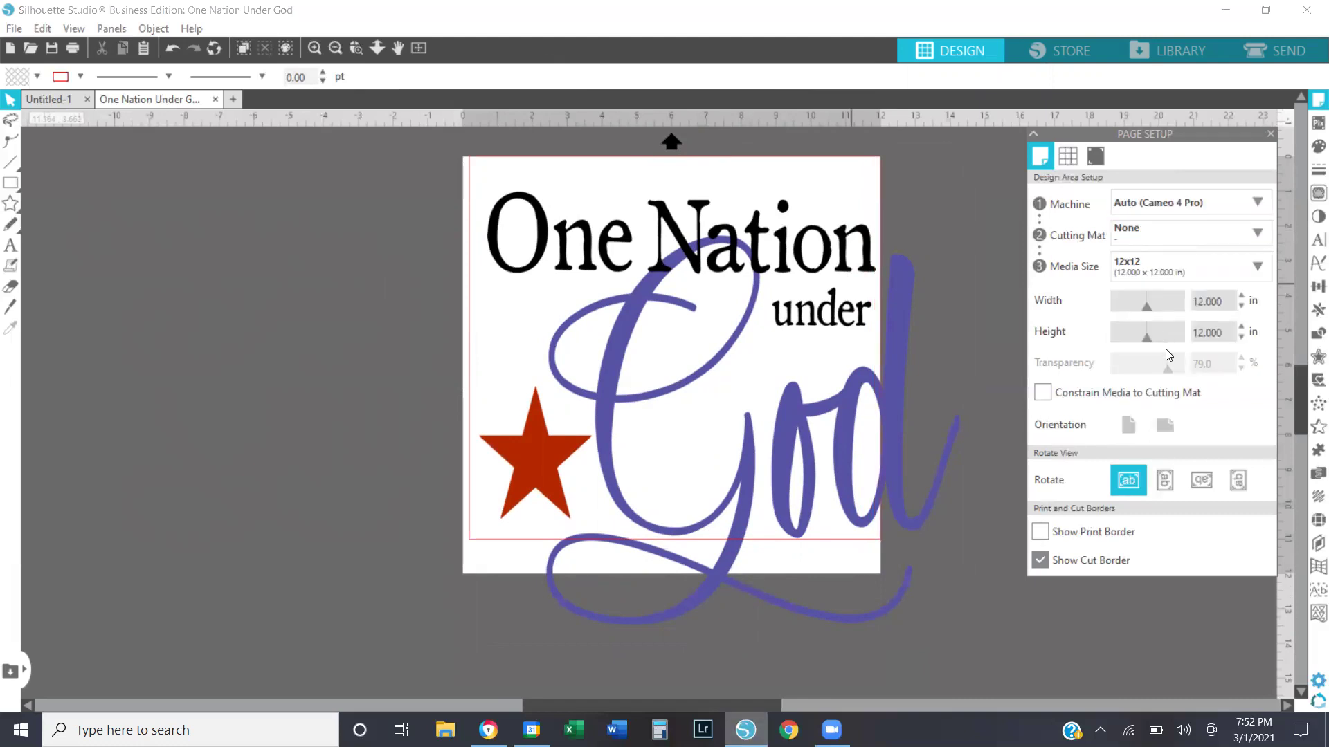
click(1185, 265)
click(1183, 259)
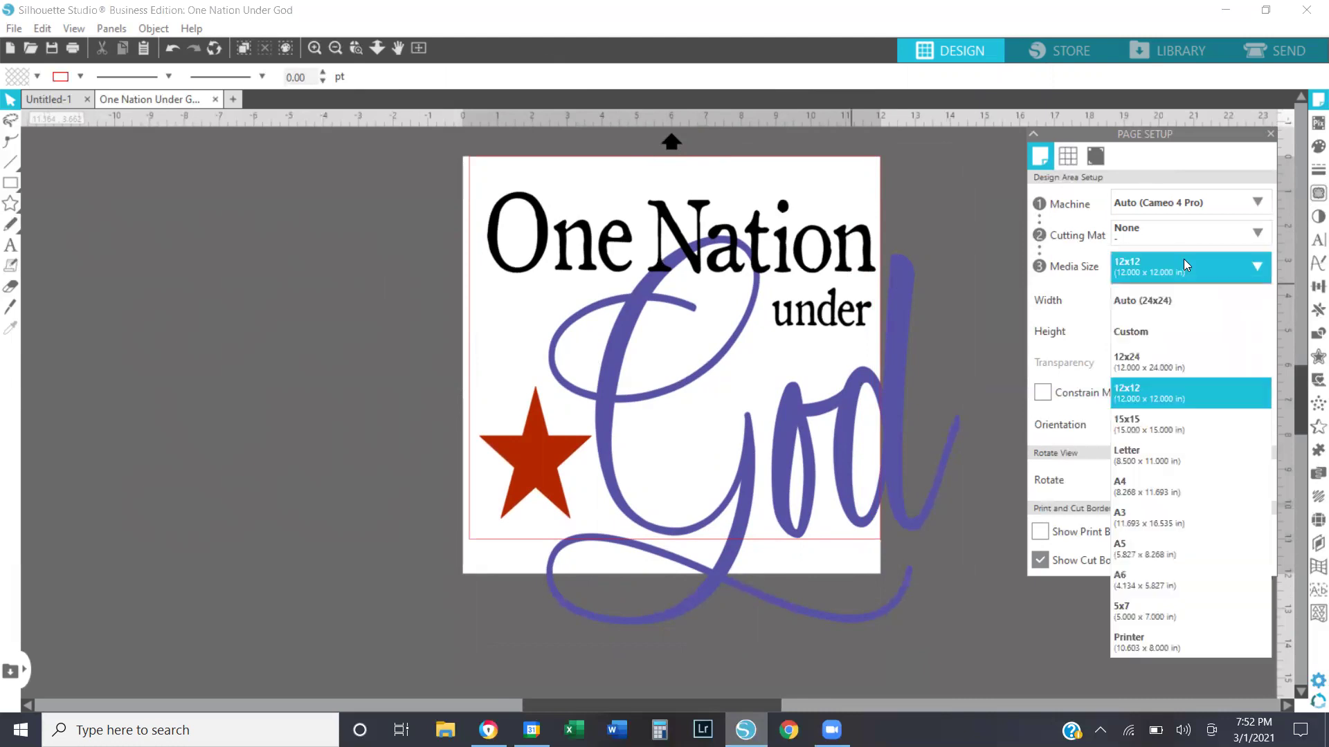
click(1164, 441)
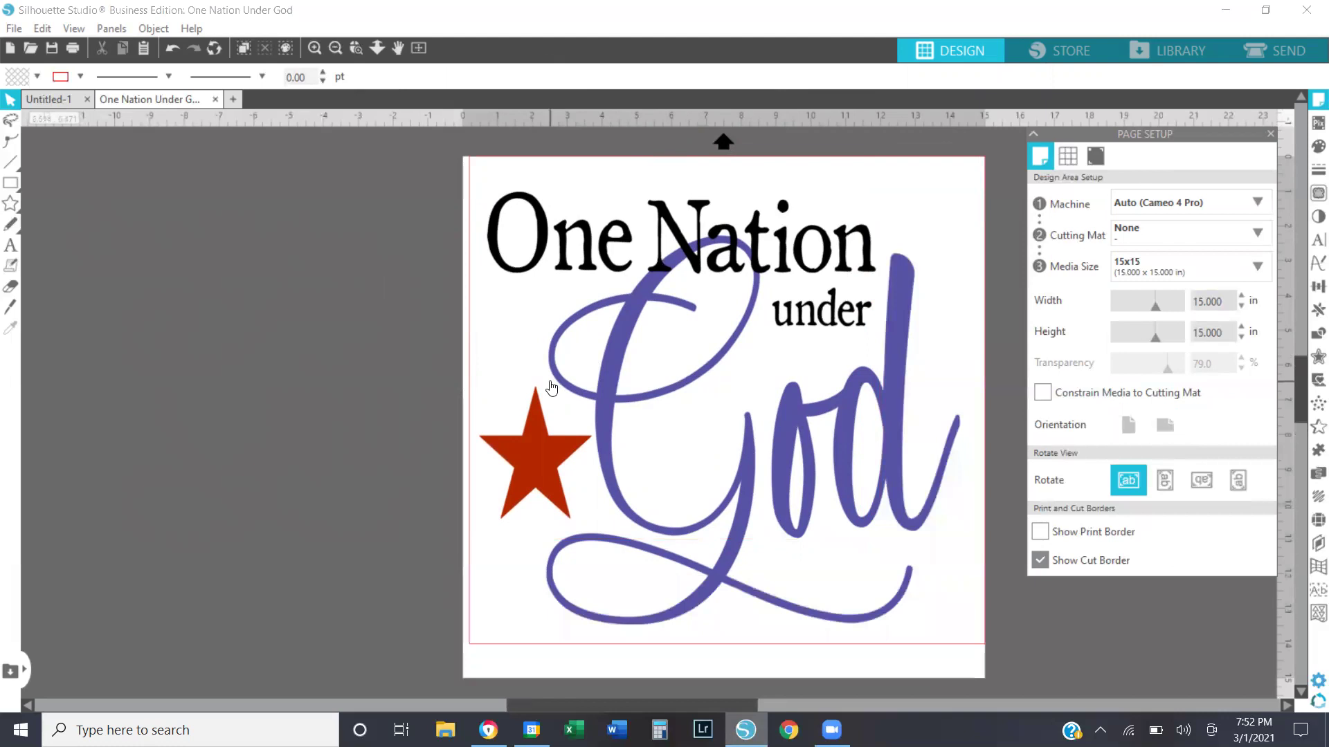
Step: Move the whole design slightly up and right so it sits inside the cut border of the 15x15 page
scroll(287, 358, down, 2)
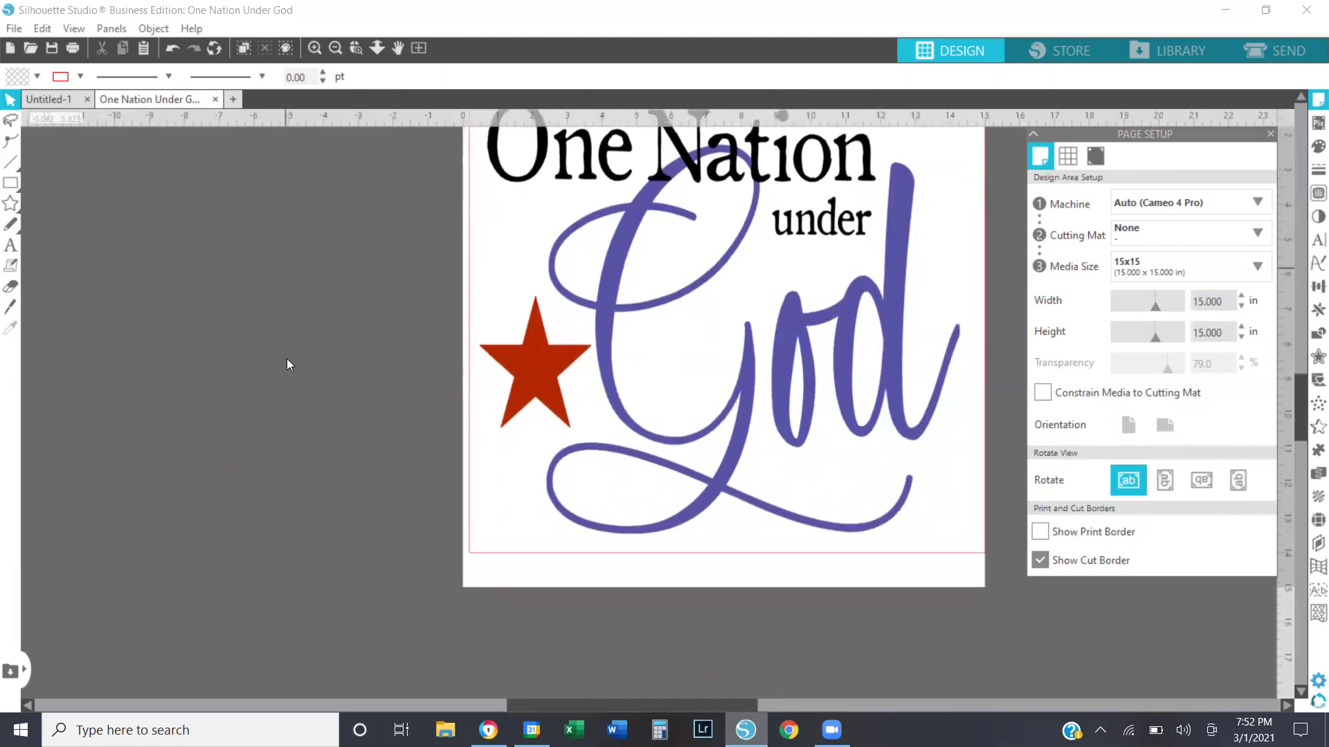
scroll(287, 359, up, 1)
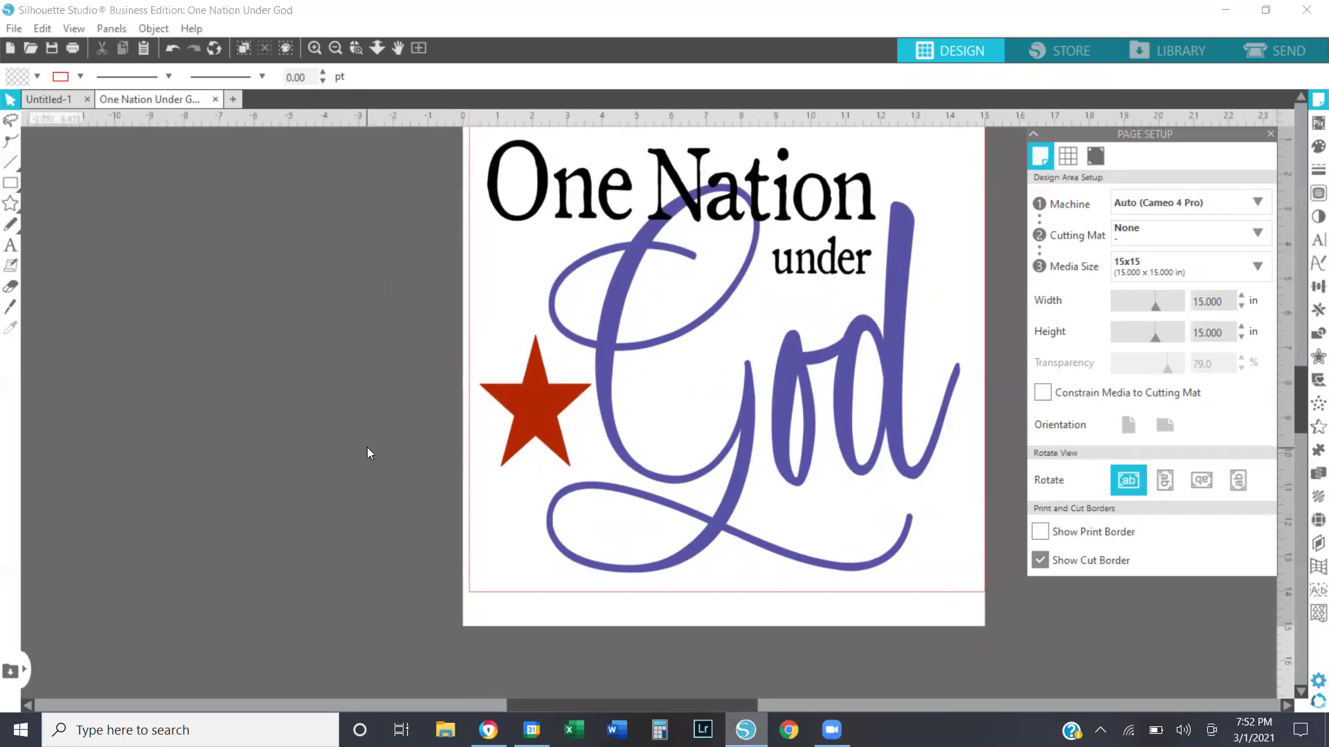
scroll(367, 447, down, 1)
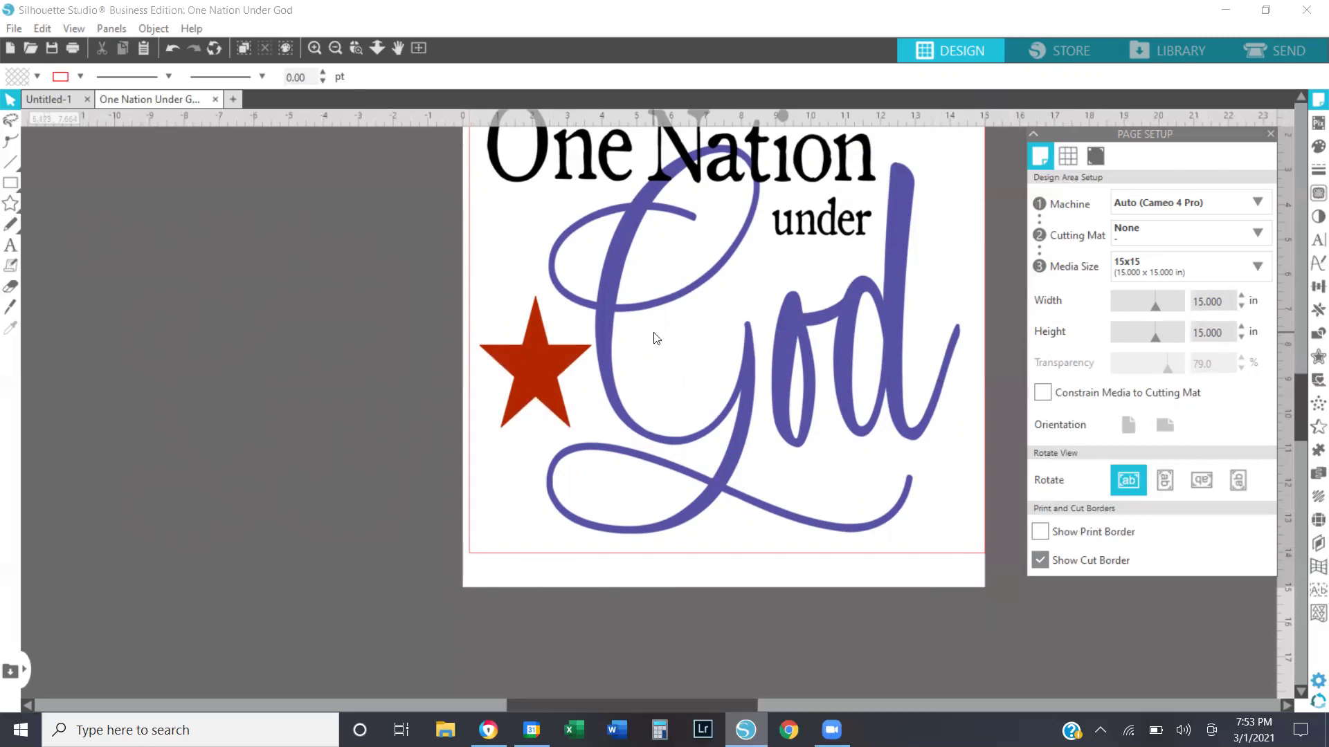
click(336, 48)
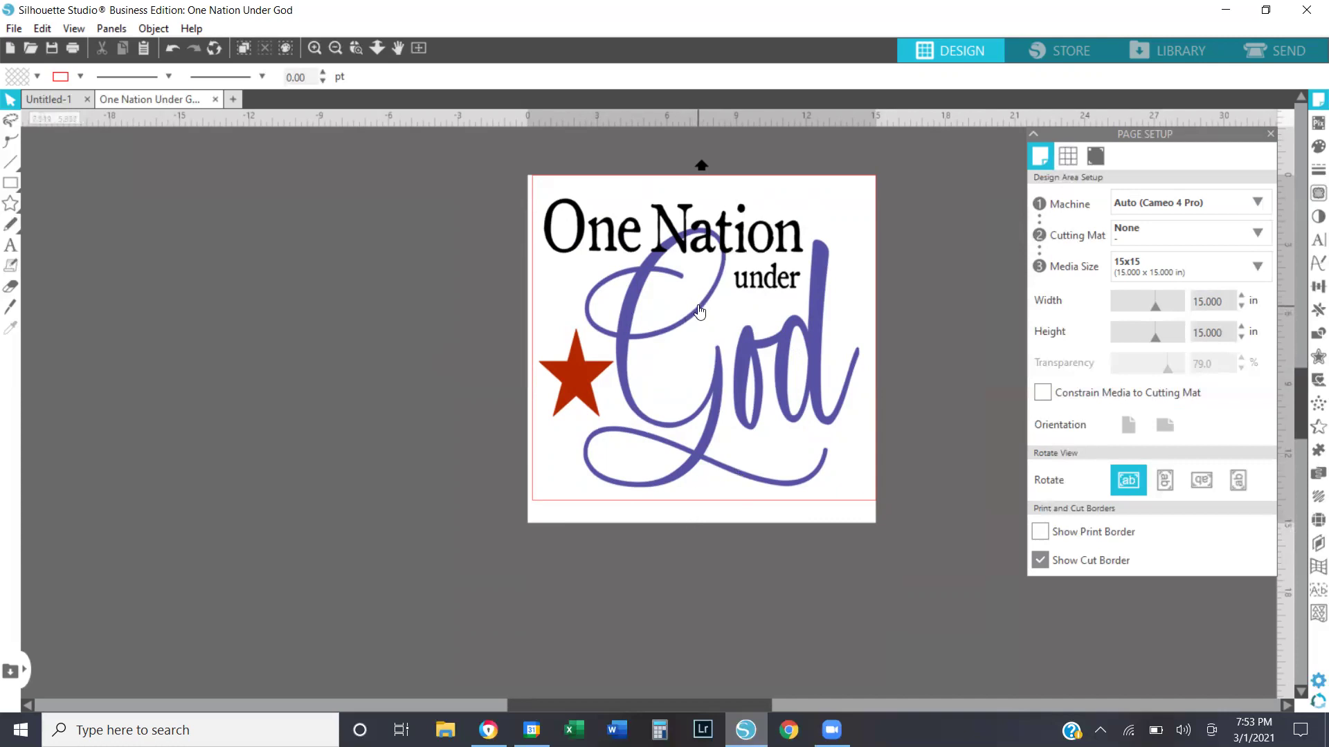
mouse_move(700, 310)
mouse_down()
mouse_move(697, 281)
mouse_move(703, 299)
mouse_up()
click(599, 155)
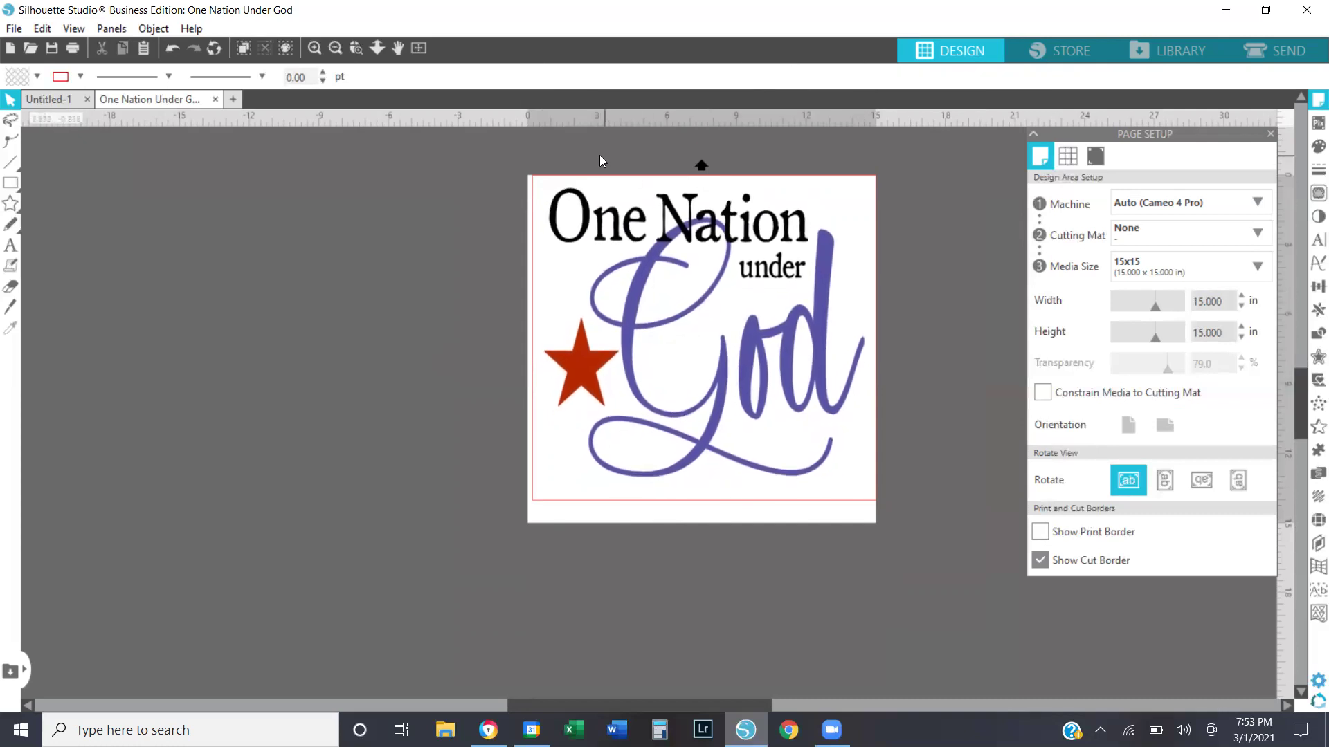
drag(687, 233, 690, 227)
click(585, 517)
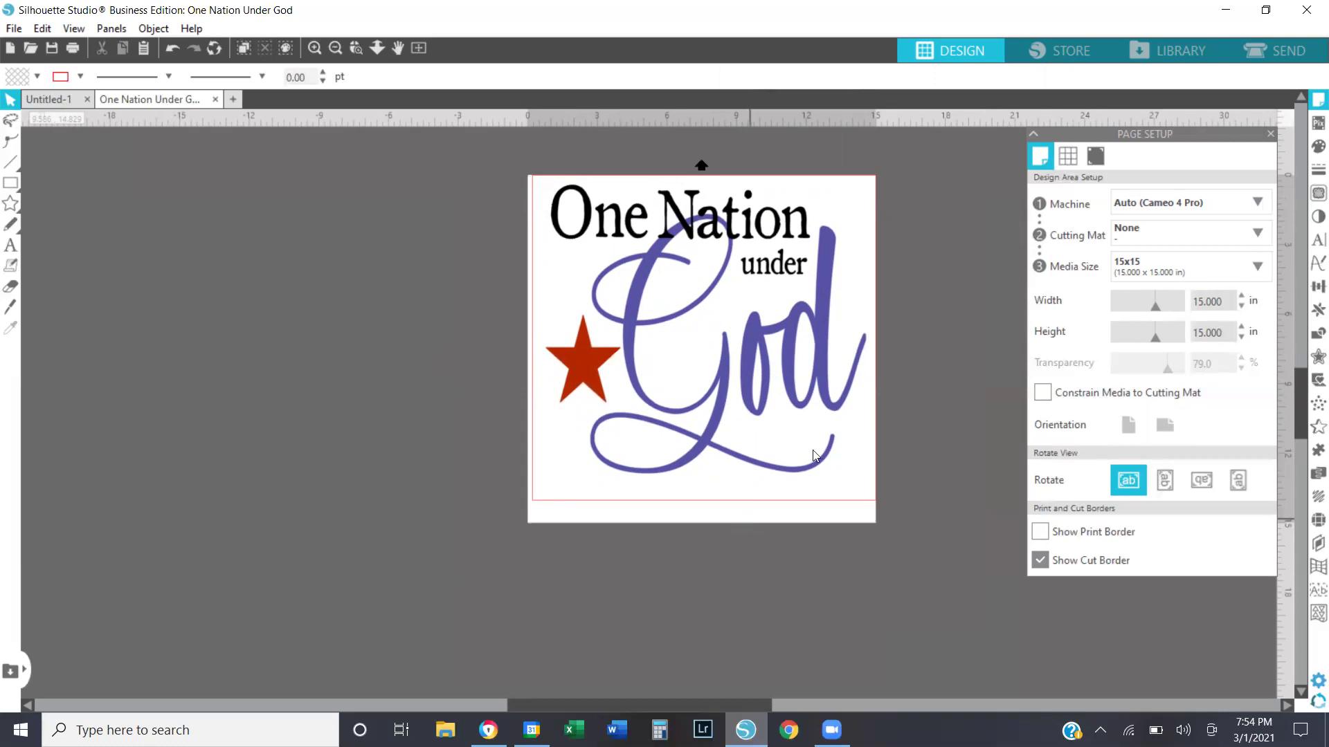
Step: Set the media width and height to 12 in each
drag(1228, 303, 1139, 300)
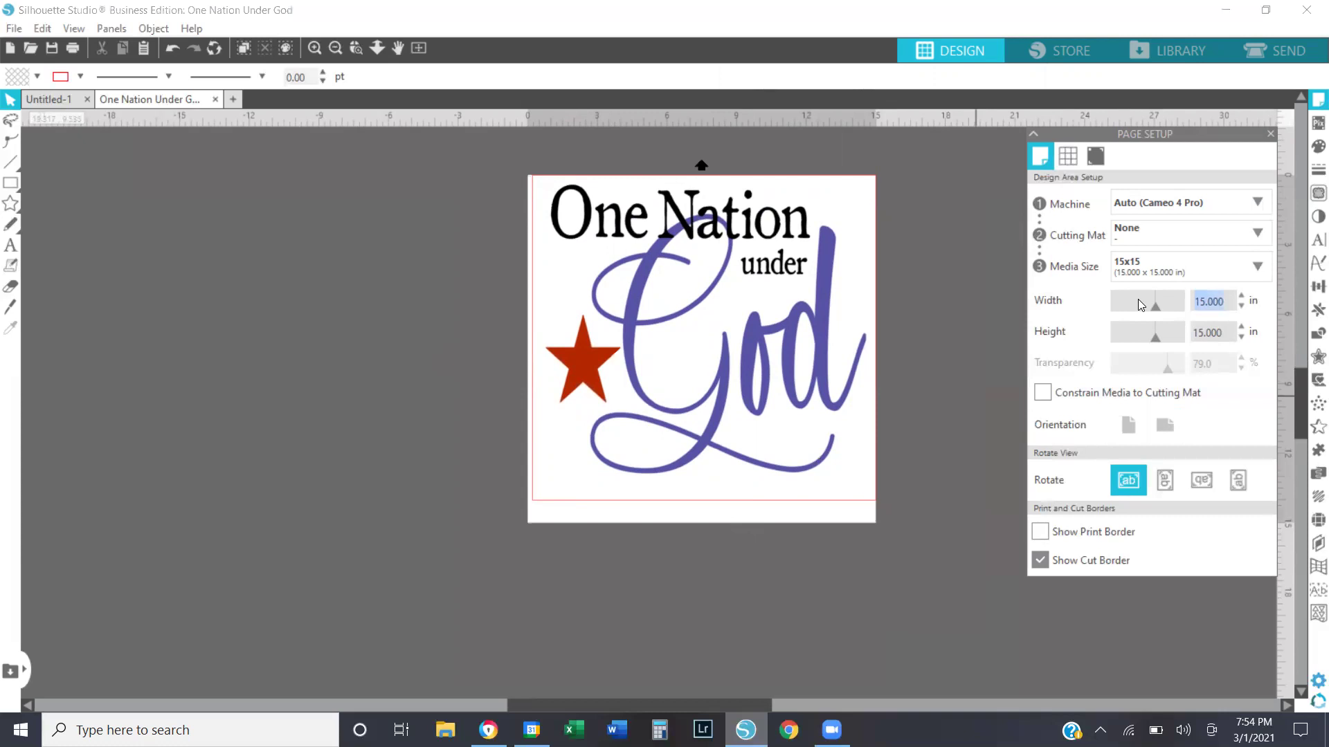
text(12.)
key(Tab)
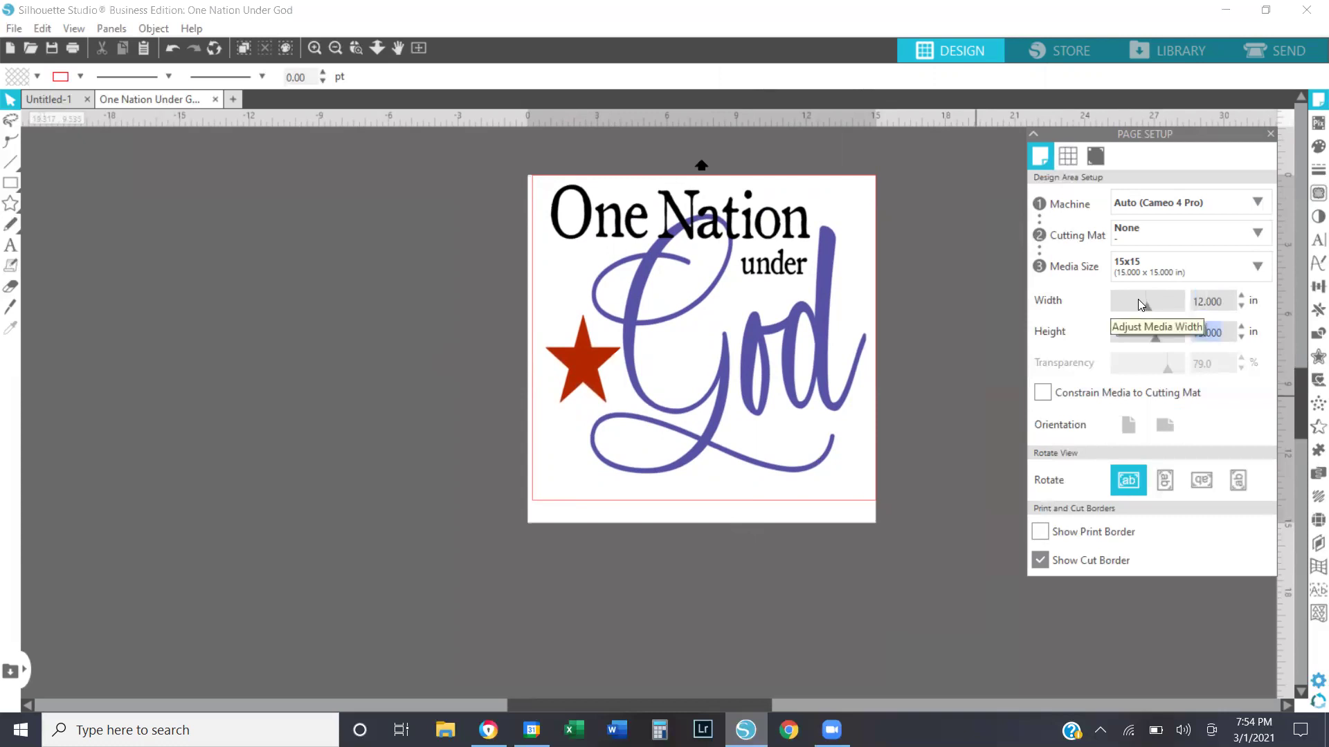
text(12)
key(Tab)
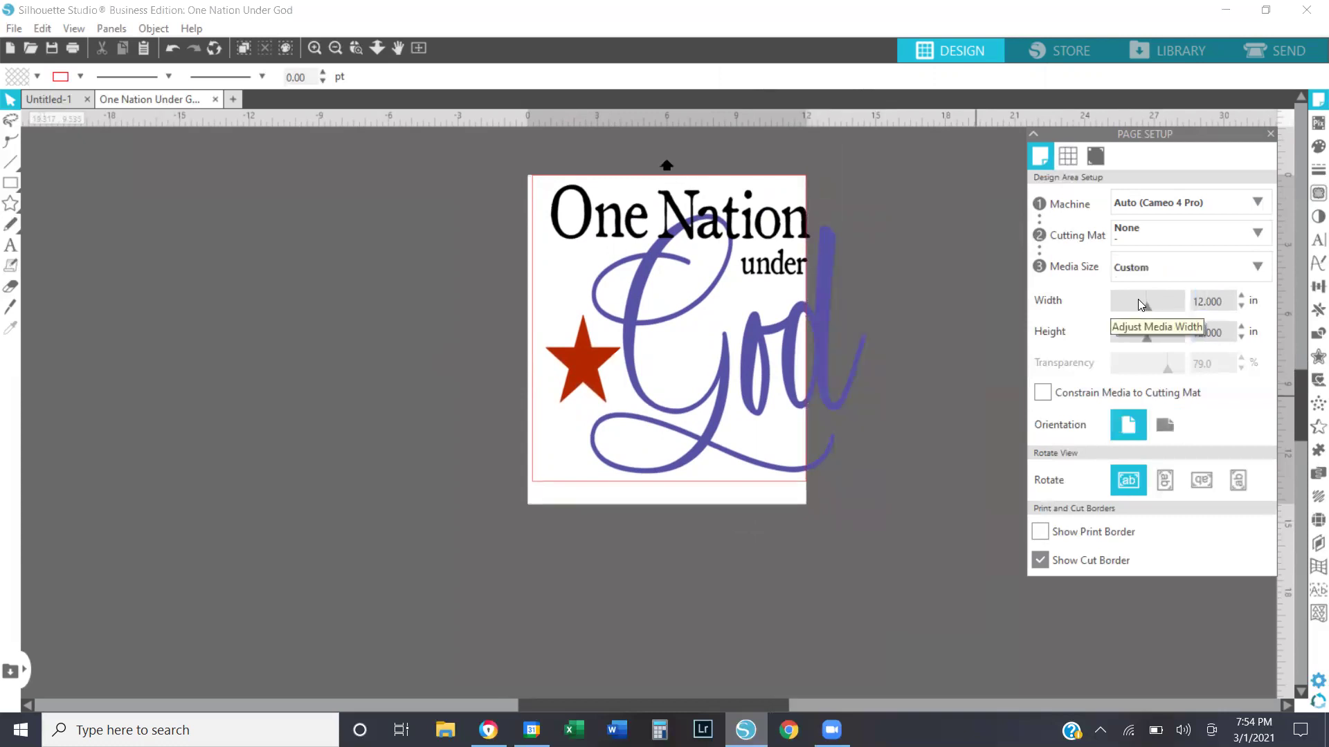
Step: Choose the Cameo 12 x 12 in cutting mat and set its transparency to 0%
click(1151, 236)
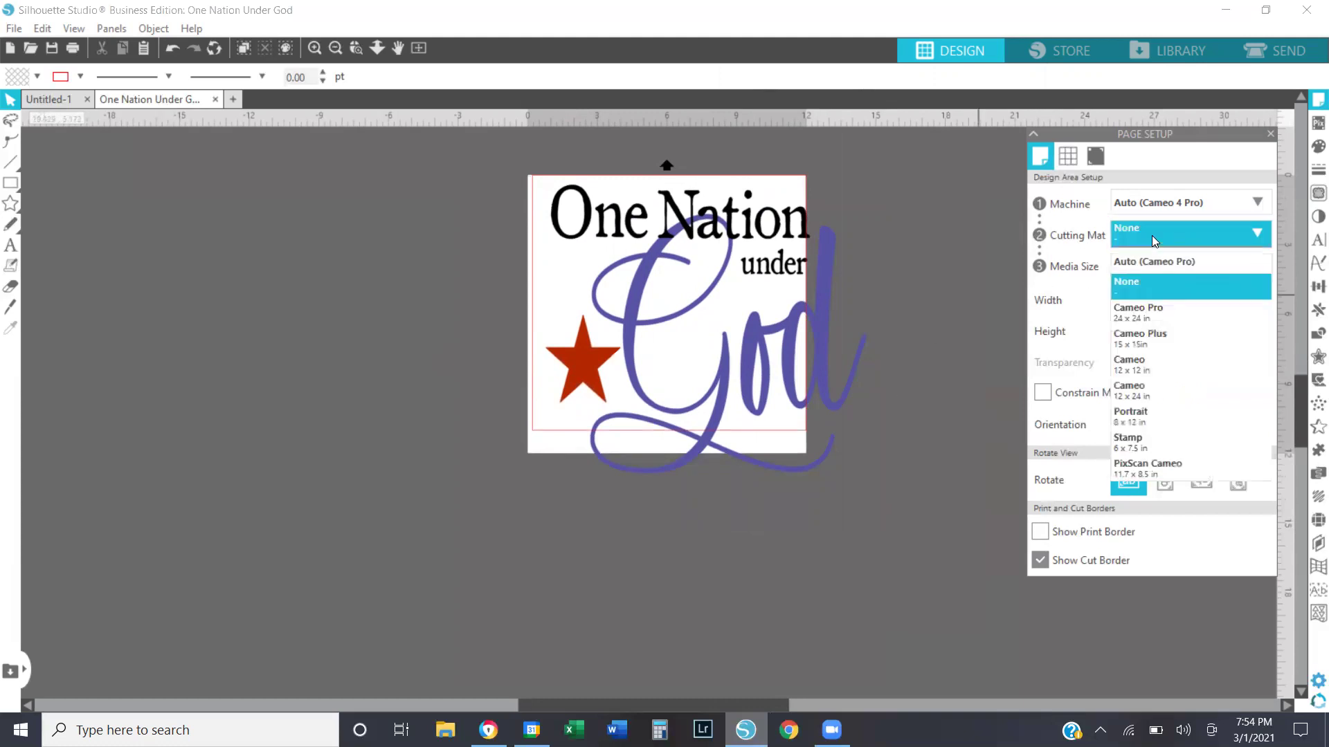
click(1144, 364)
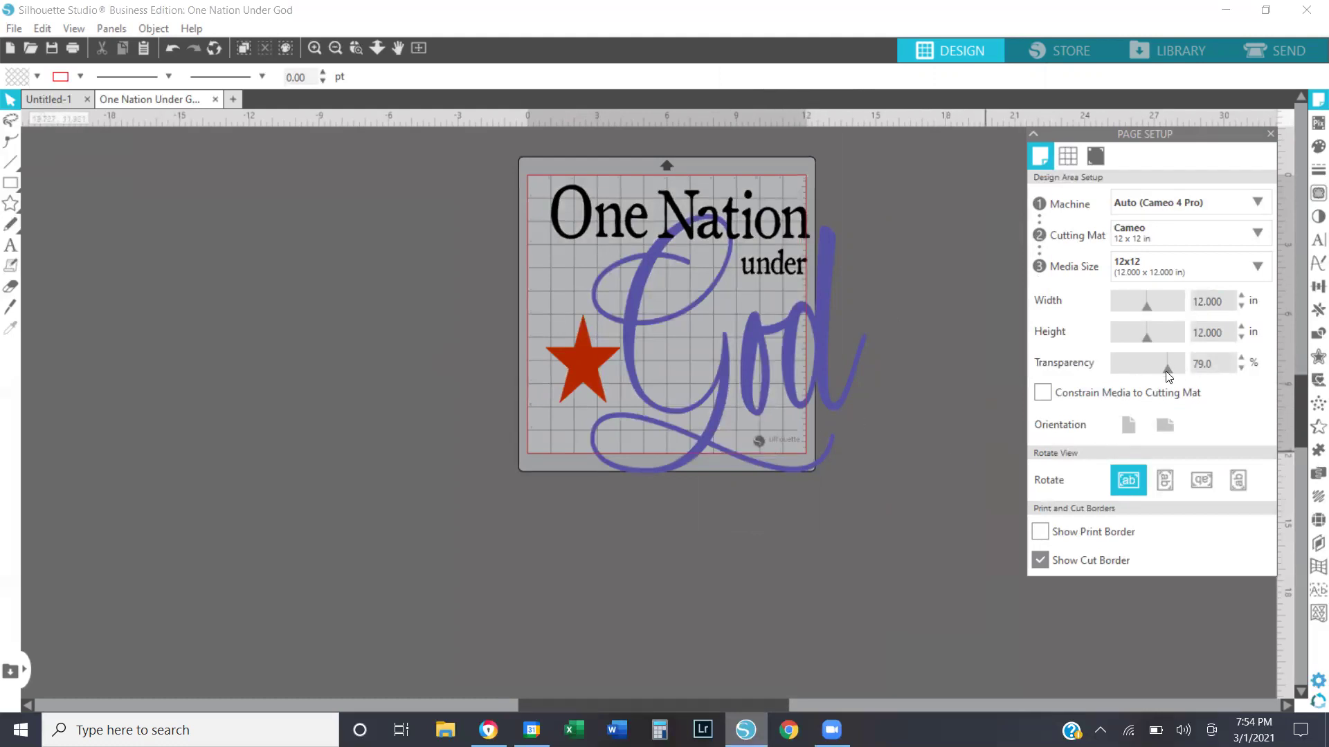
drag(1168, 376, 1095, 388)
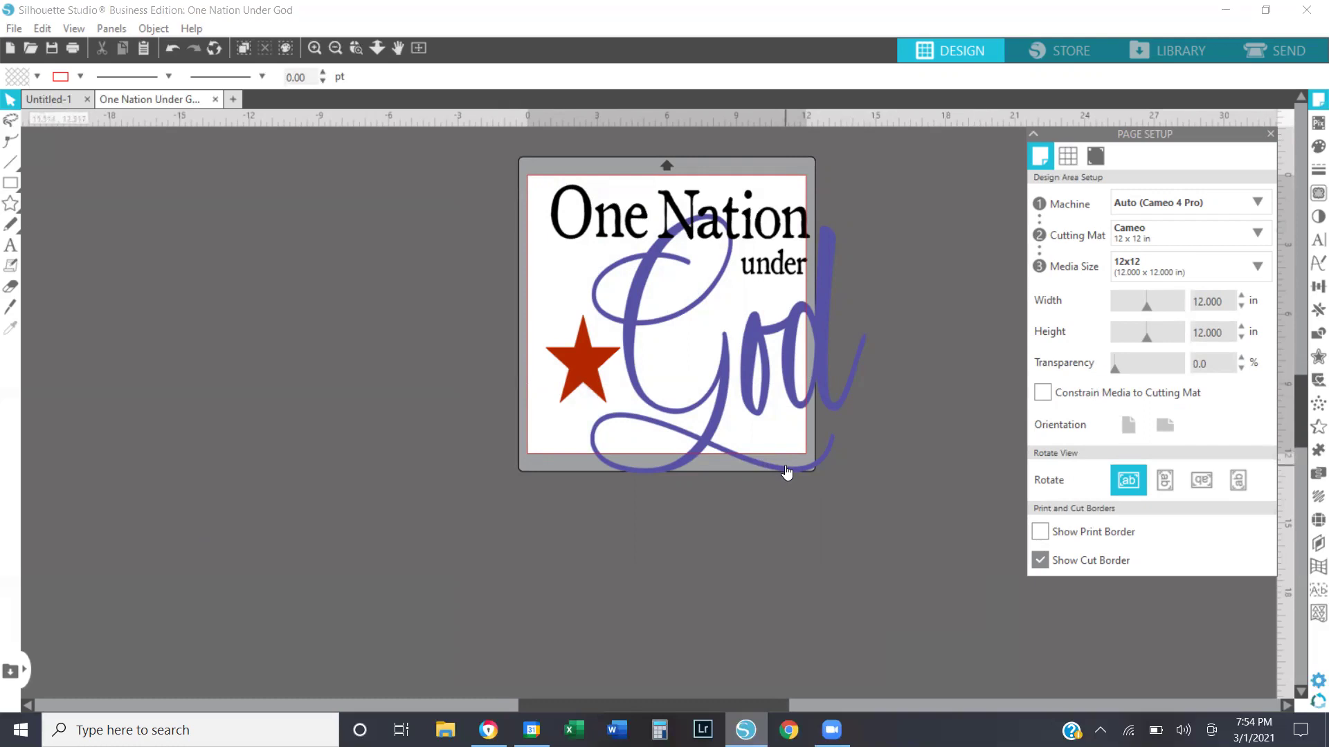
Step: Switch the cutting mat to None and back to Cameo 12 x 12 in to compare the cut borders
click(1156, 230)
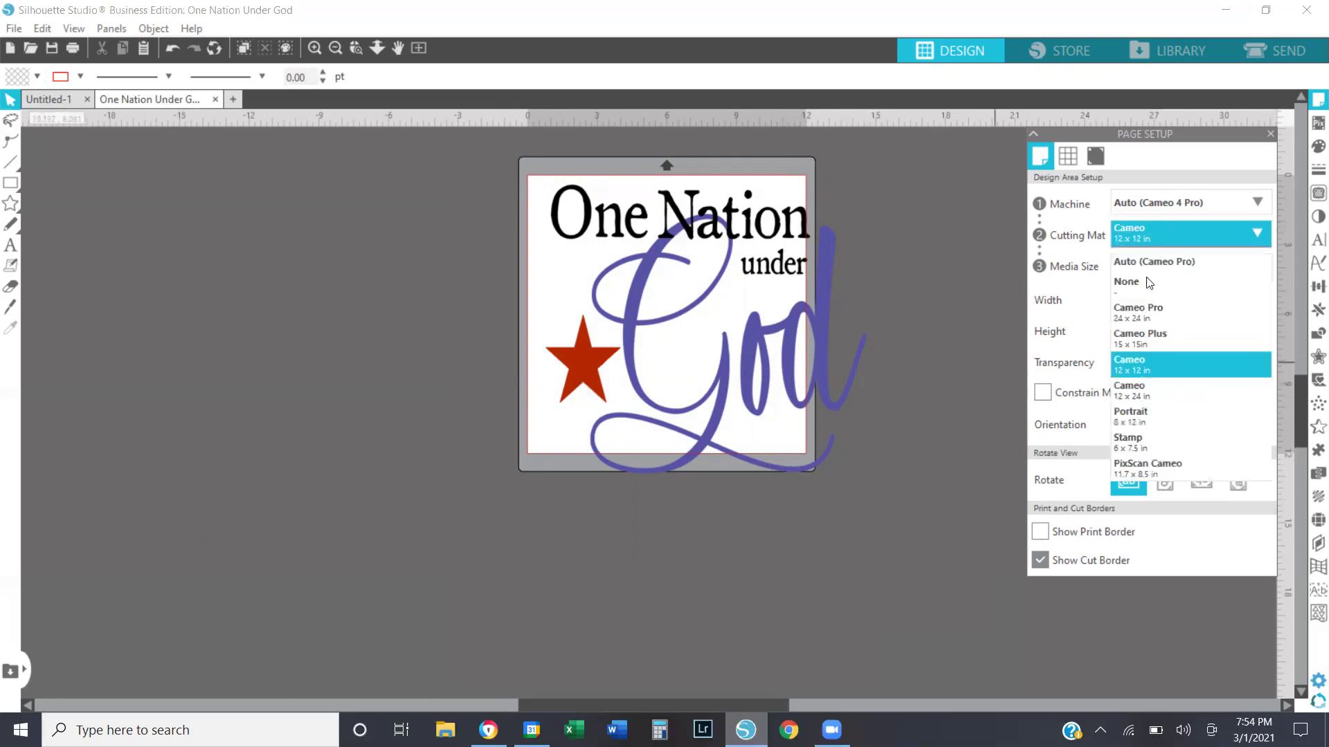
click(1141, 288)
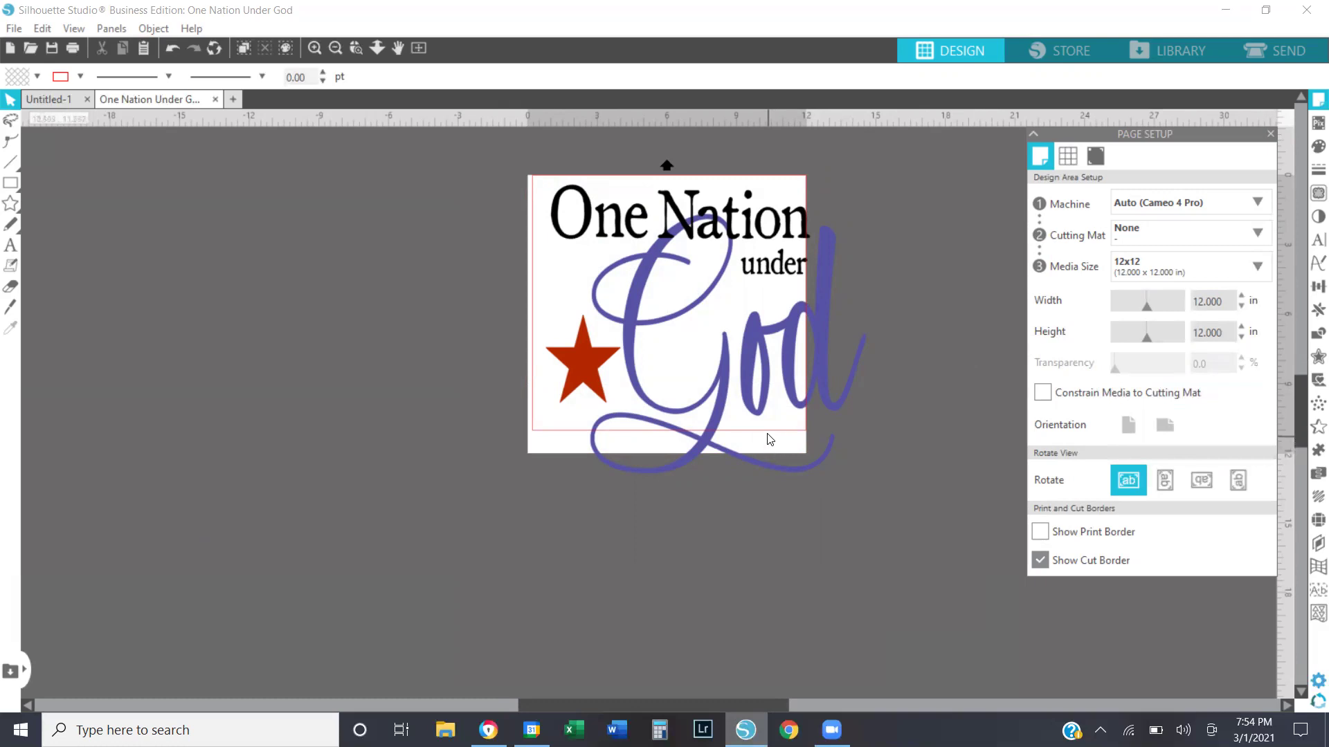
click(1117, 240)
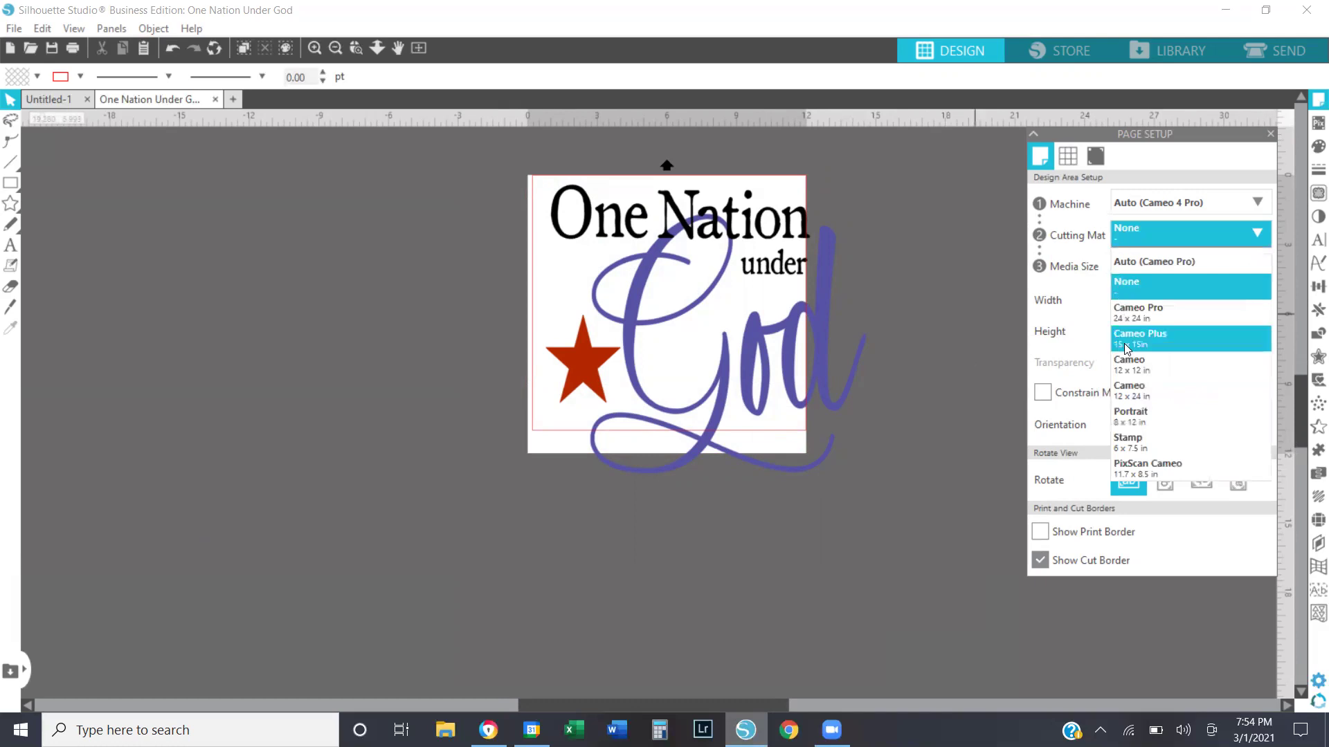
click(1125, 365)
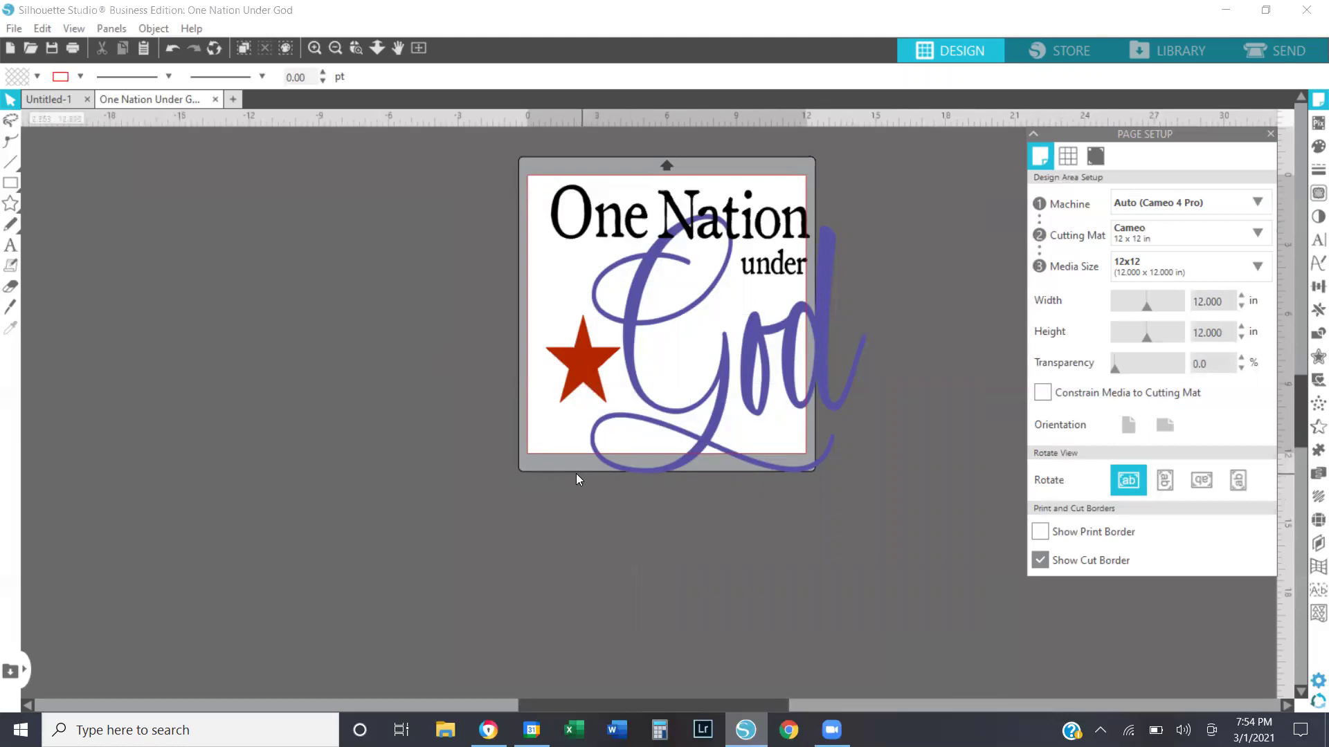
Step: Scale the design down to about 11.04 x 10.83 in and place it inside the mat's cut border at about X 0.41, Y 0.55 in
click(793, 406)
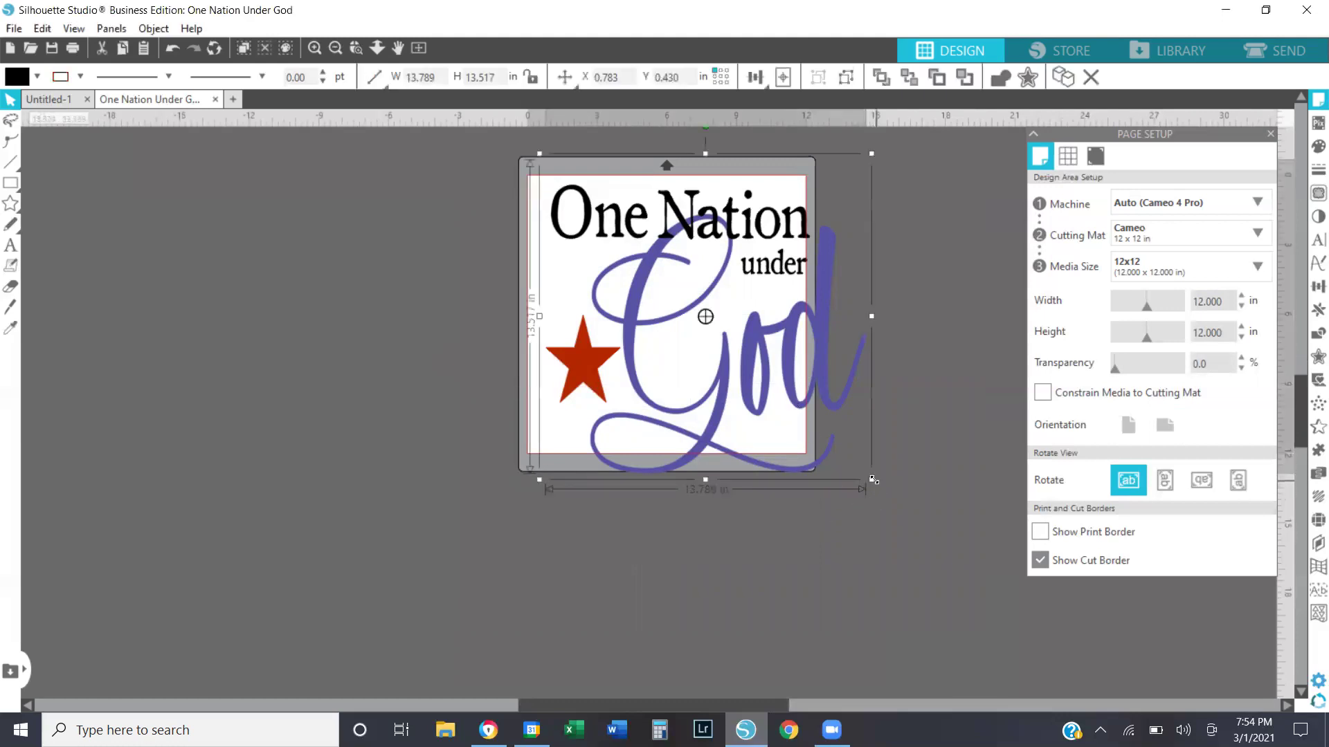
drag(866, 473, 773, 449)
drag(703, 344, 688, 350)
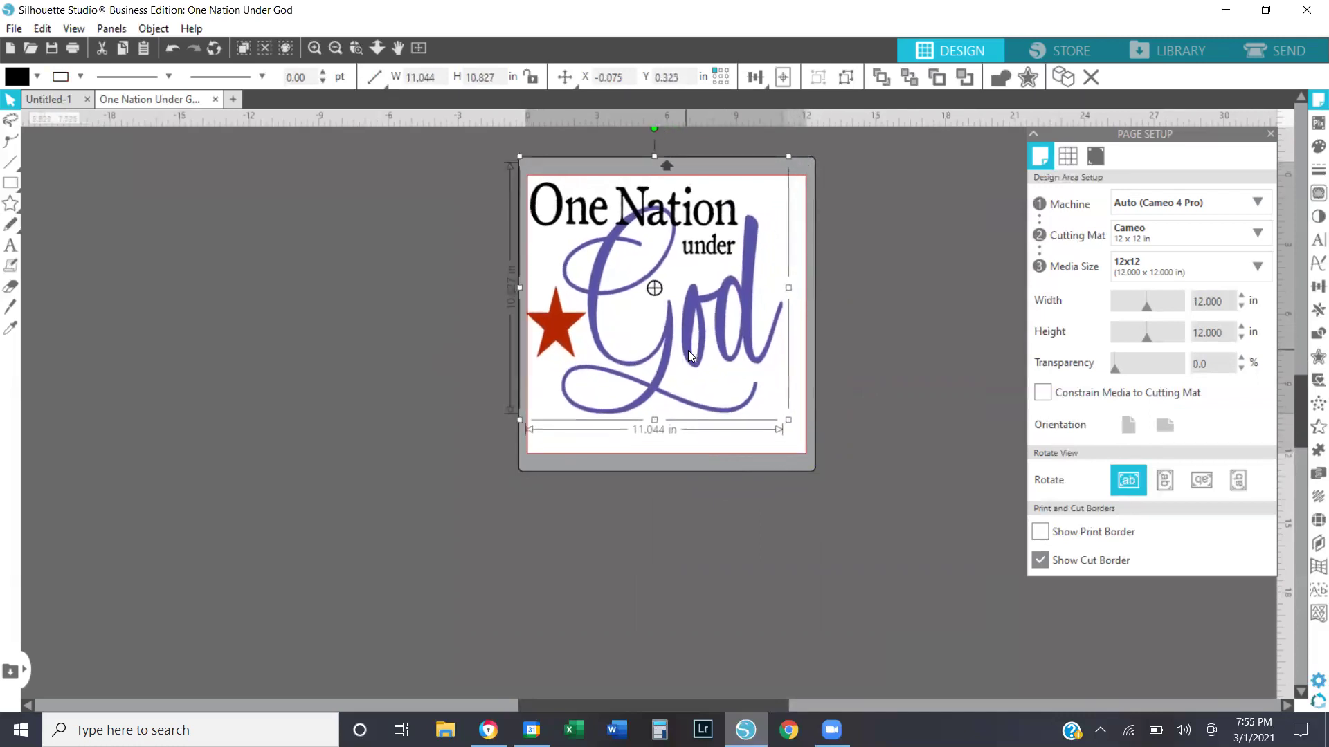
click(931, 364)
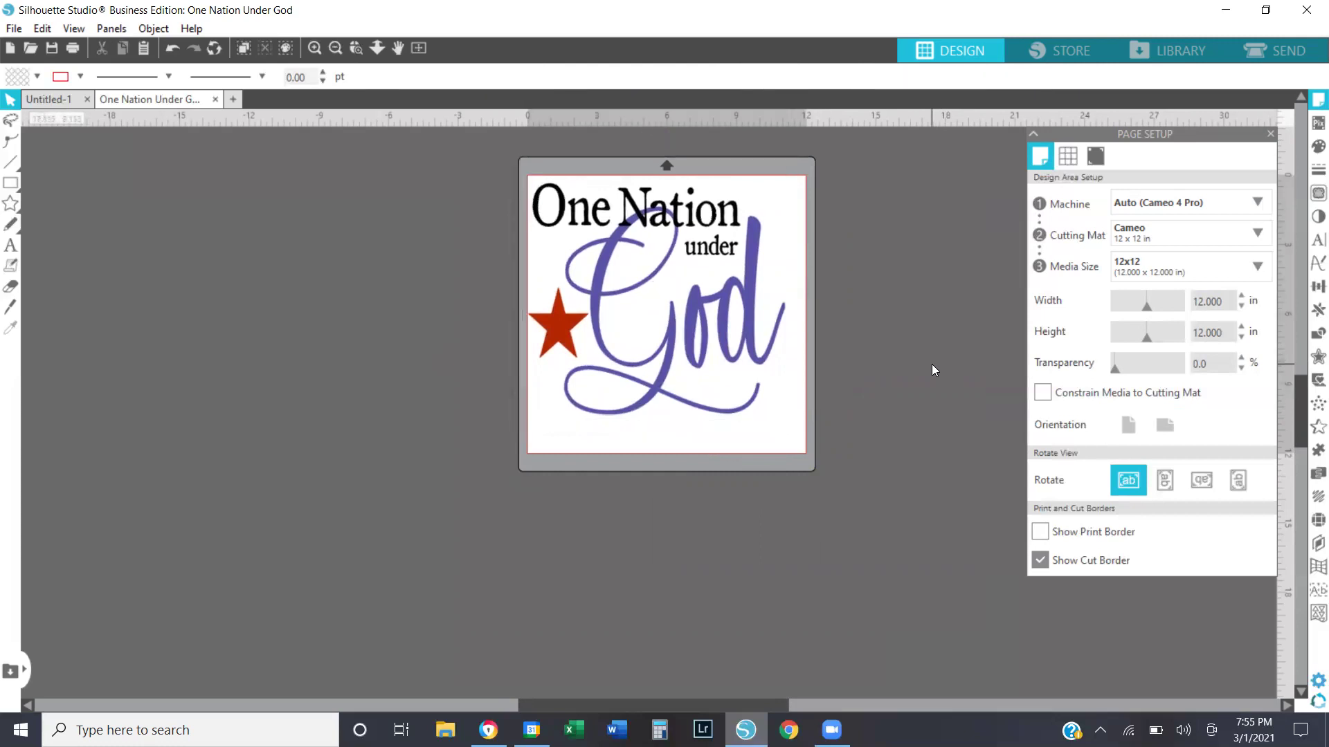
click(732, 350)
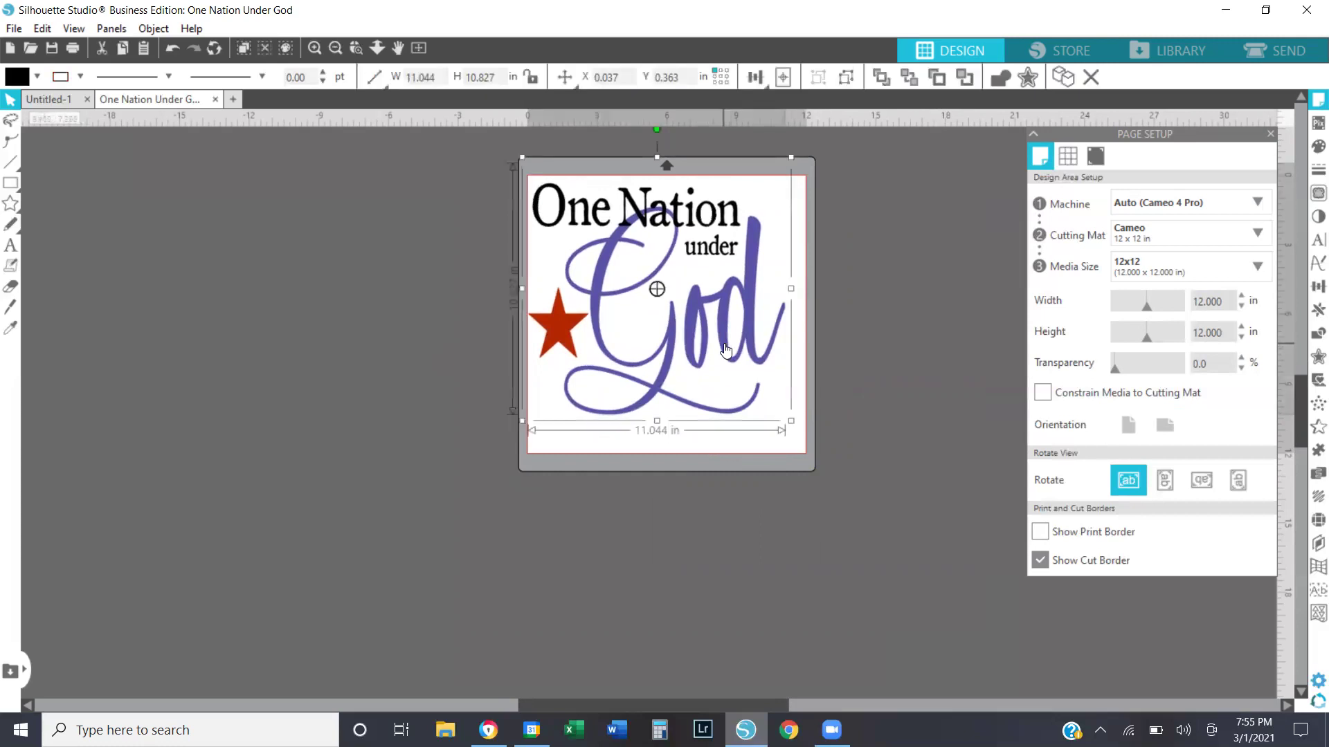
drag(725, 349, 734, 353)
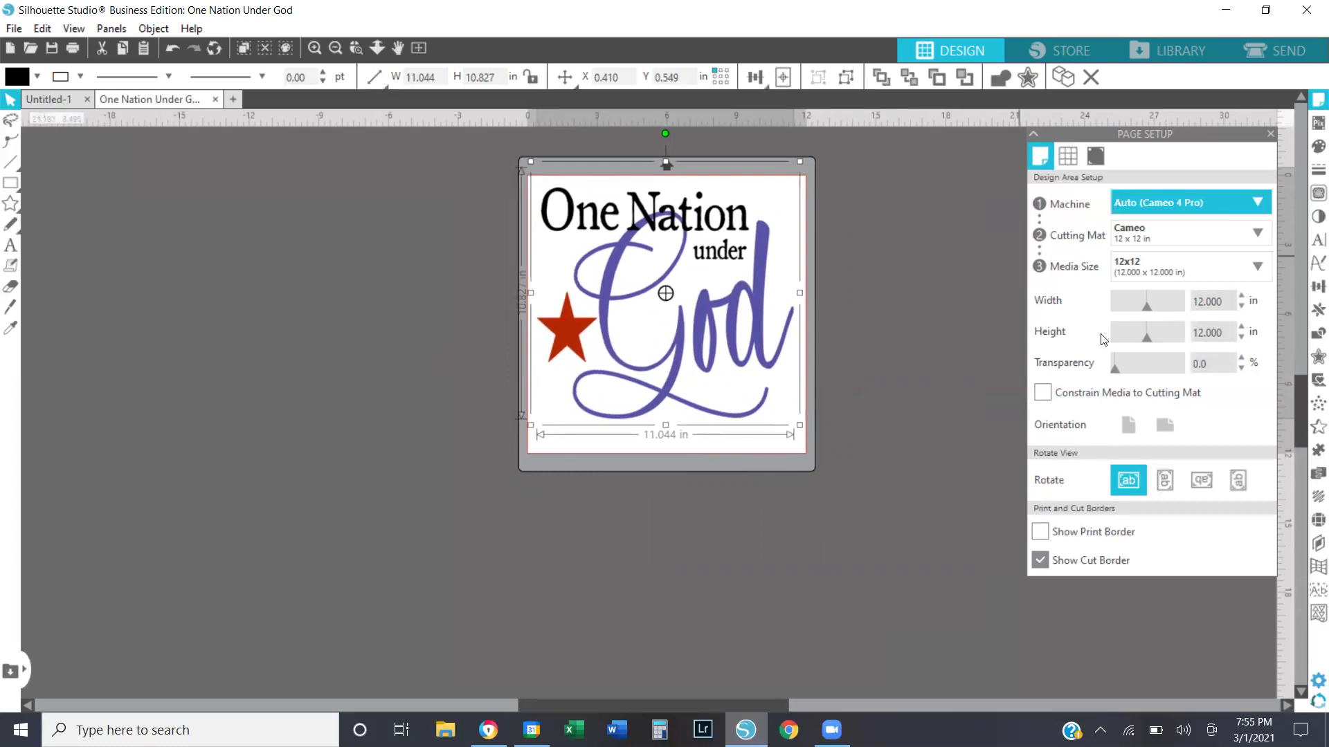
Step: Set the cutting mat to None and keep the media size at 12x12
click(1156, 235)
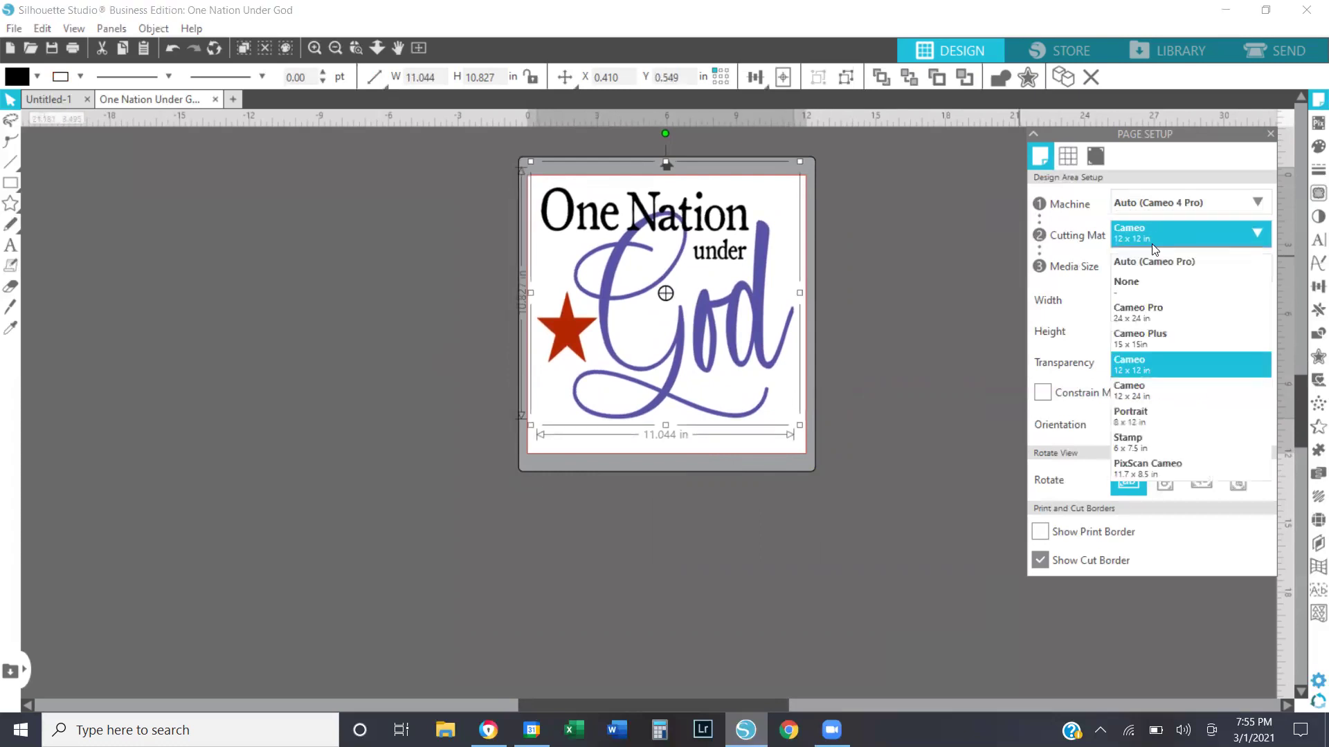
click(1139, 280)
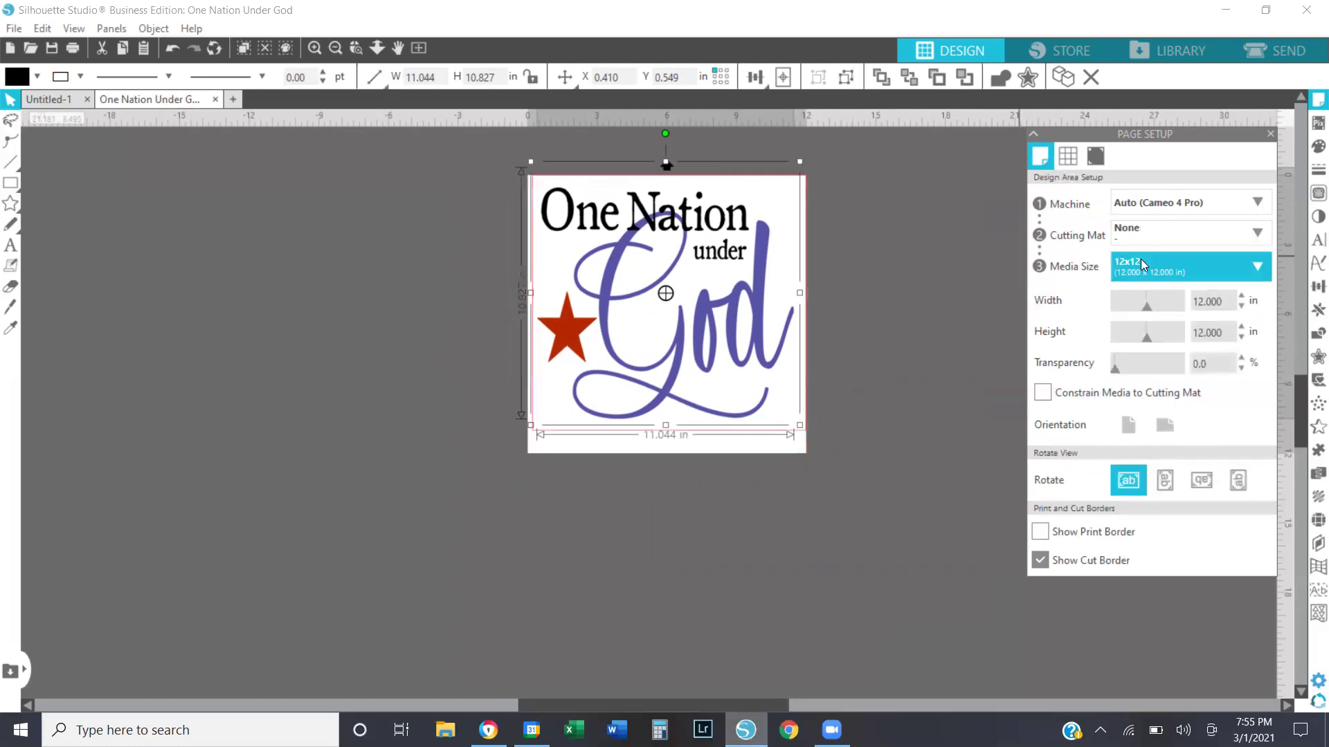
click(1141, 263)
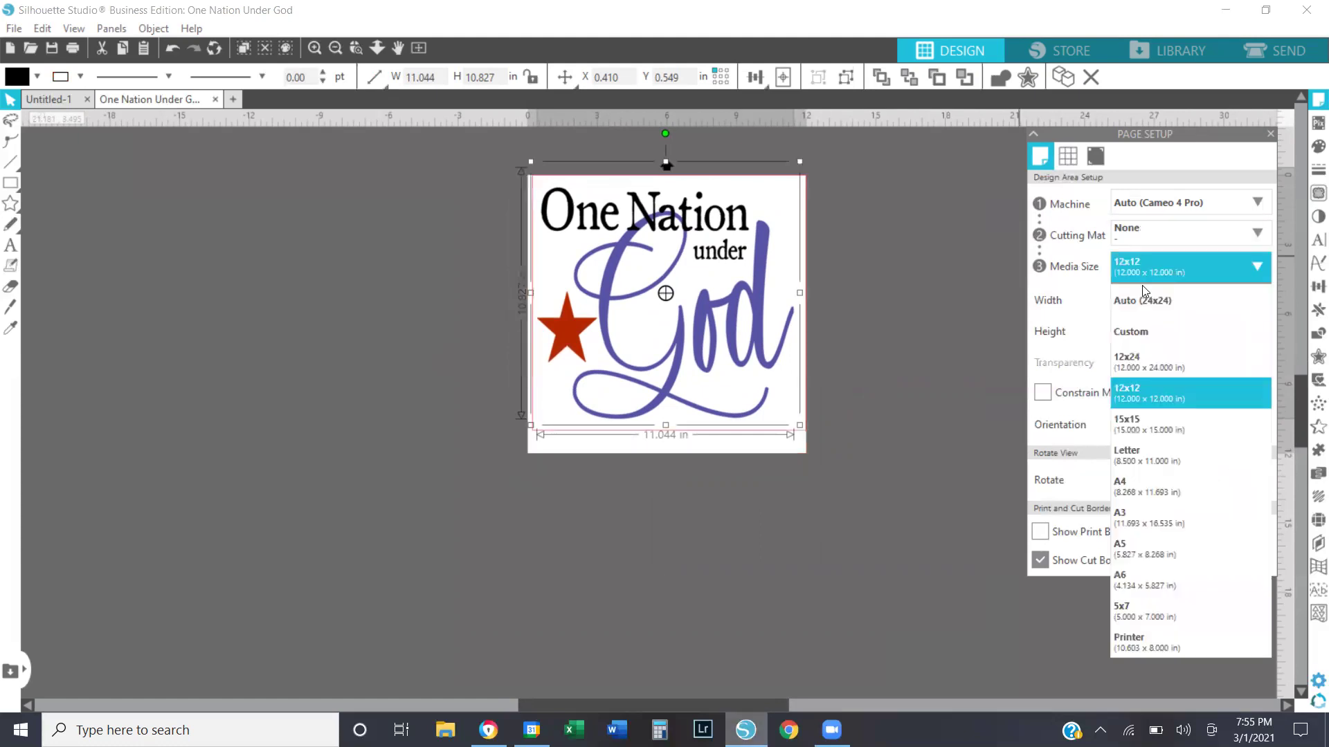
click(1153, 339)
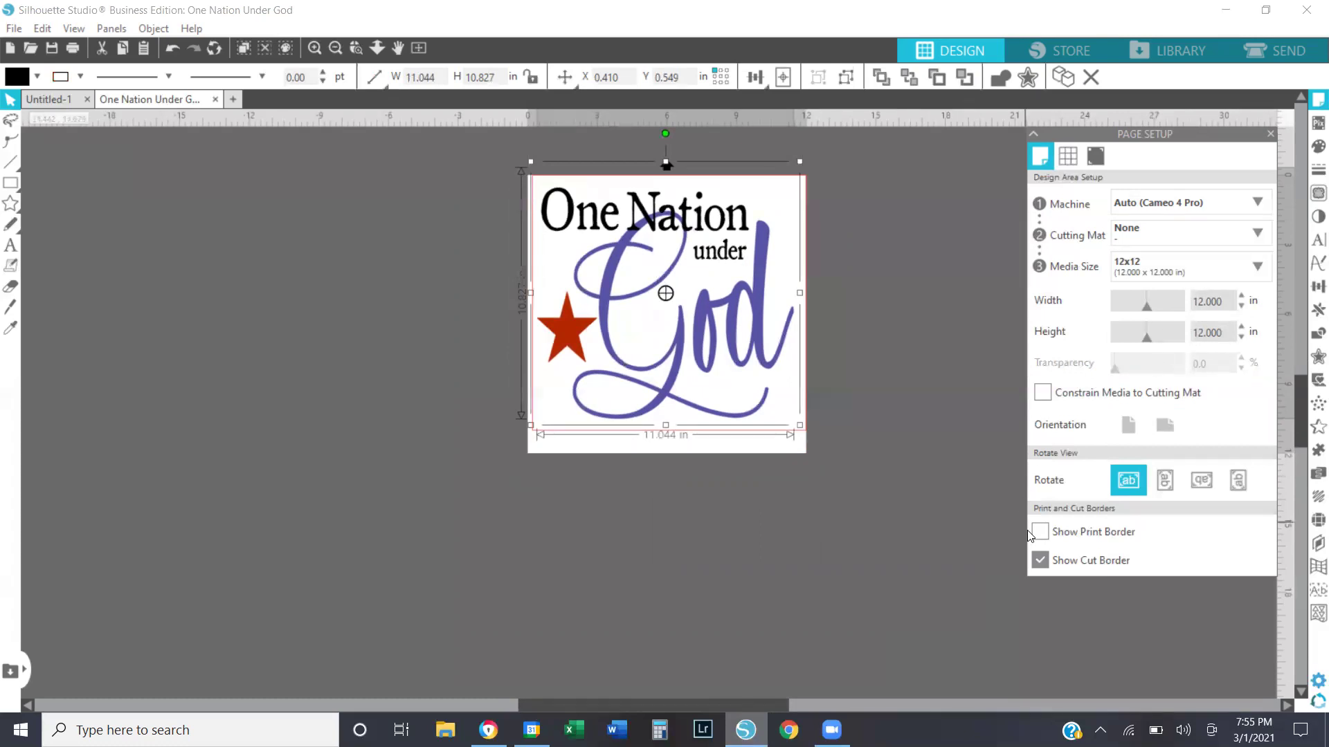
Step: Hide the cut border, show it again and nudge the design slightly right within it
click(1040, 561)
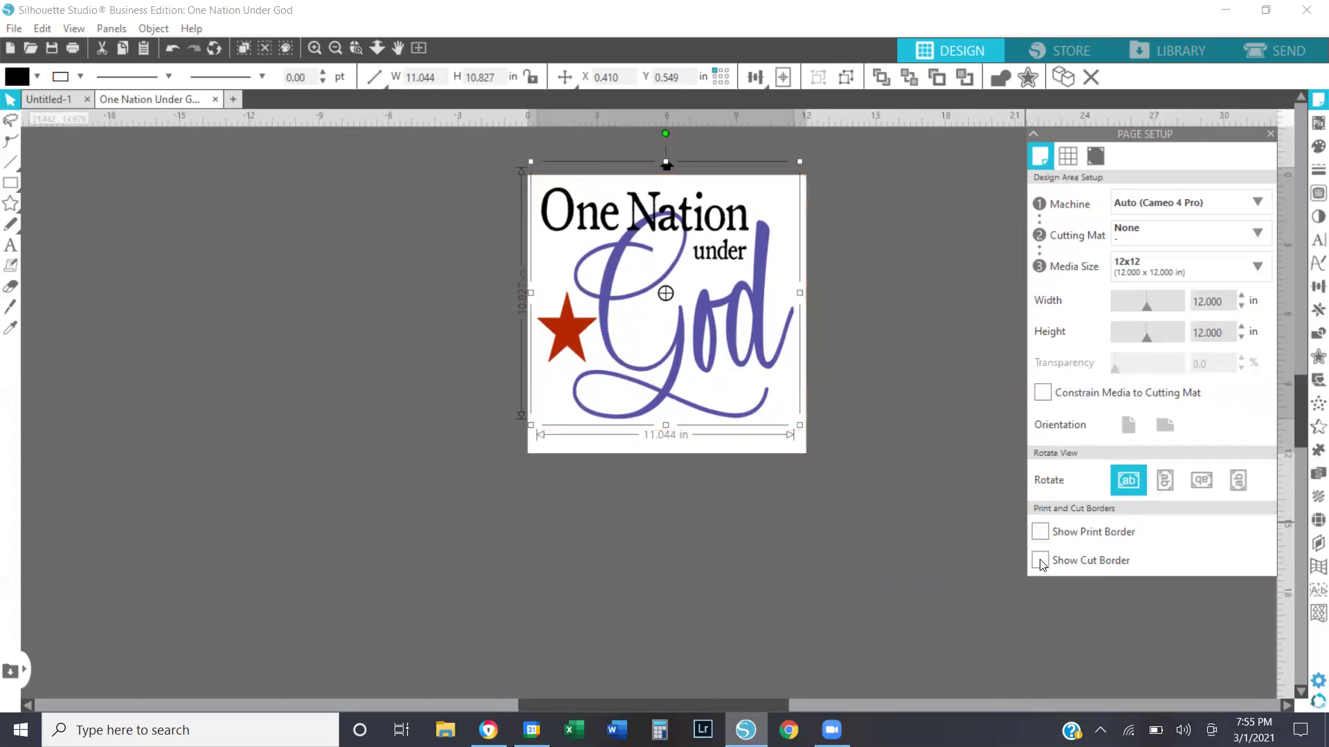
click(879, 506)
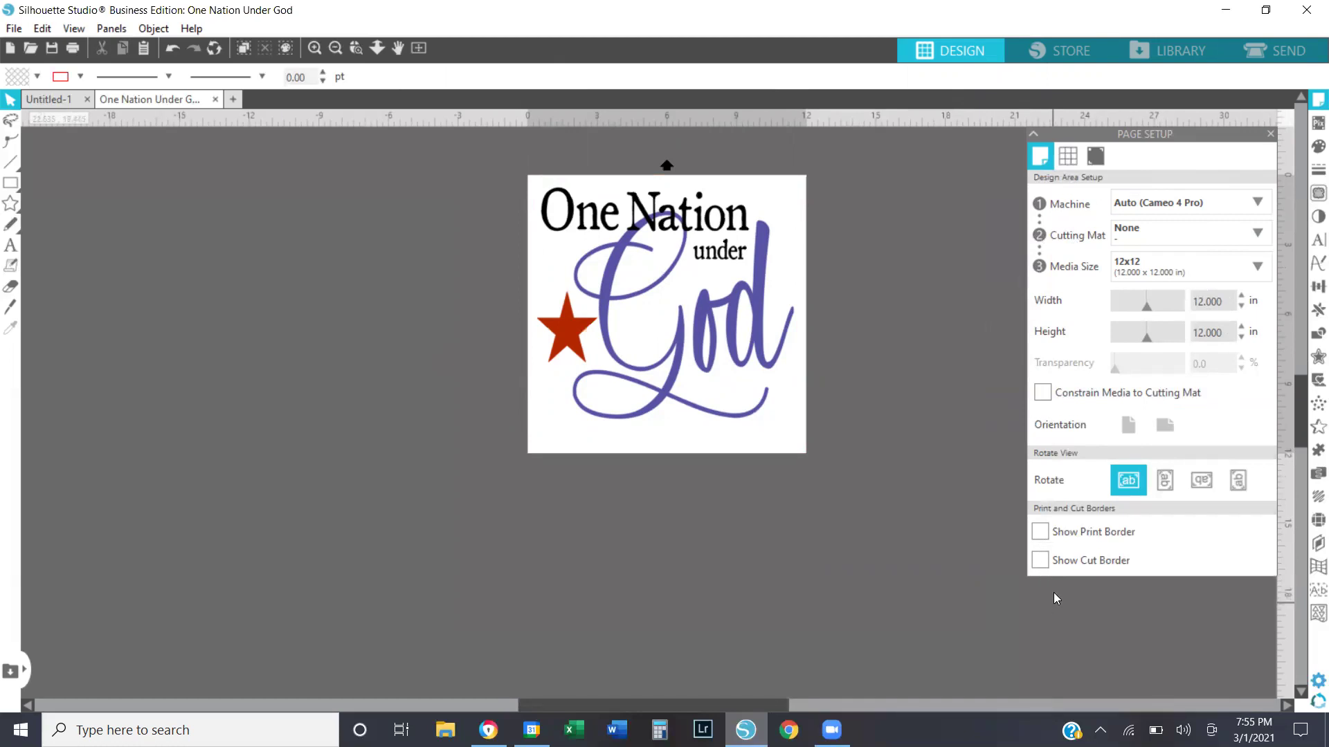
click(1040, 560)
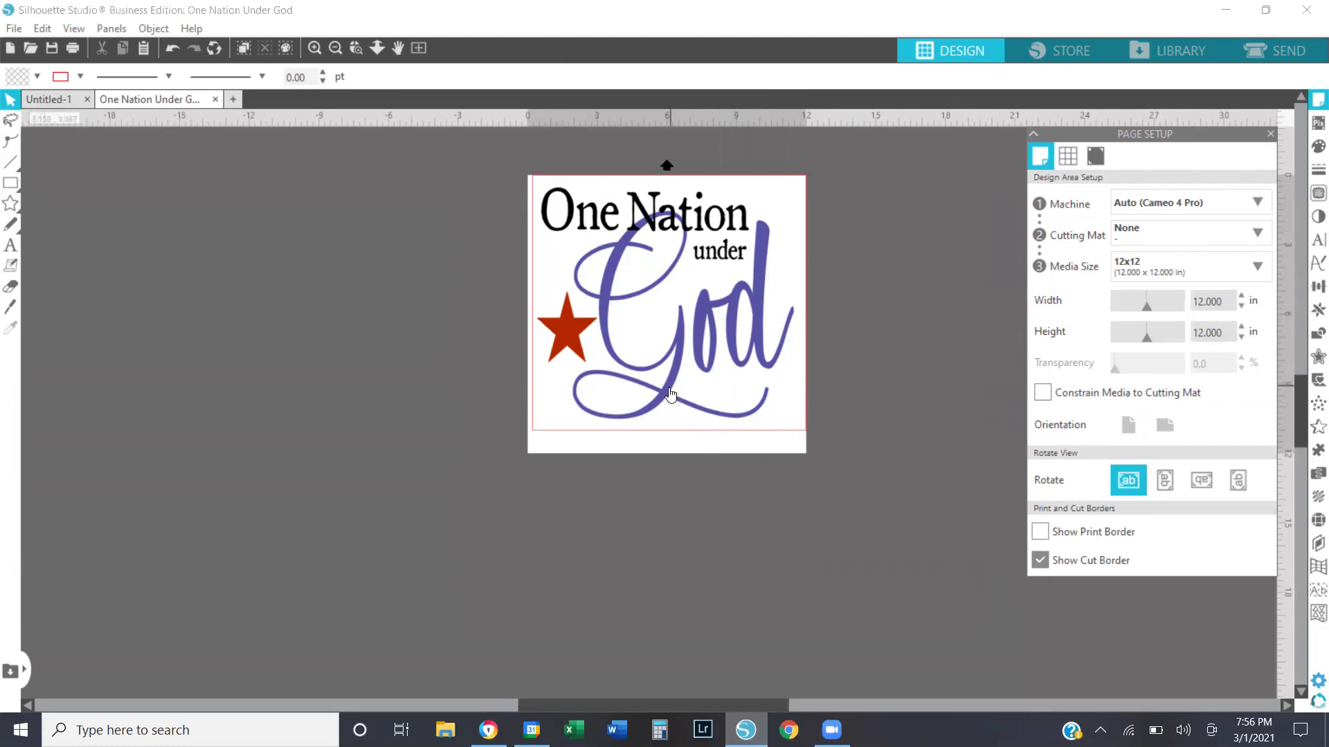
mouse_move(668, 395)
mouse_down()
mouse_move(674, 407)
mouse_move(669, 385)
mouse_up()
click(752, 469)
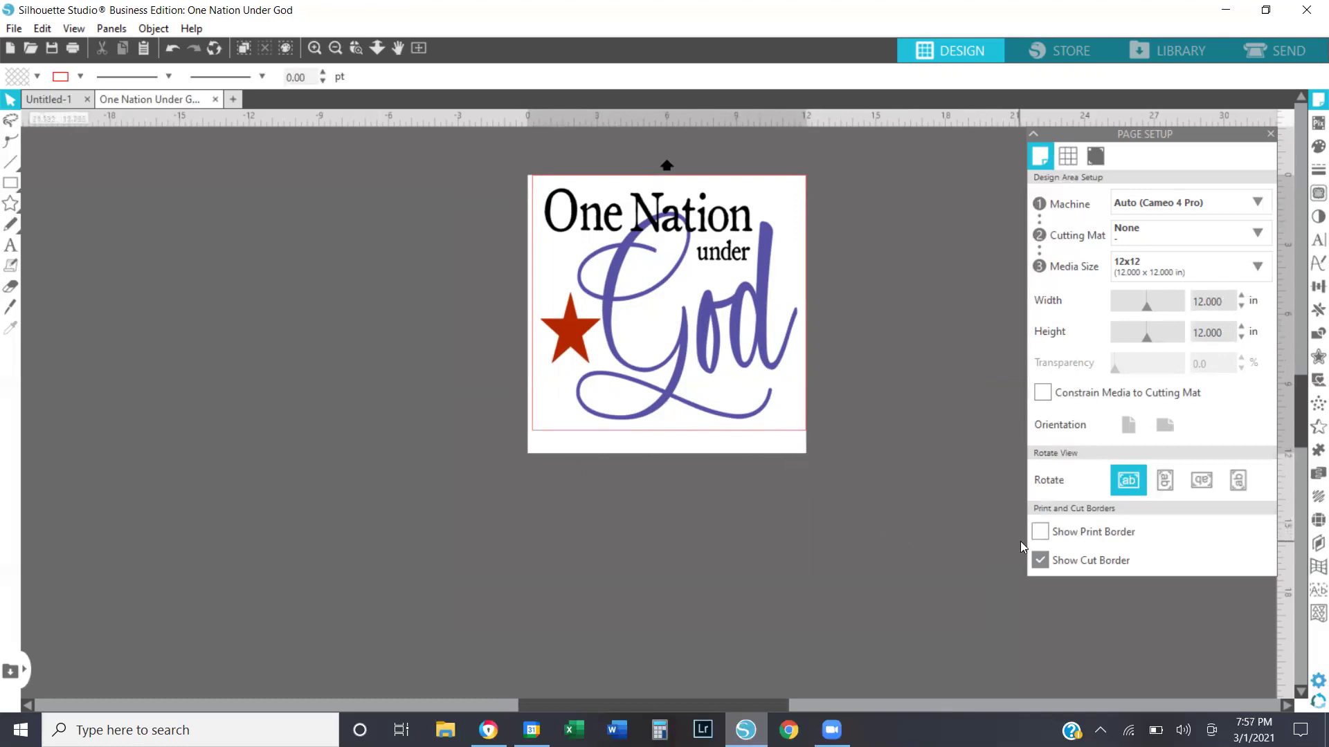
Step: Hide the cut border and open the page's grid settings
click(1040, 562)
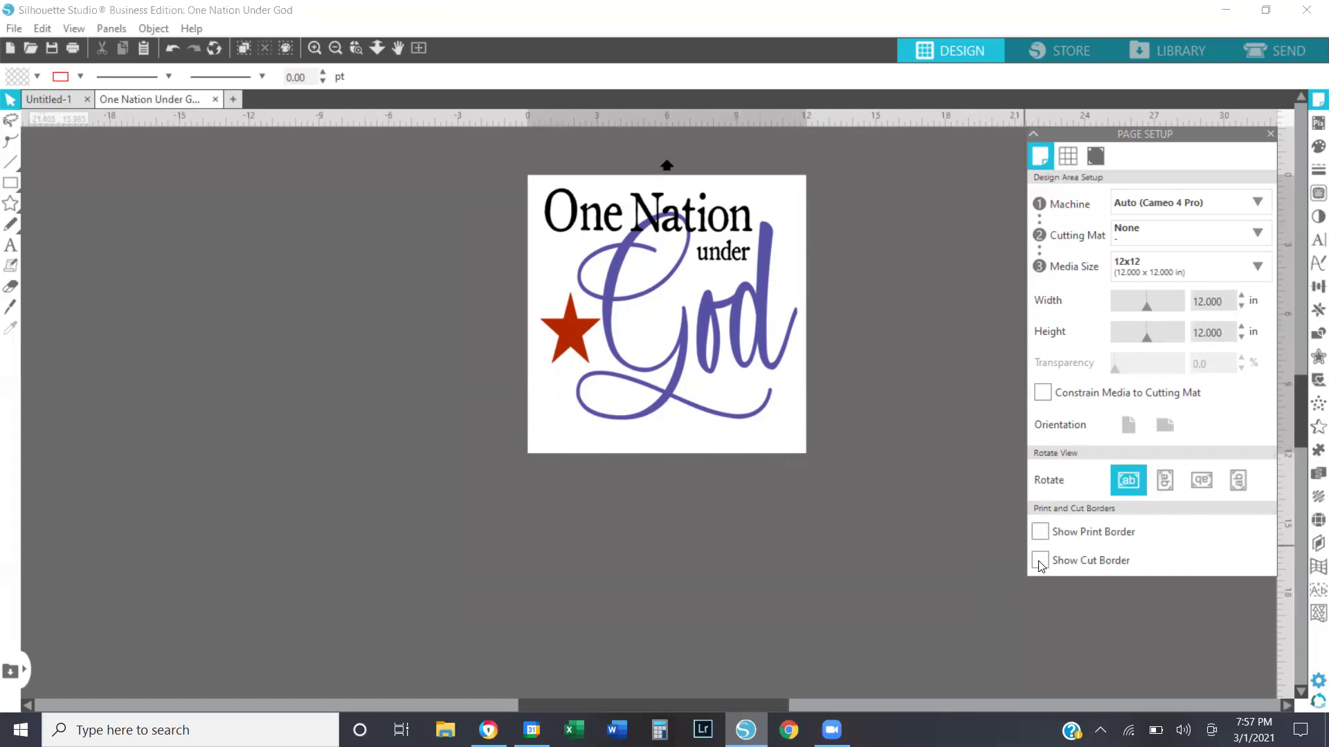
click(1065, 161)
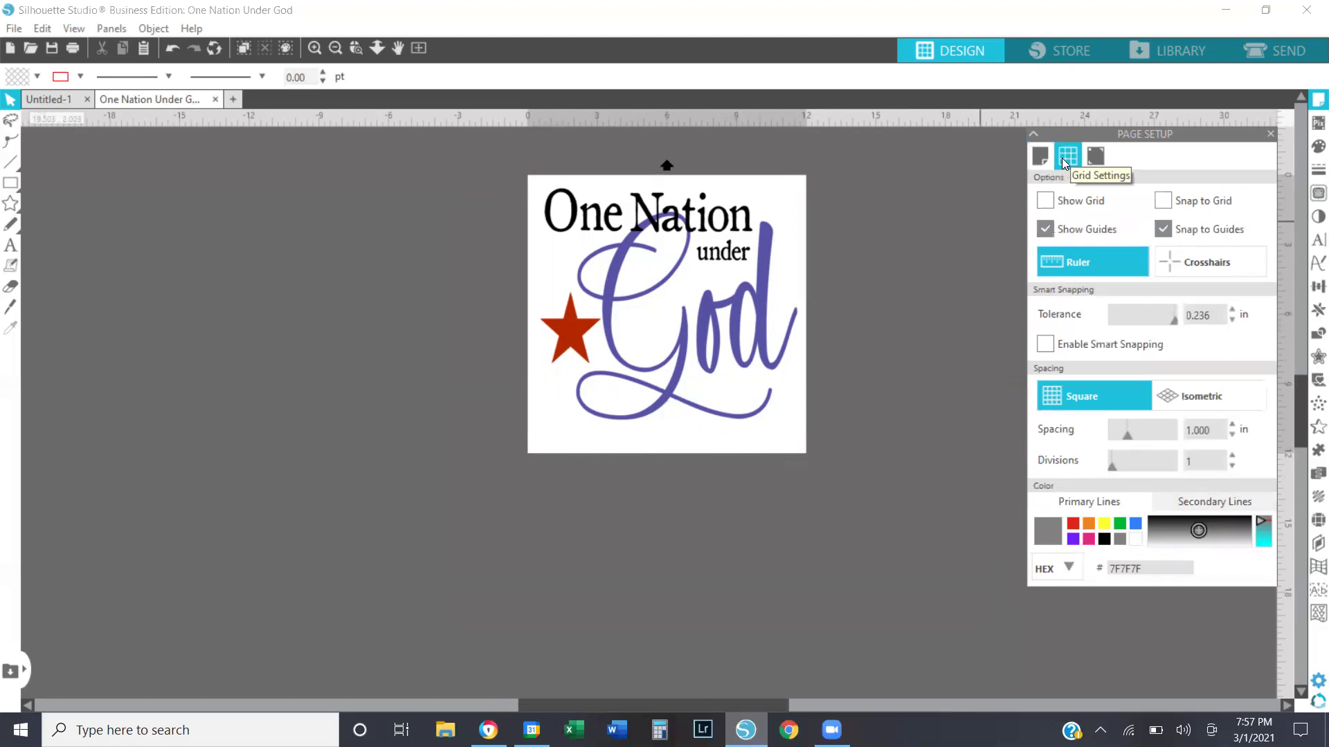